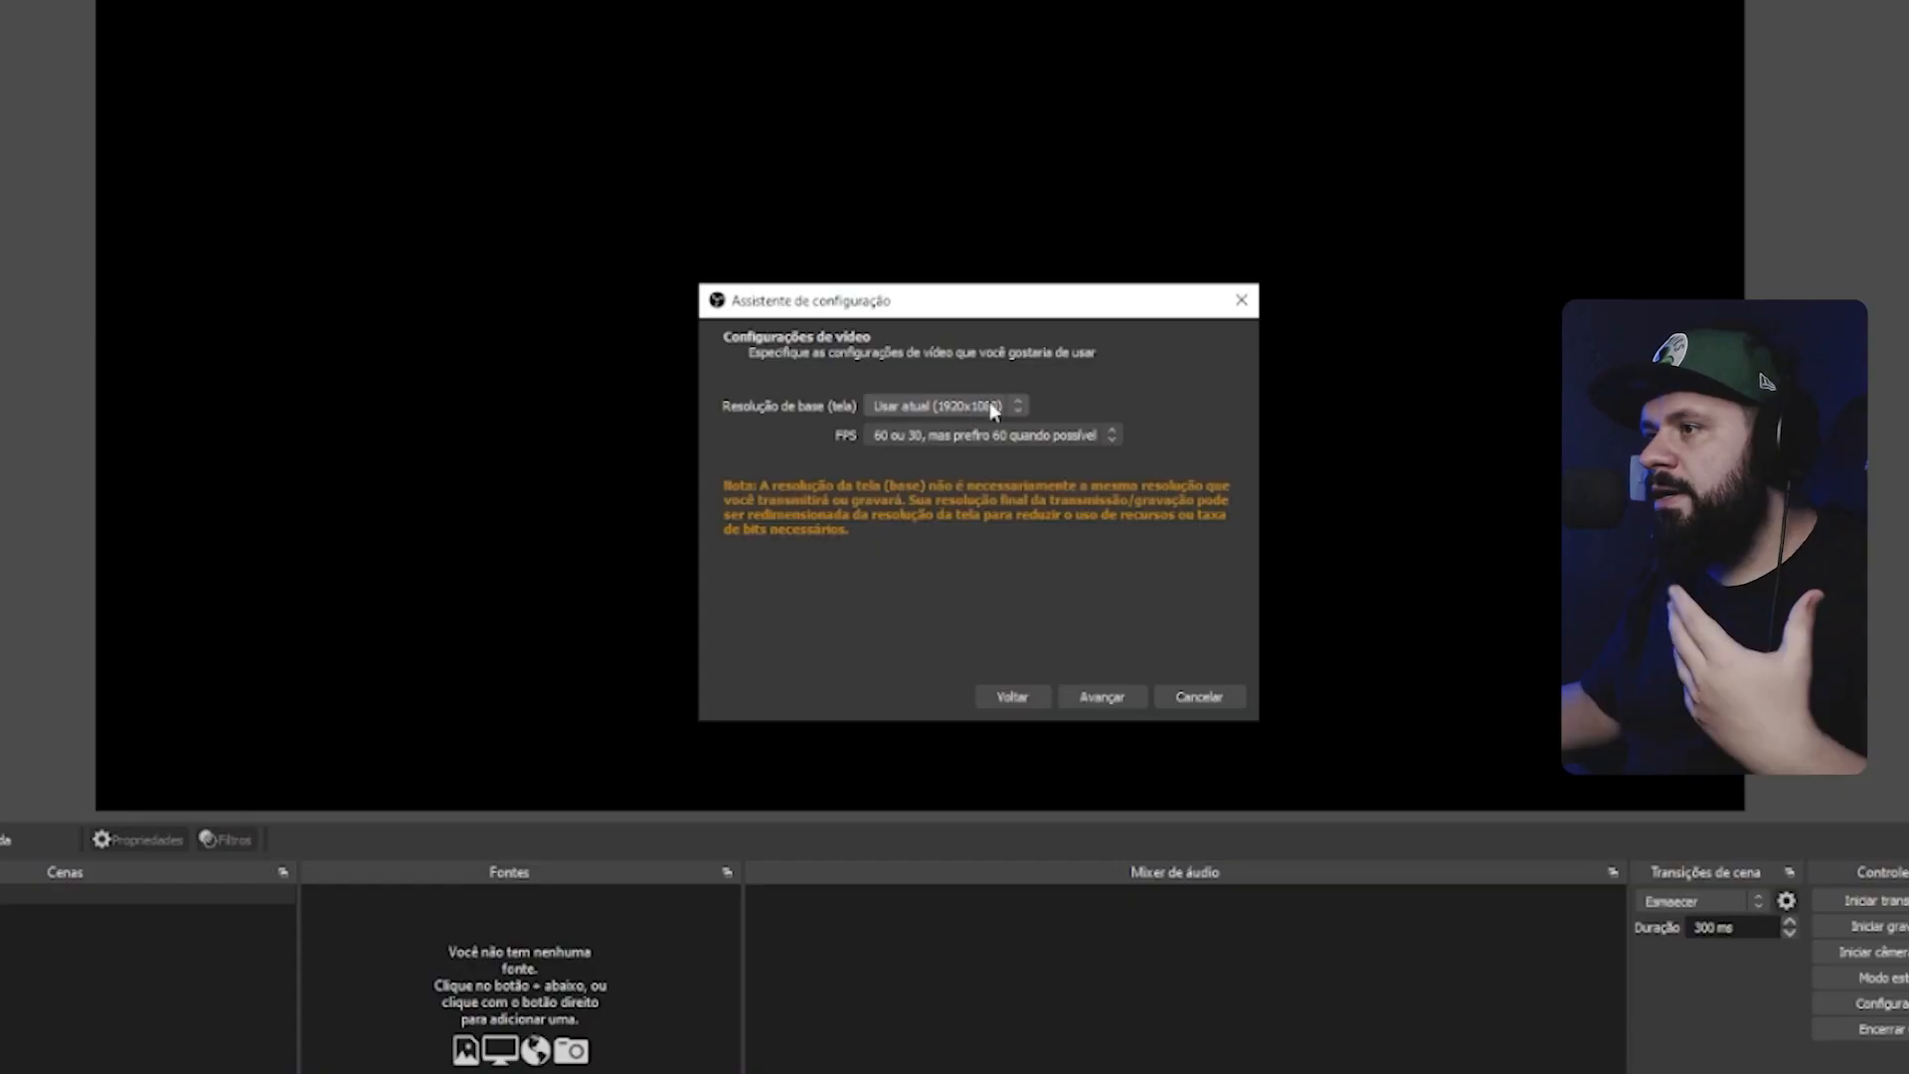
Set the base canvas resolution to 1920x1080 and the FPS to 60 in the configuration assistant
{"action": "left_click", "coordinate": [988, 403]}
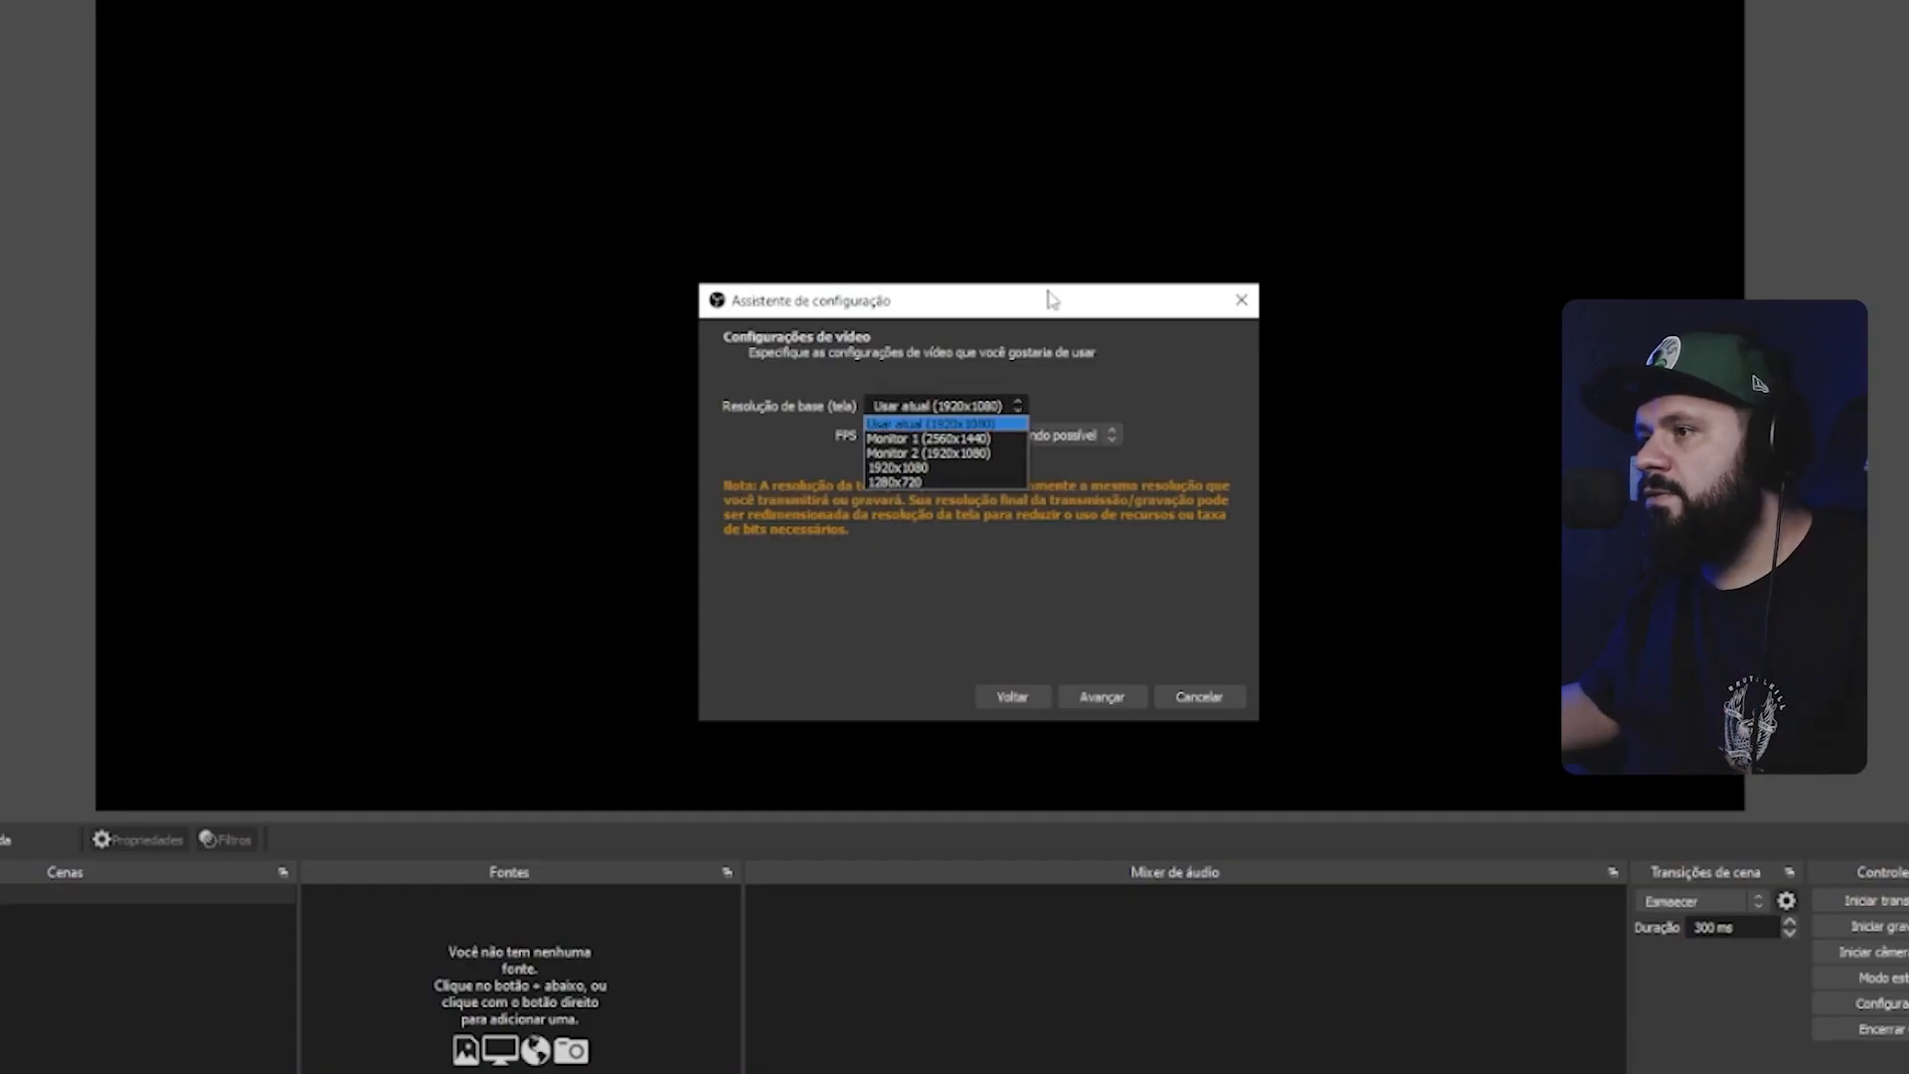
{"action": "left_click", "coordinate": [936, 468]}
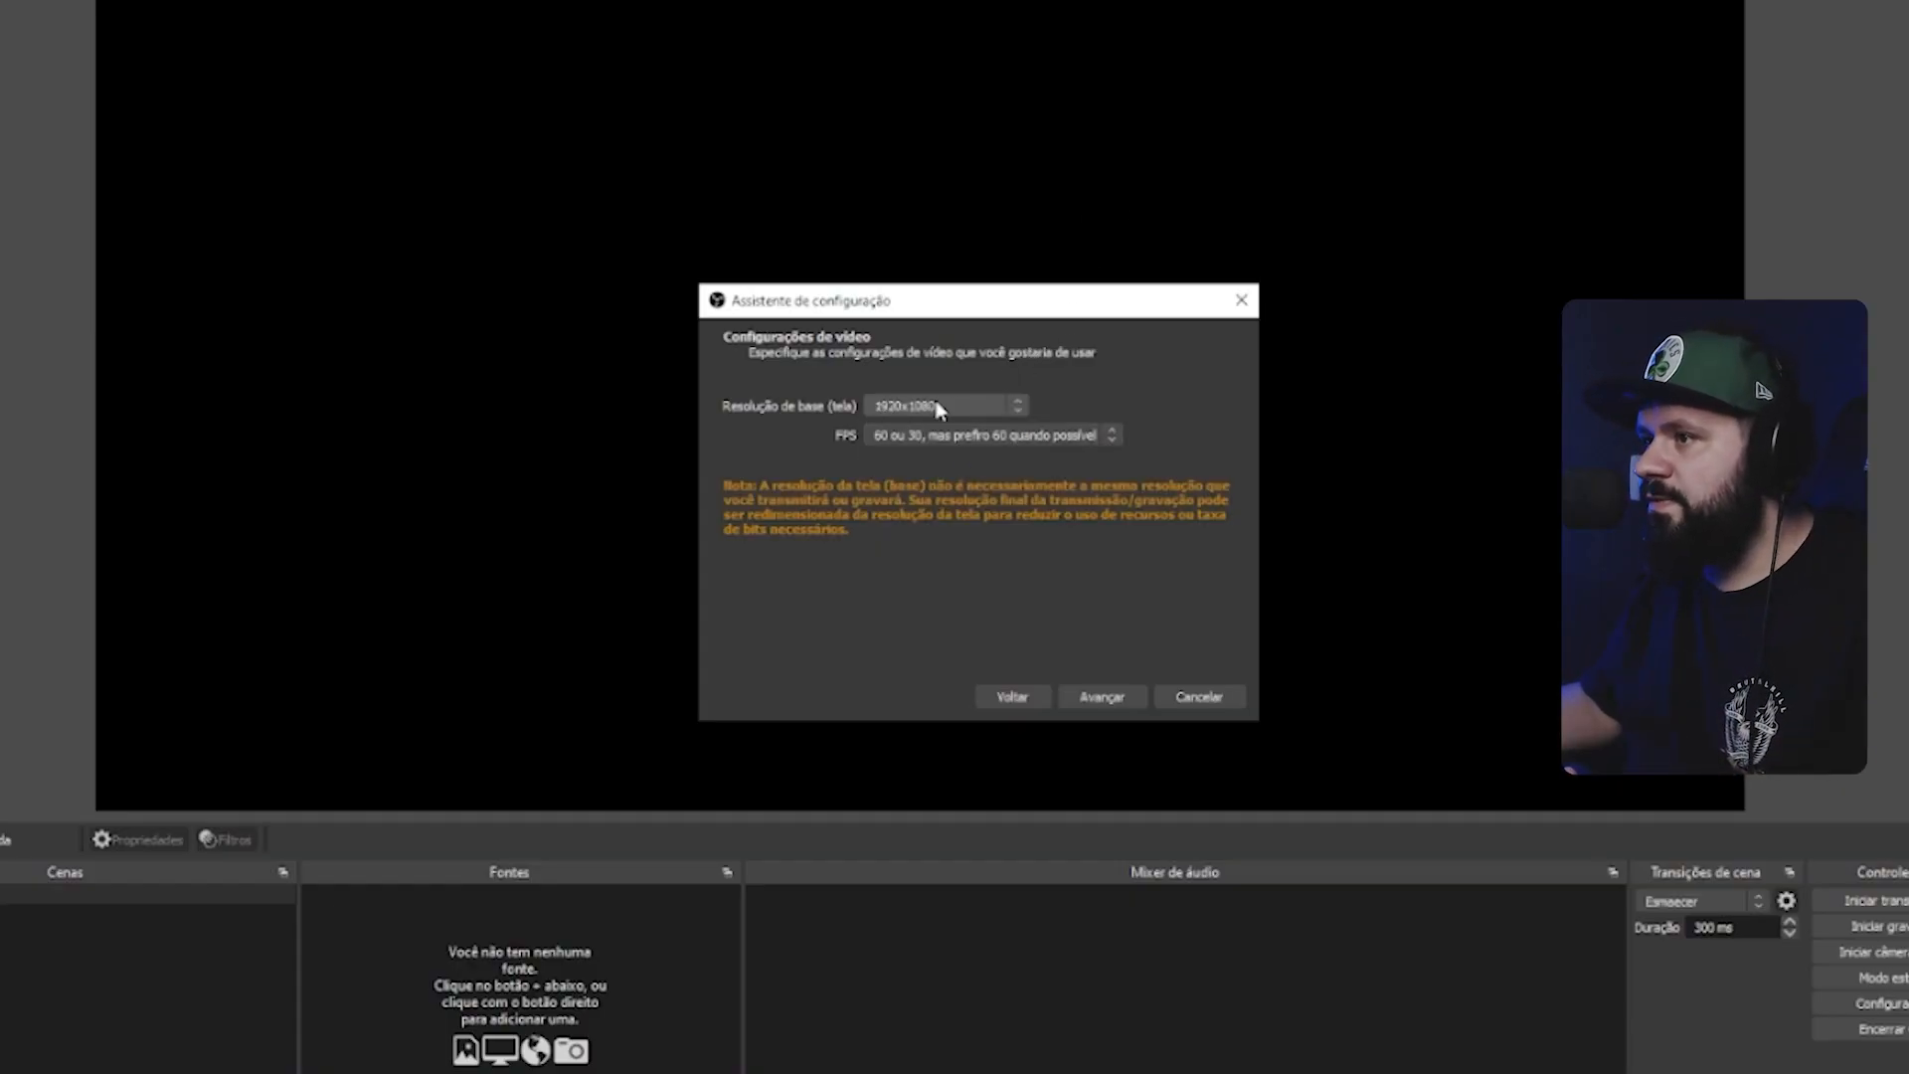
{"action": "left_click", "coordinate": [943, 434]}
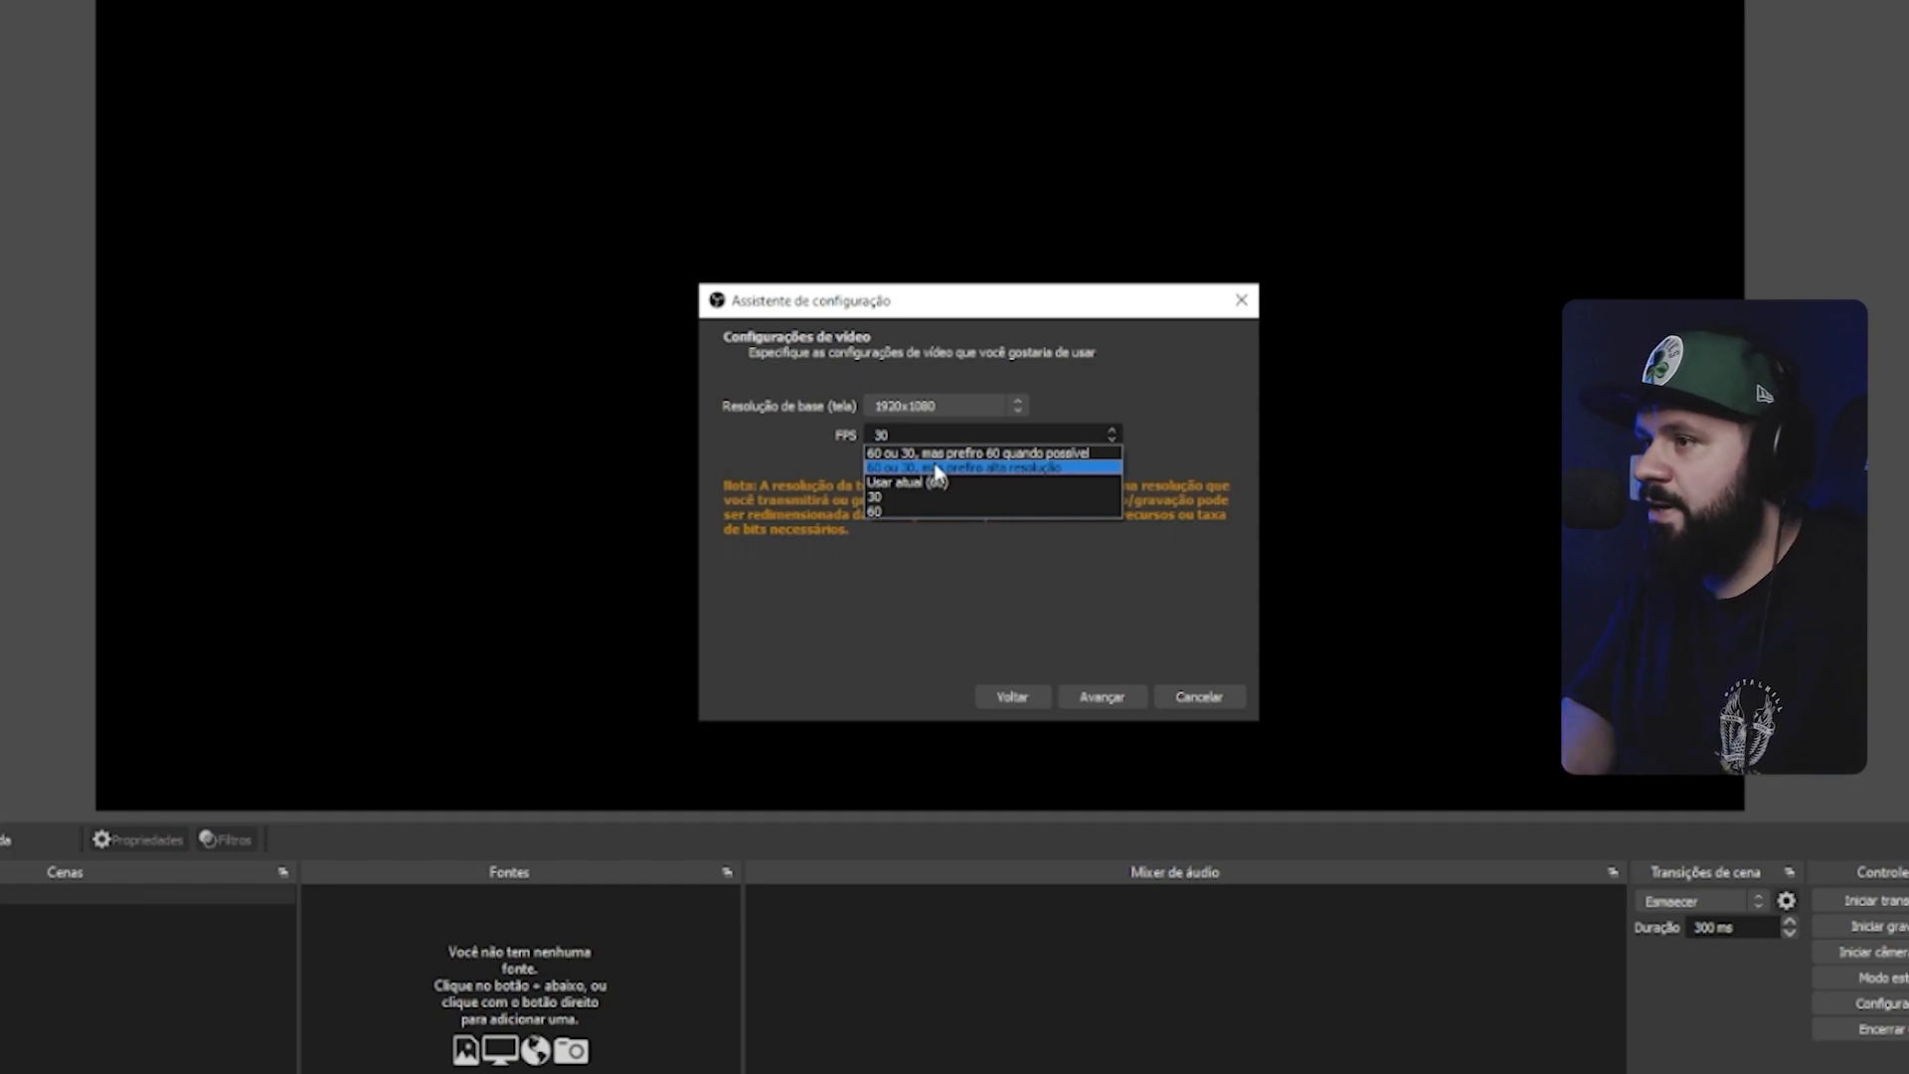
{"action": "left_click", "coordinate": [893, 511]}
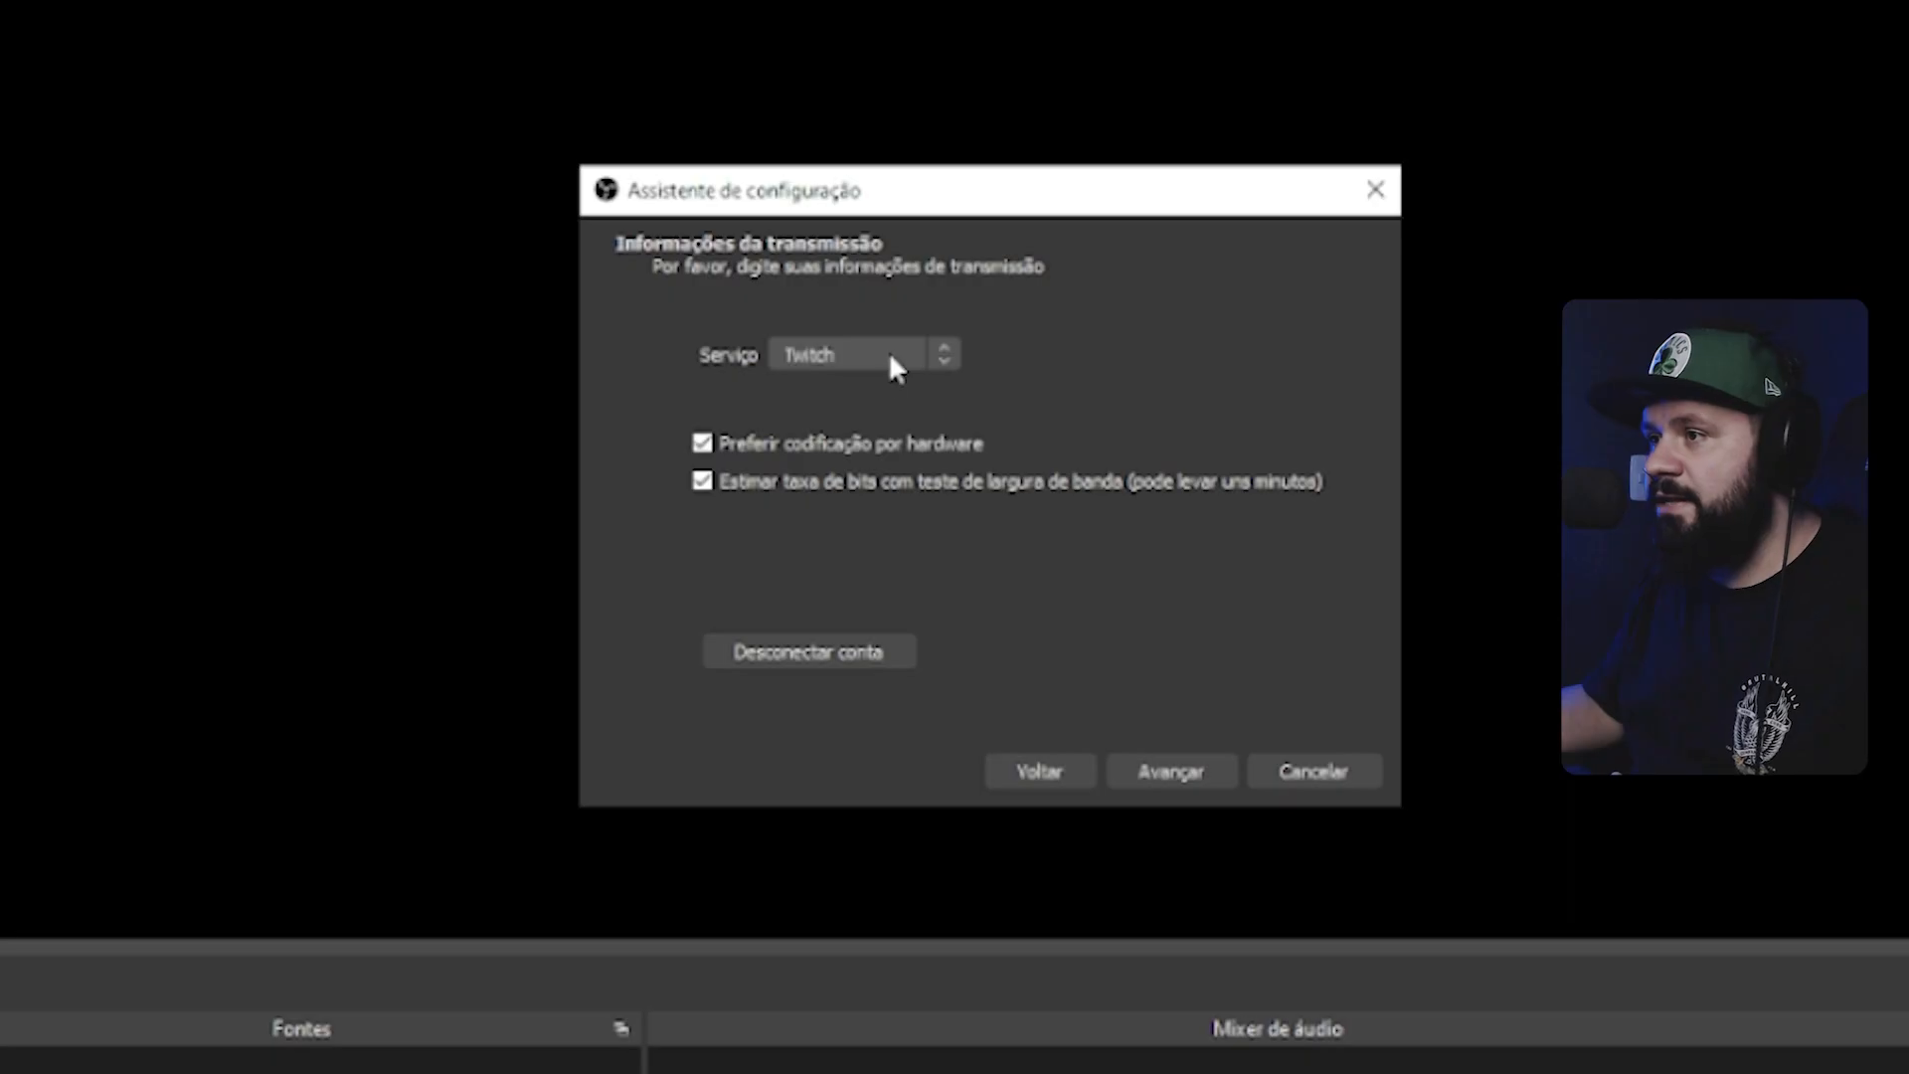
Keep Twitch as the streaming service and apply the configuration recommended by the assistant
{"action": "left_click", "coordinate": [892, 358]}
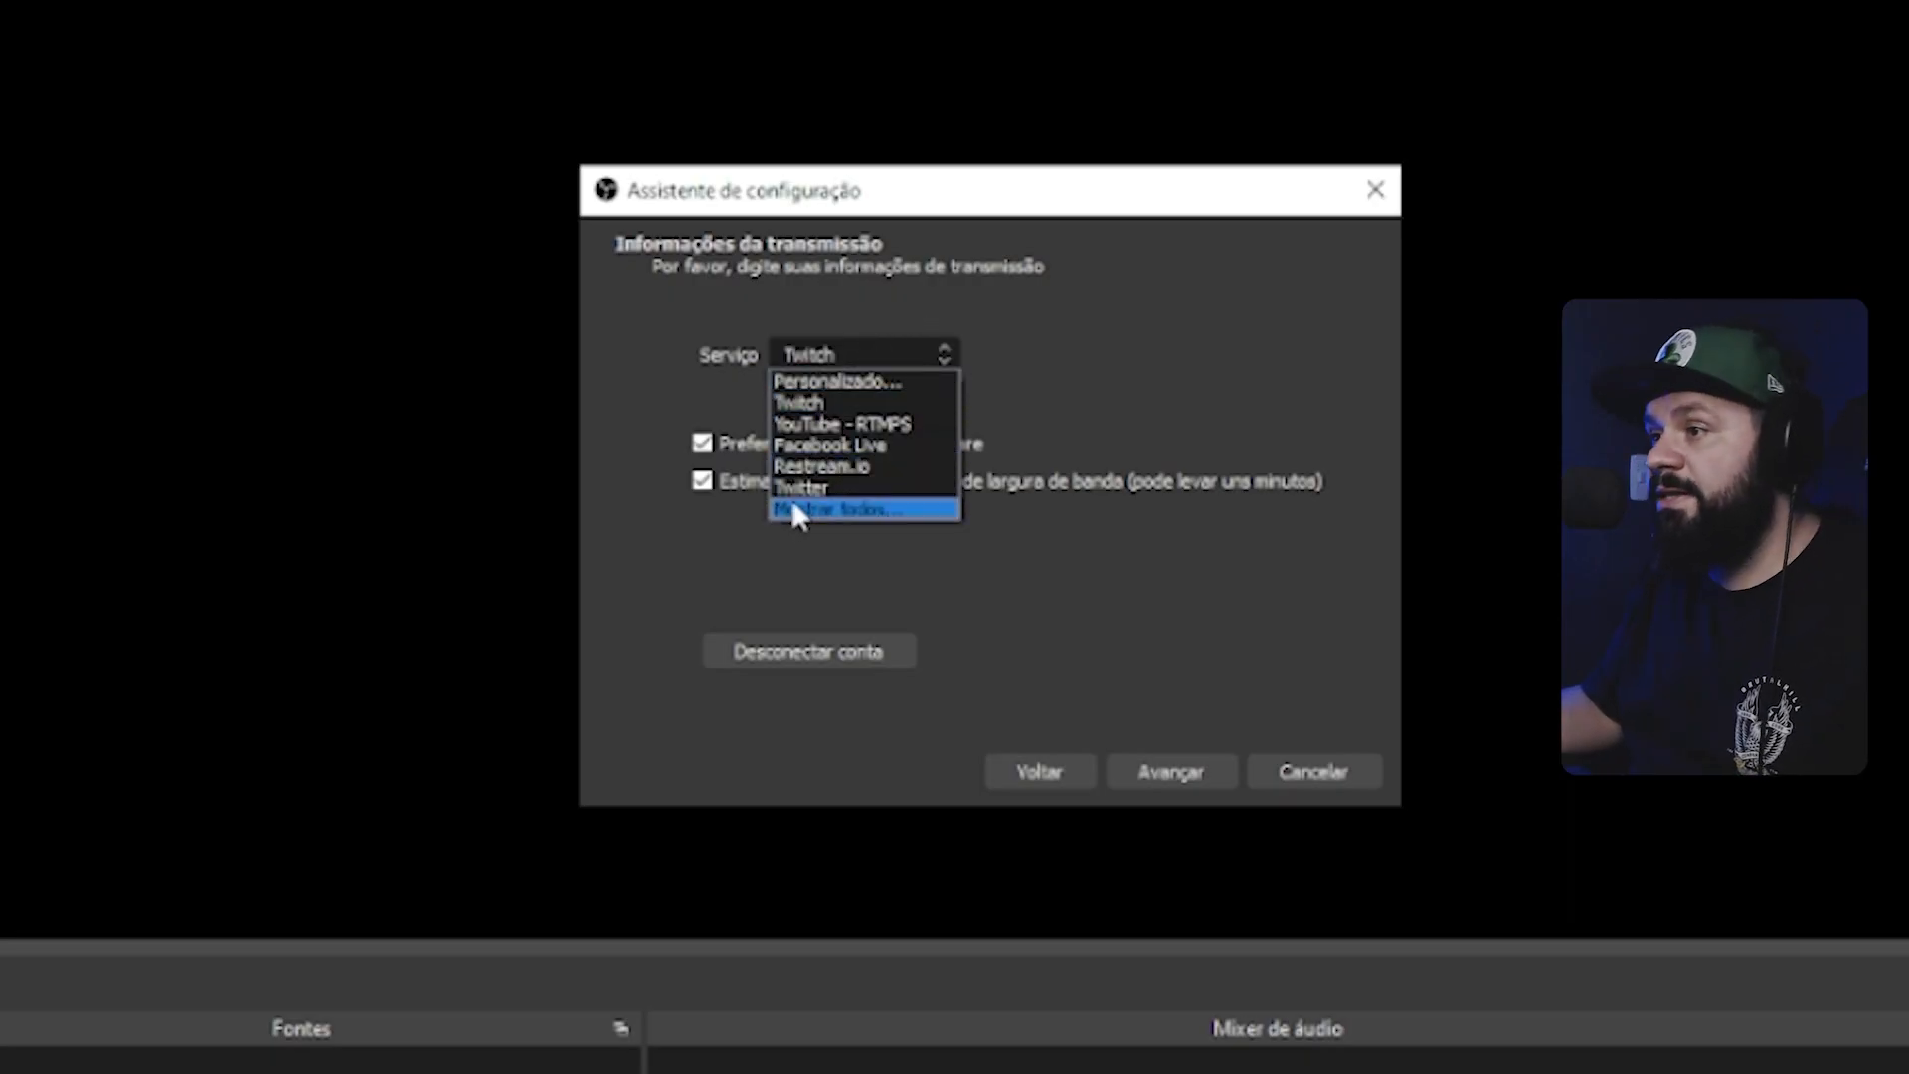
{"action": "left_click", "coordinate": [888, 353]}
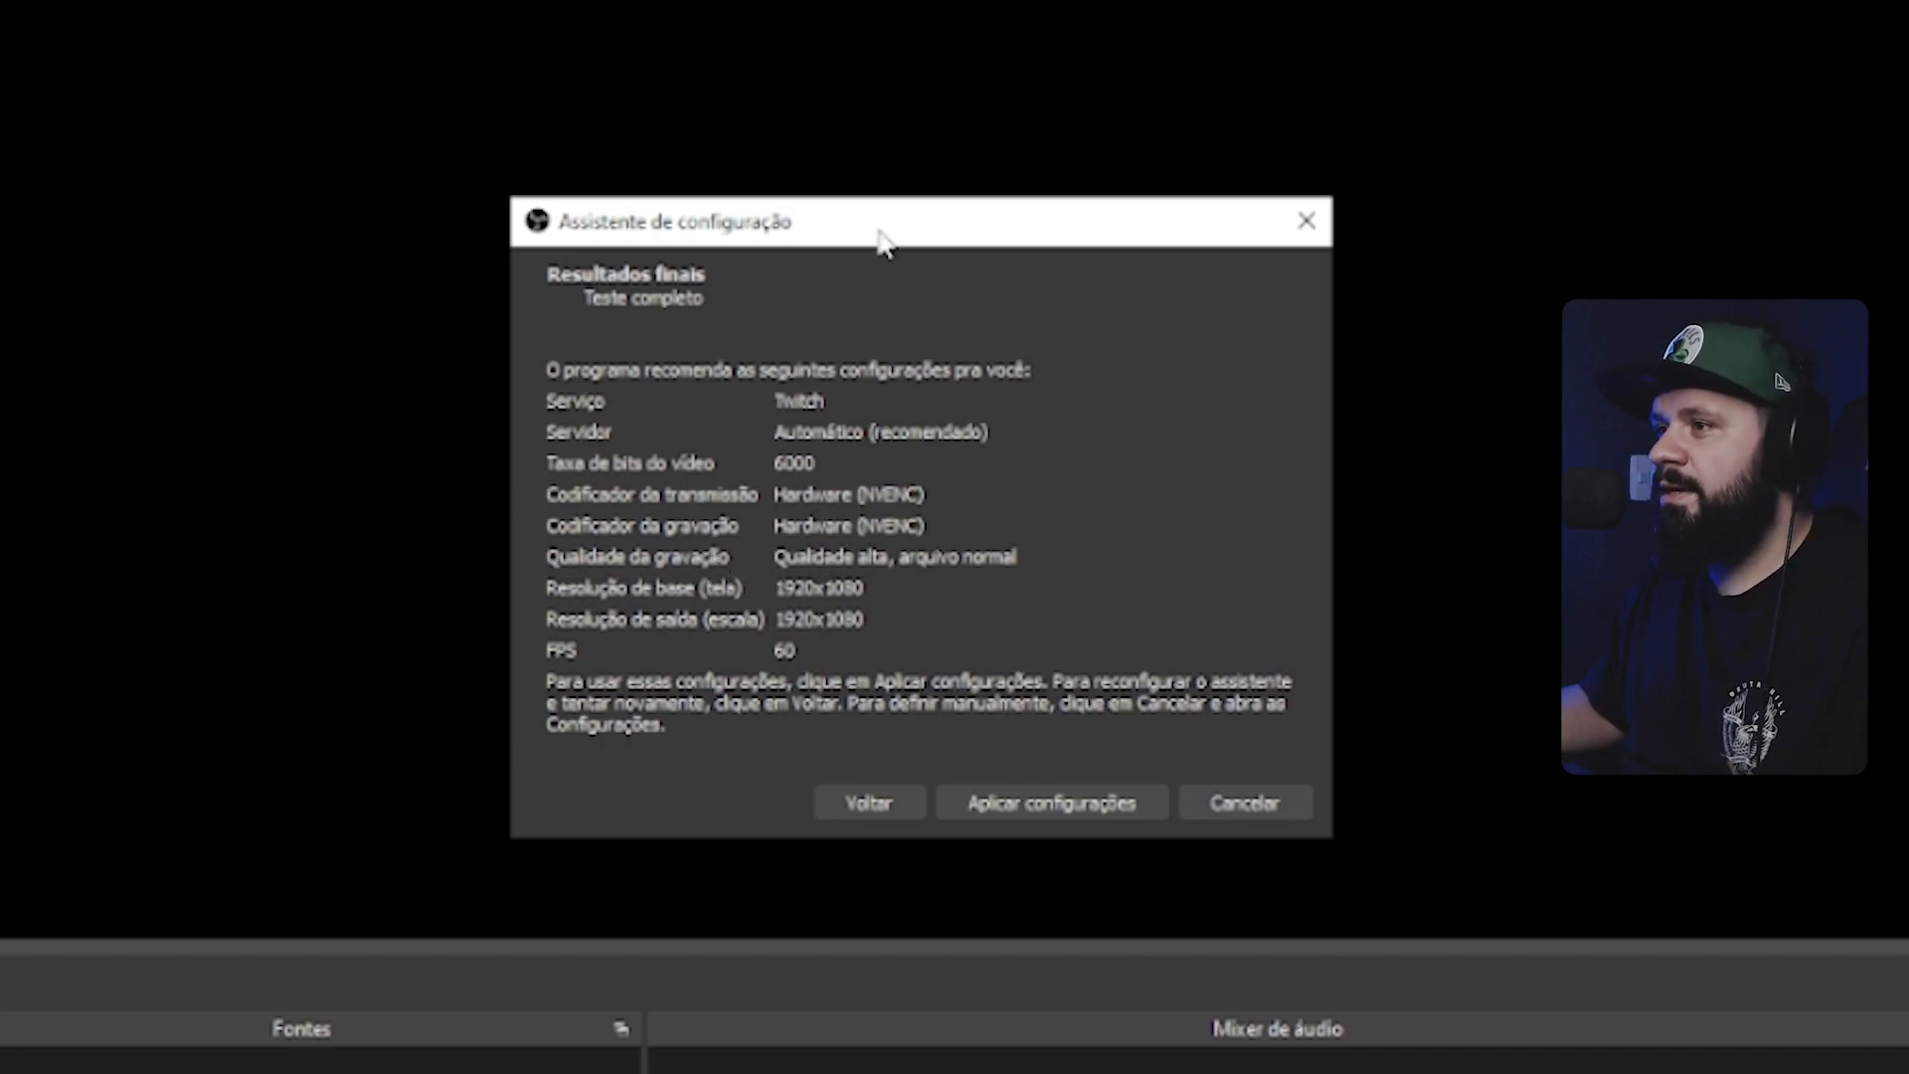
{"action": "left_click_drag", "start_coordinate": [886, 232], "coordinate": [923, 224]}
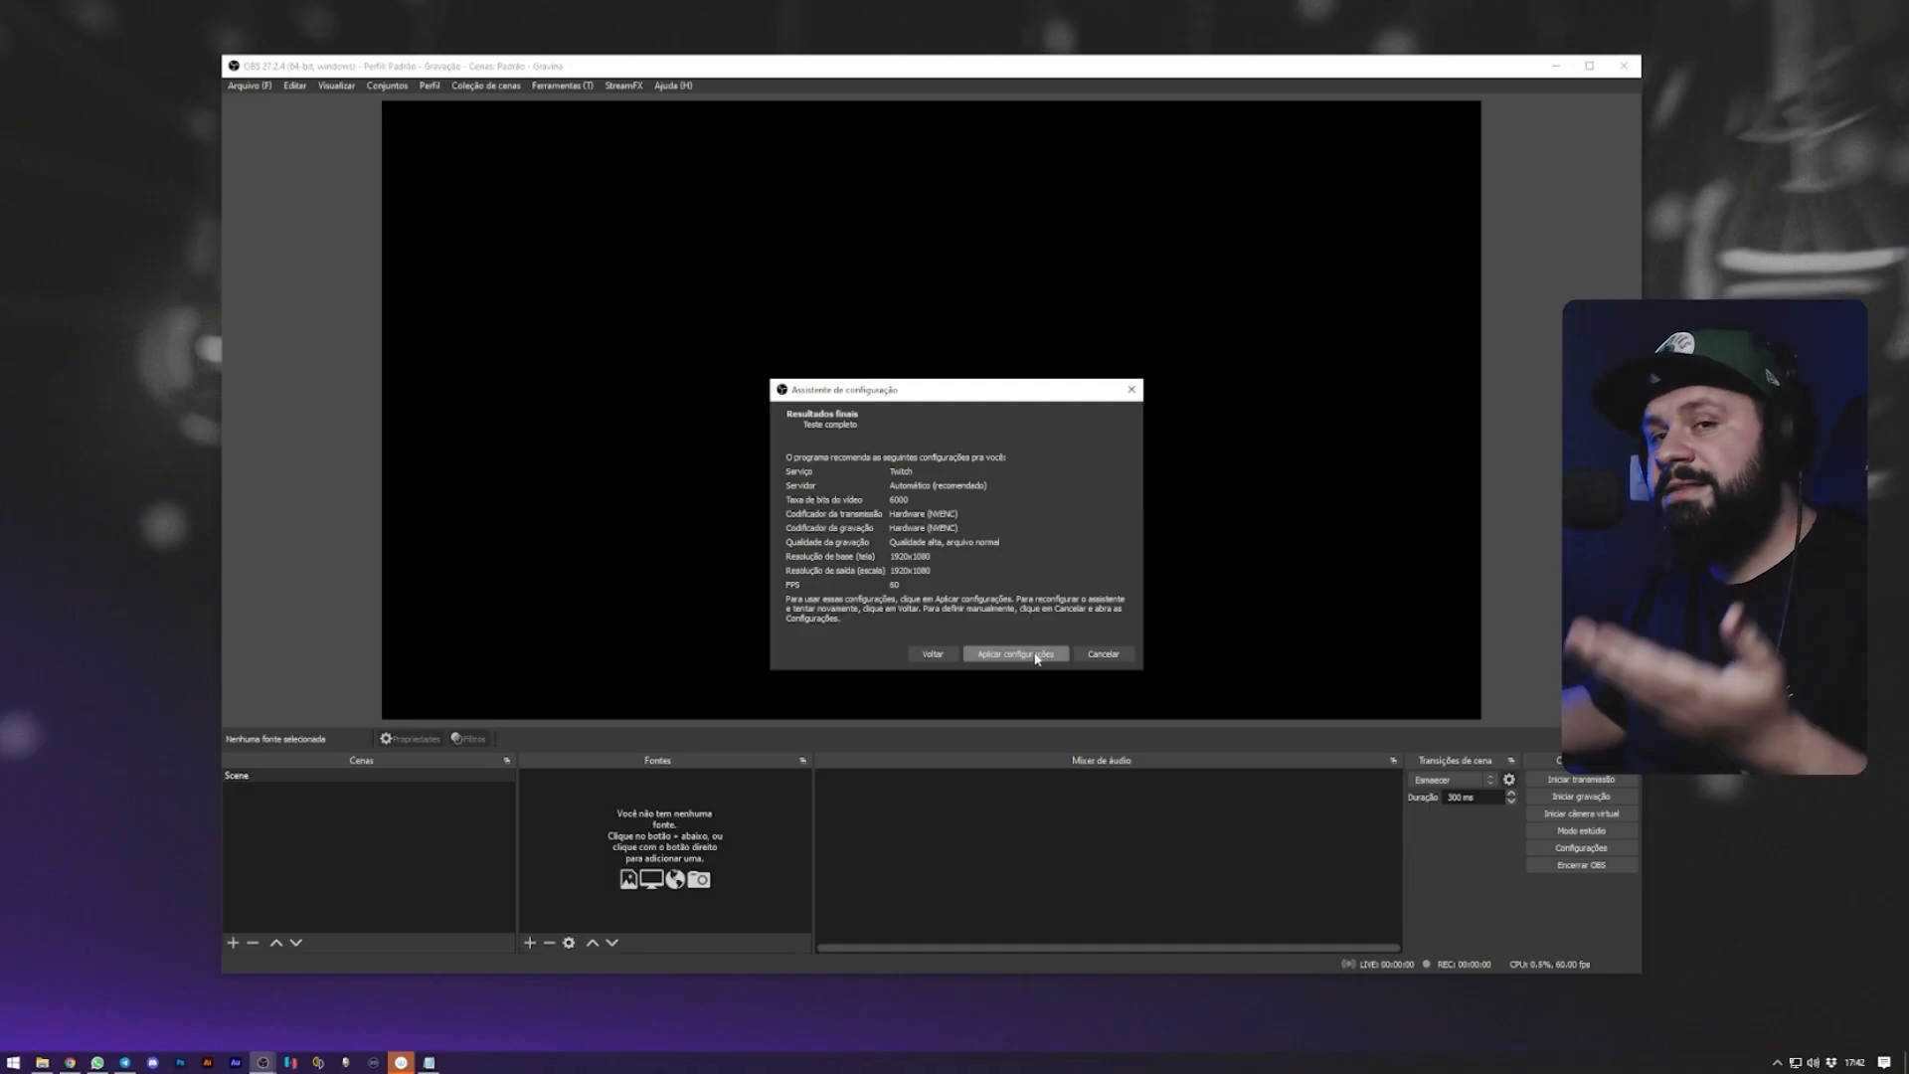
{"action": "left_click", "coordinate": [999, 646]}
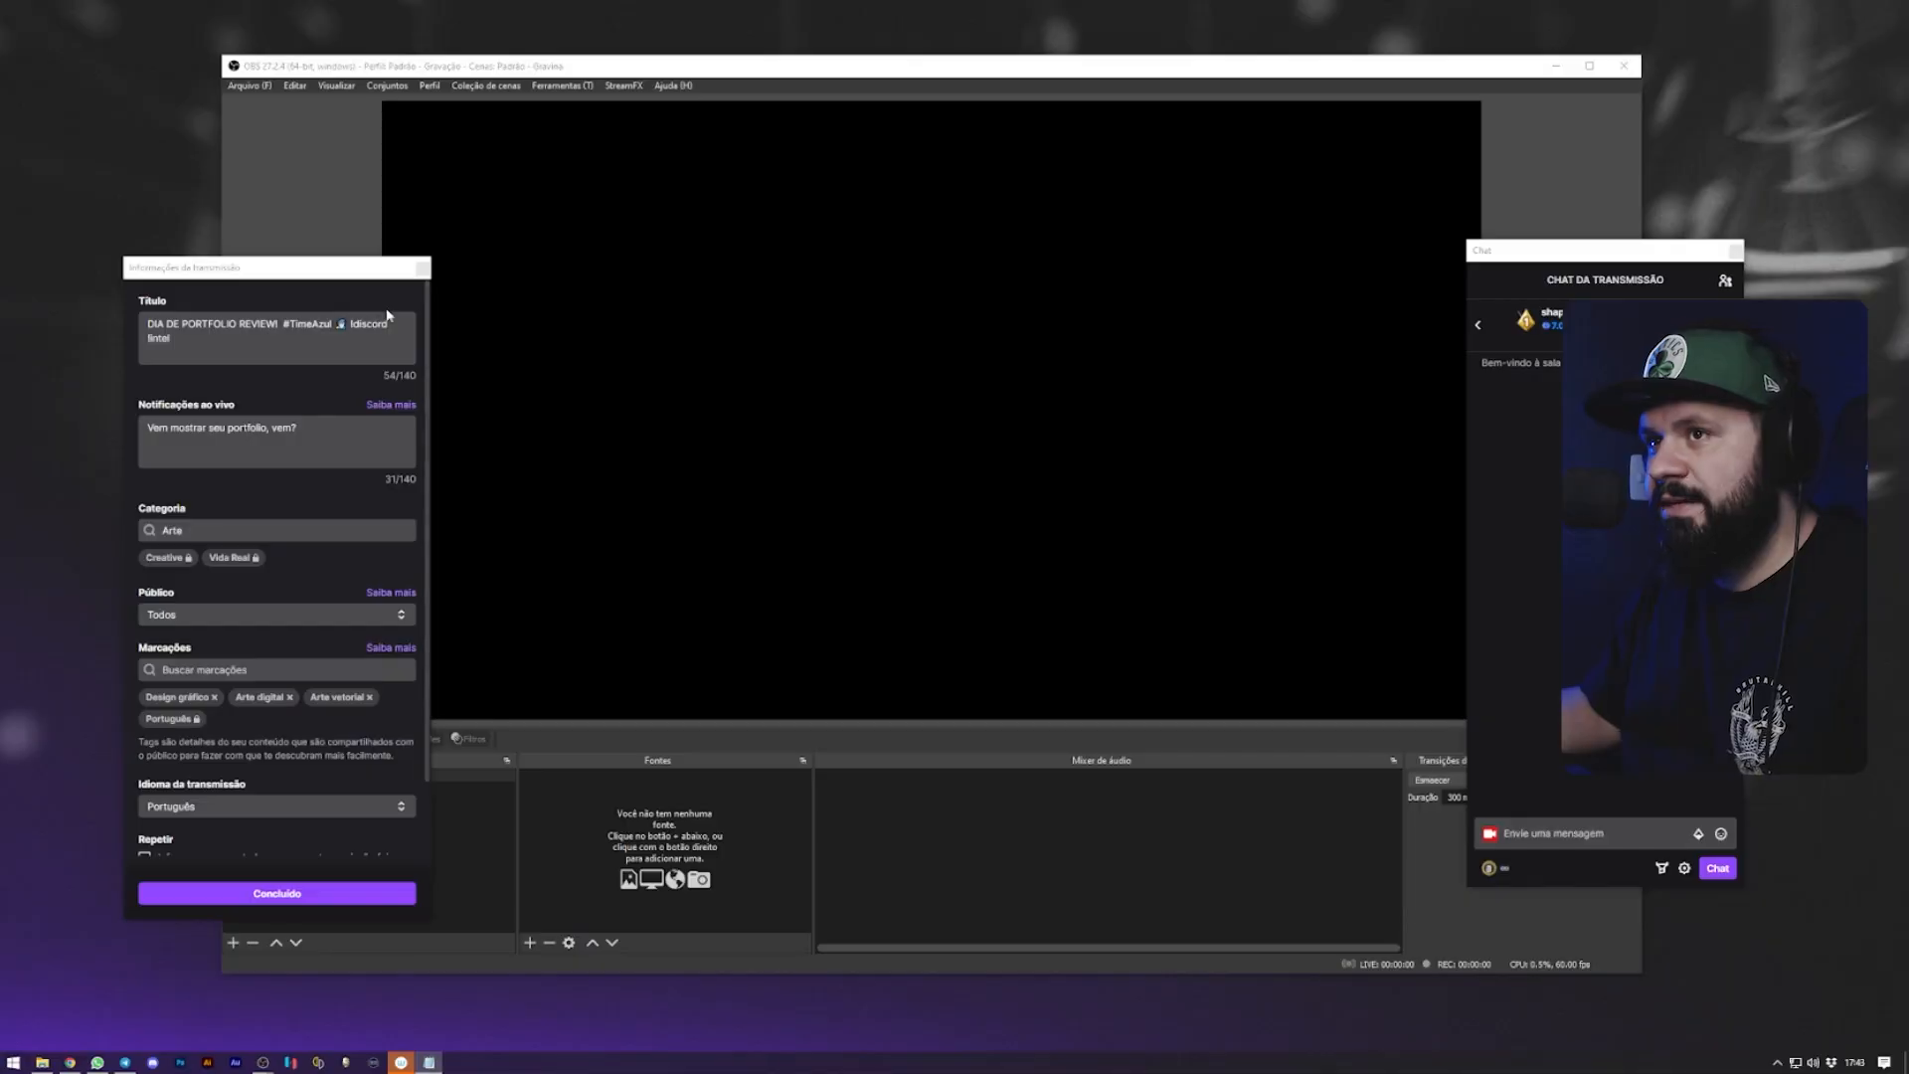
Dock the stream information panel on the left of the preview, widen it, and dock the chat on the right
{"action": "left_click_drag", "start_coordinate": [285, 279], "coordinate": [260, 218]}
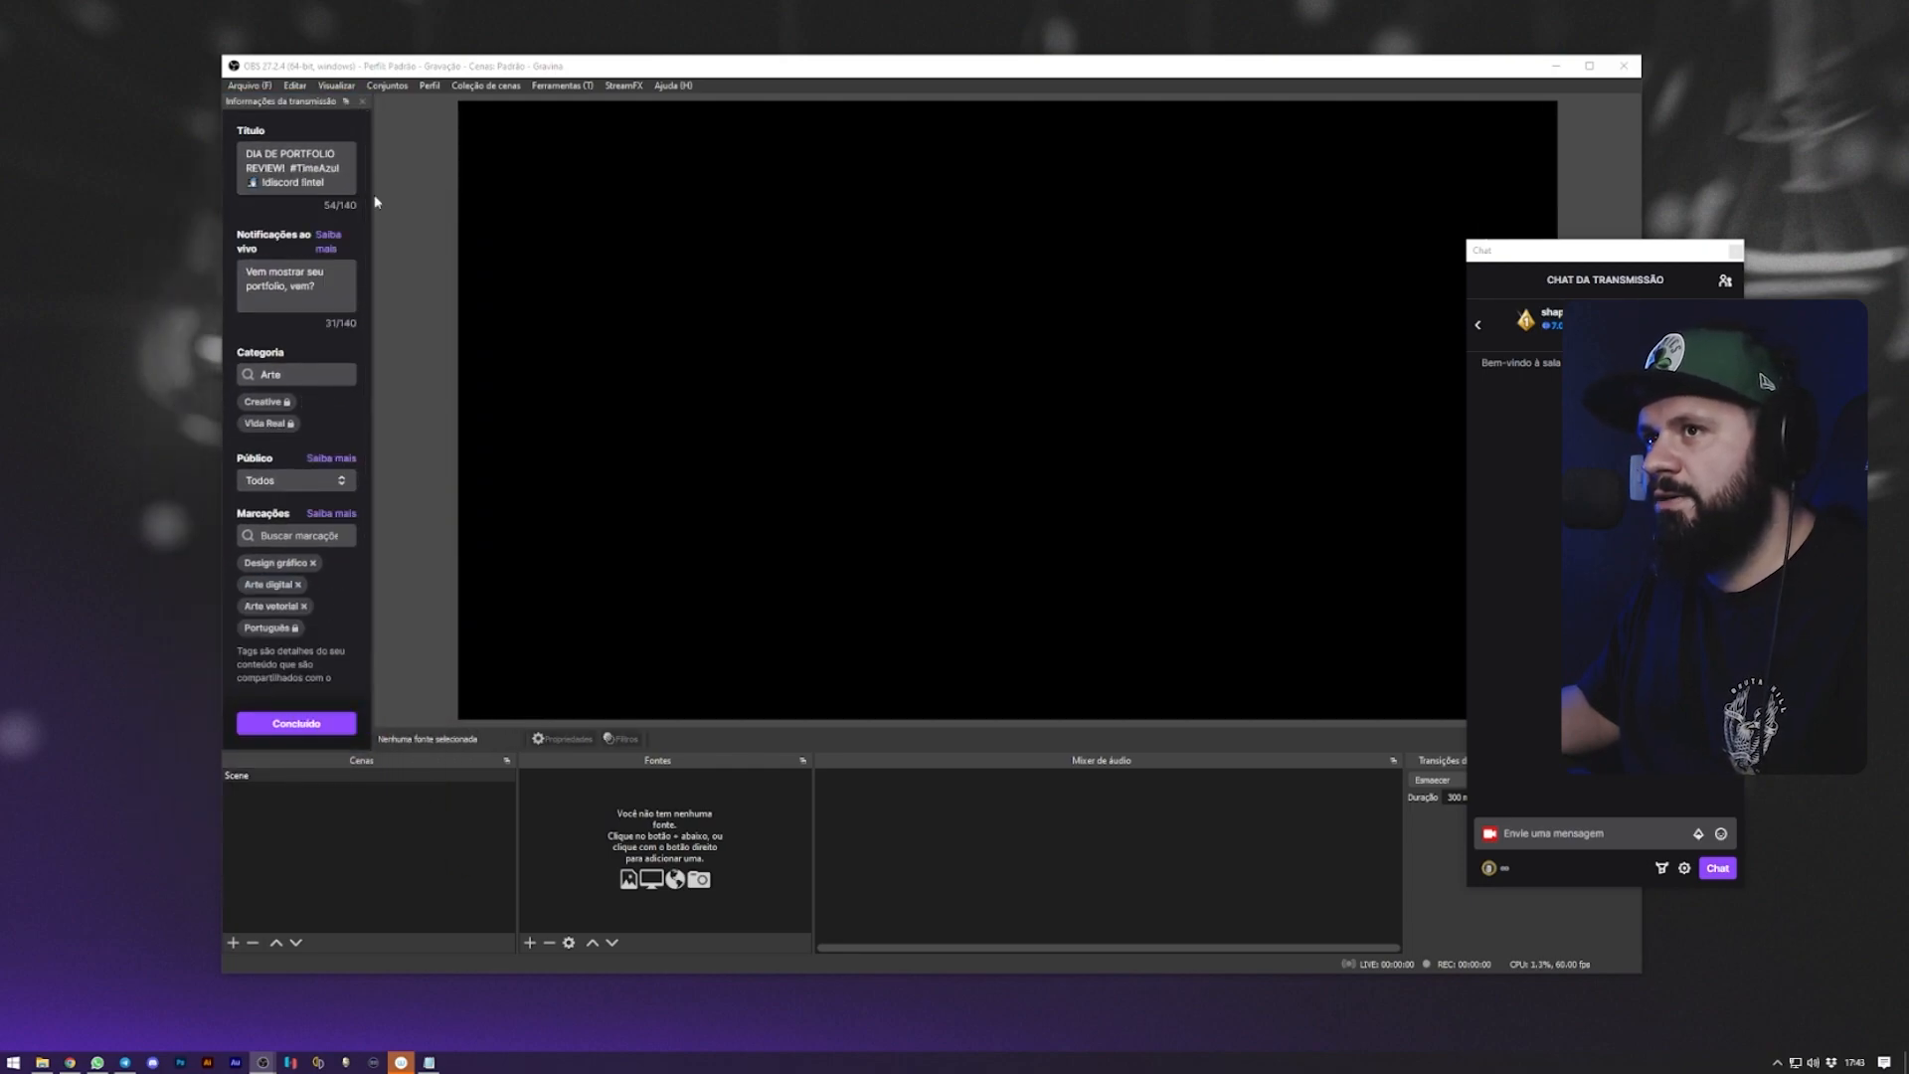
{"action": "left_click_drag", "start_coordinate": [372, 199], "coordinate": [472, 202]}
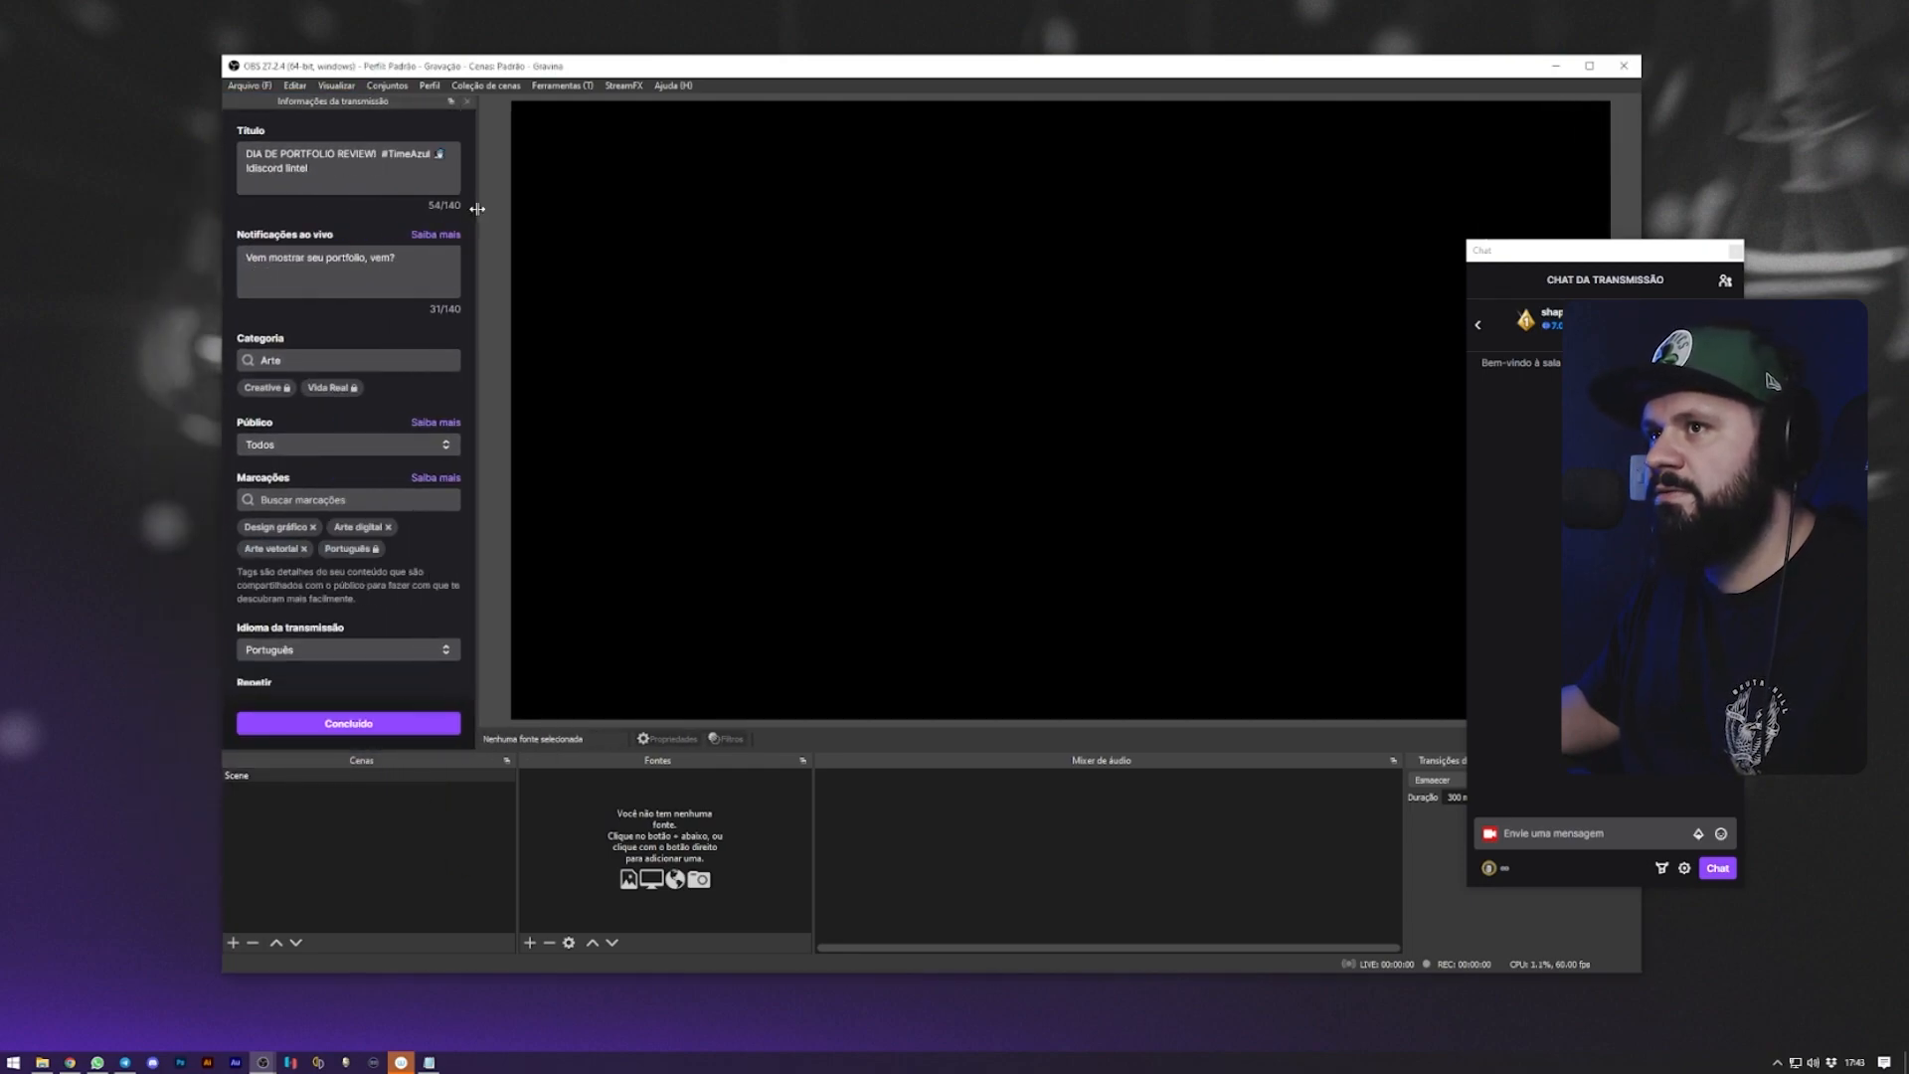
{"action": "left_click_drag", "start_coordinate": [1571, 251], "coordinate": [1439, 252]}
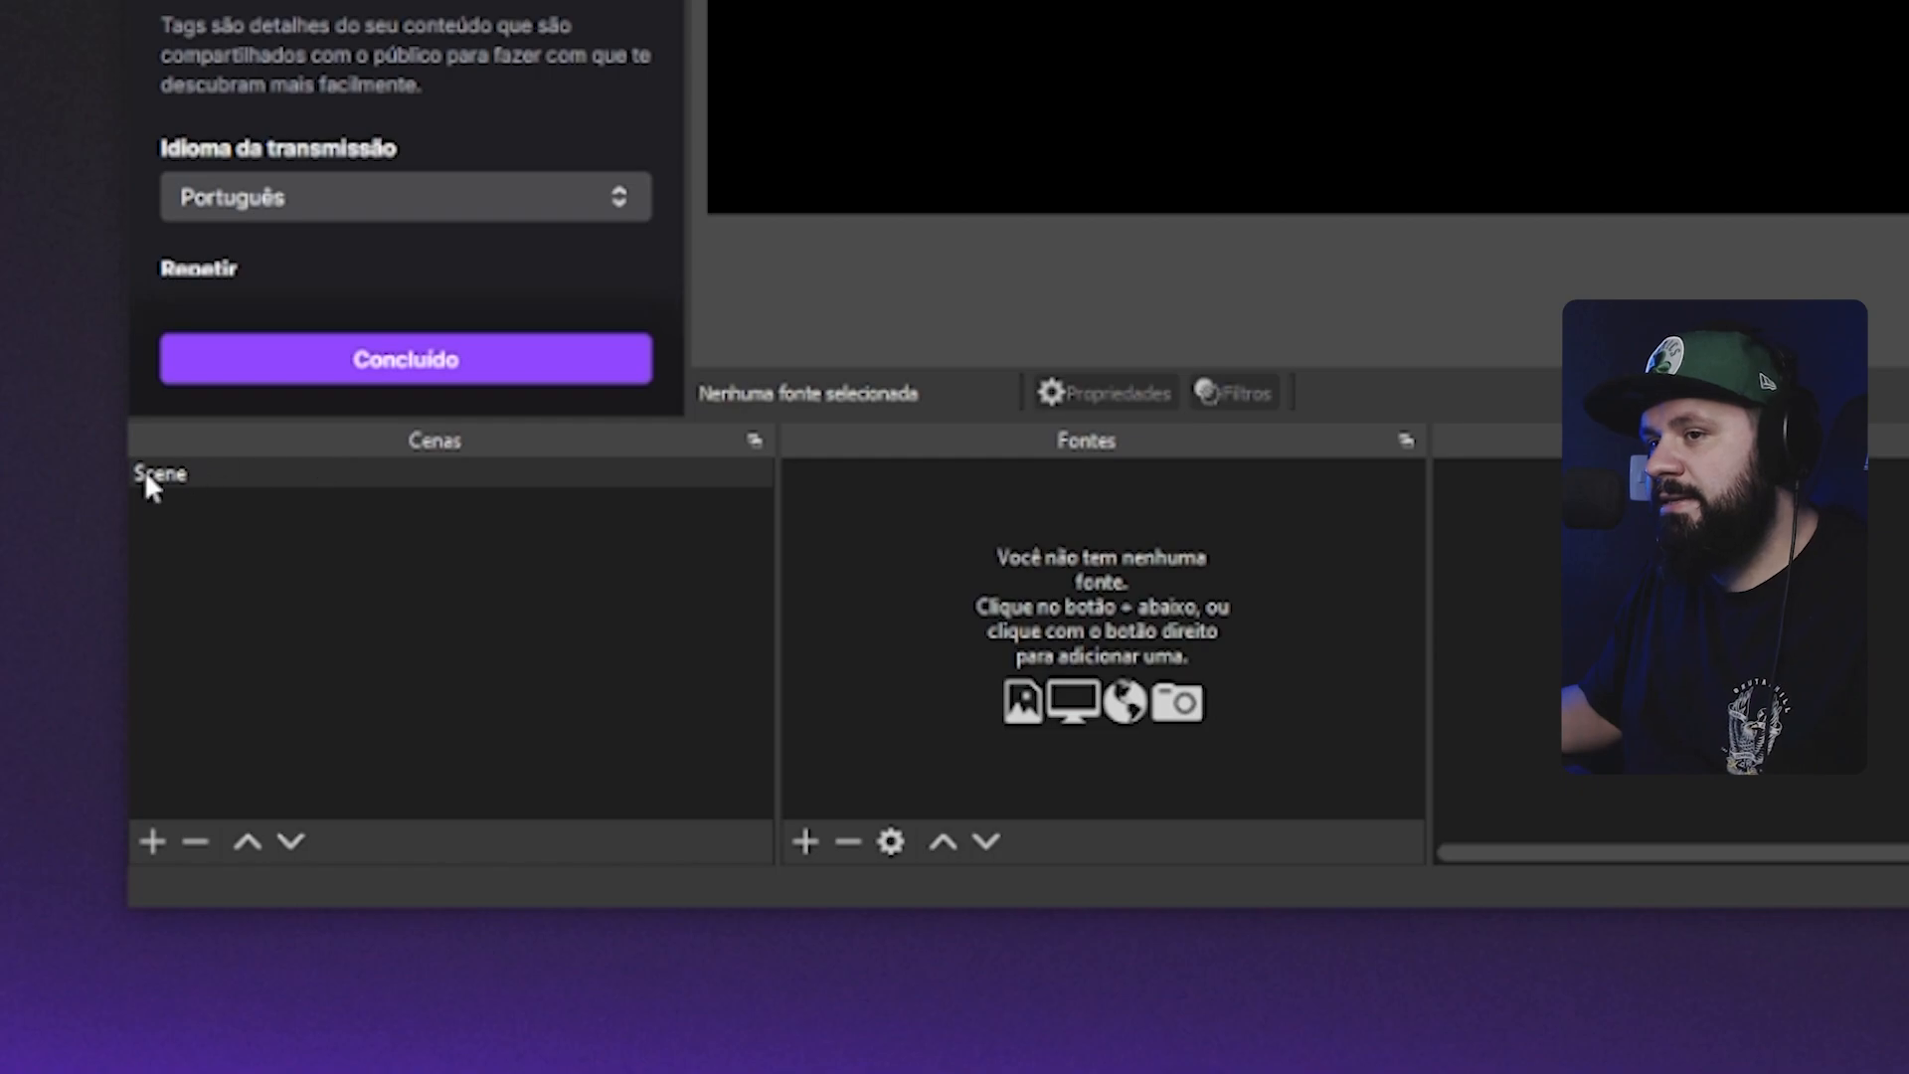
Rename the existing default scene as CAMERA
{"action": "left_click", "coordinate": [216, 478]}
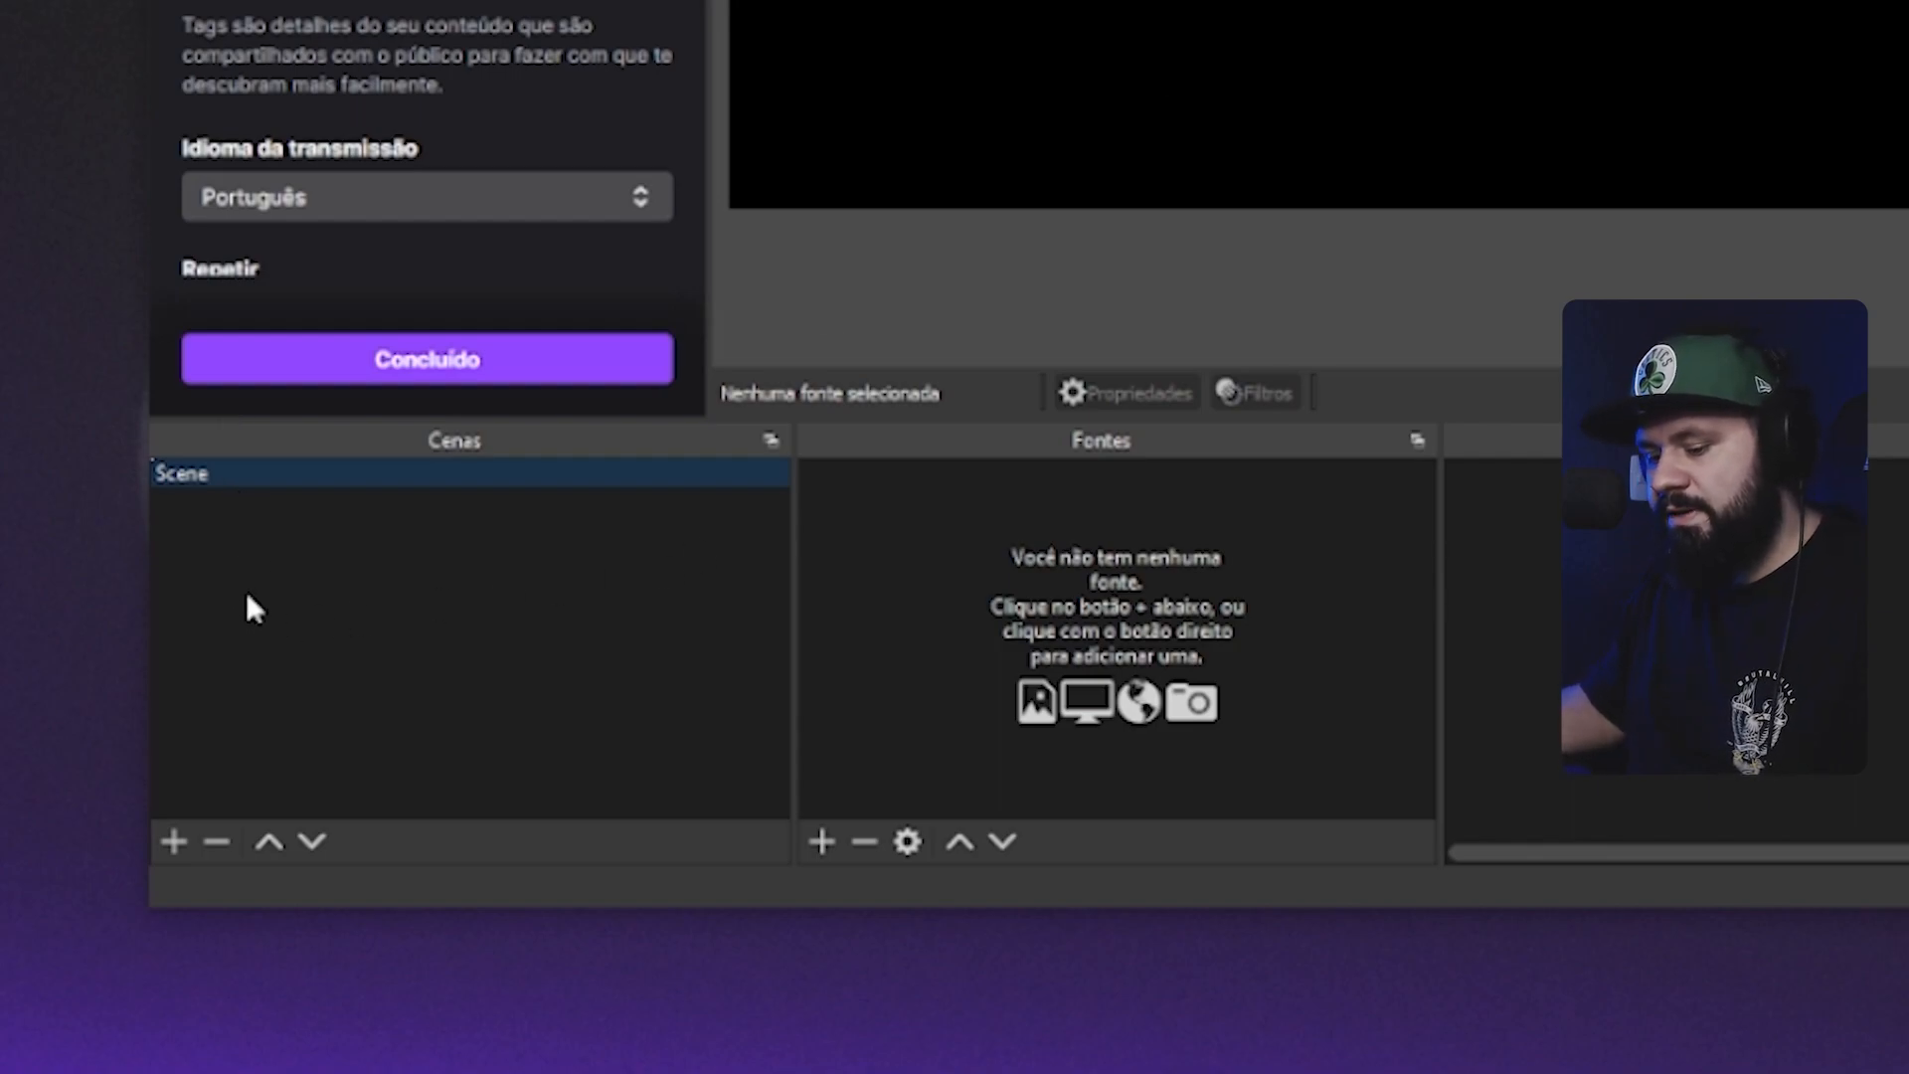
{"action": "right_click", "coordinate": [233, 470]}
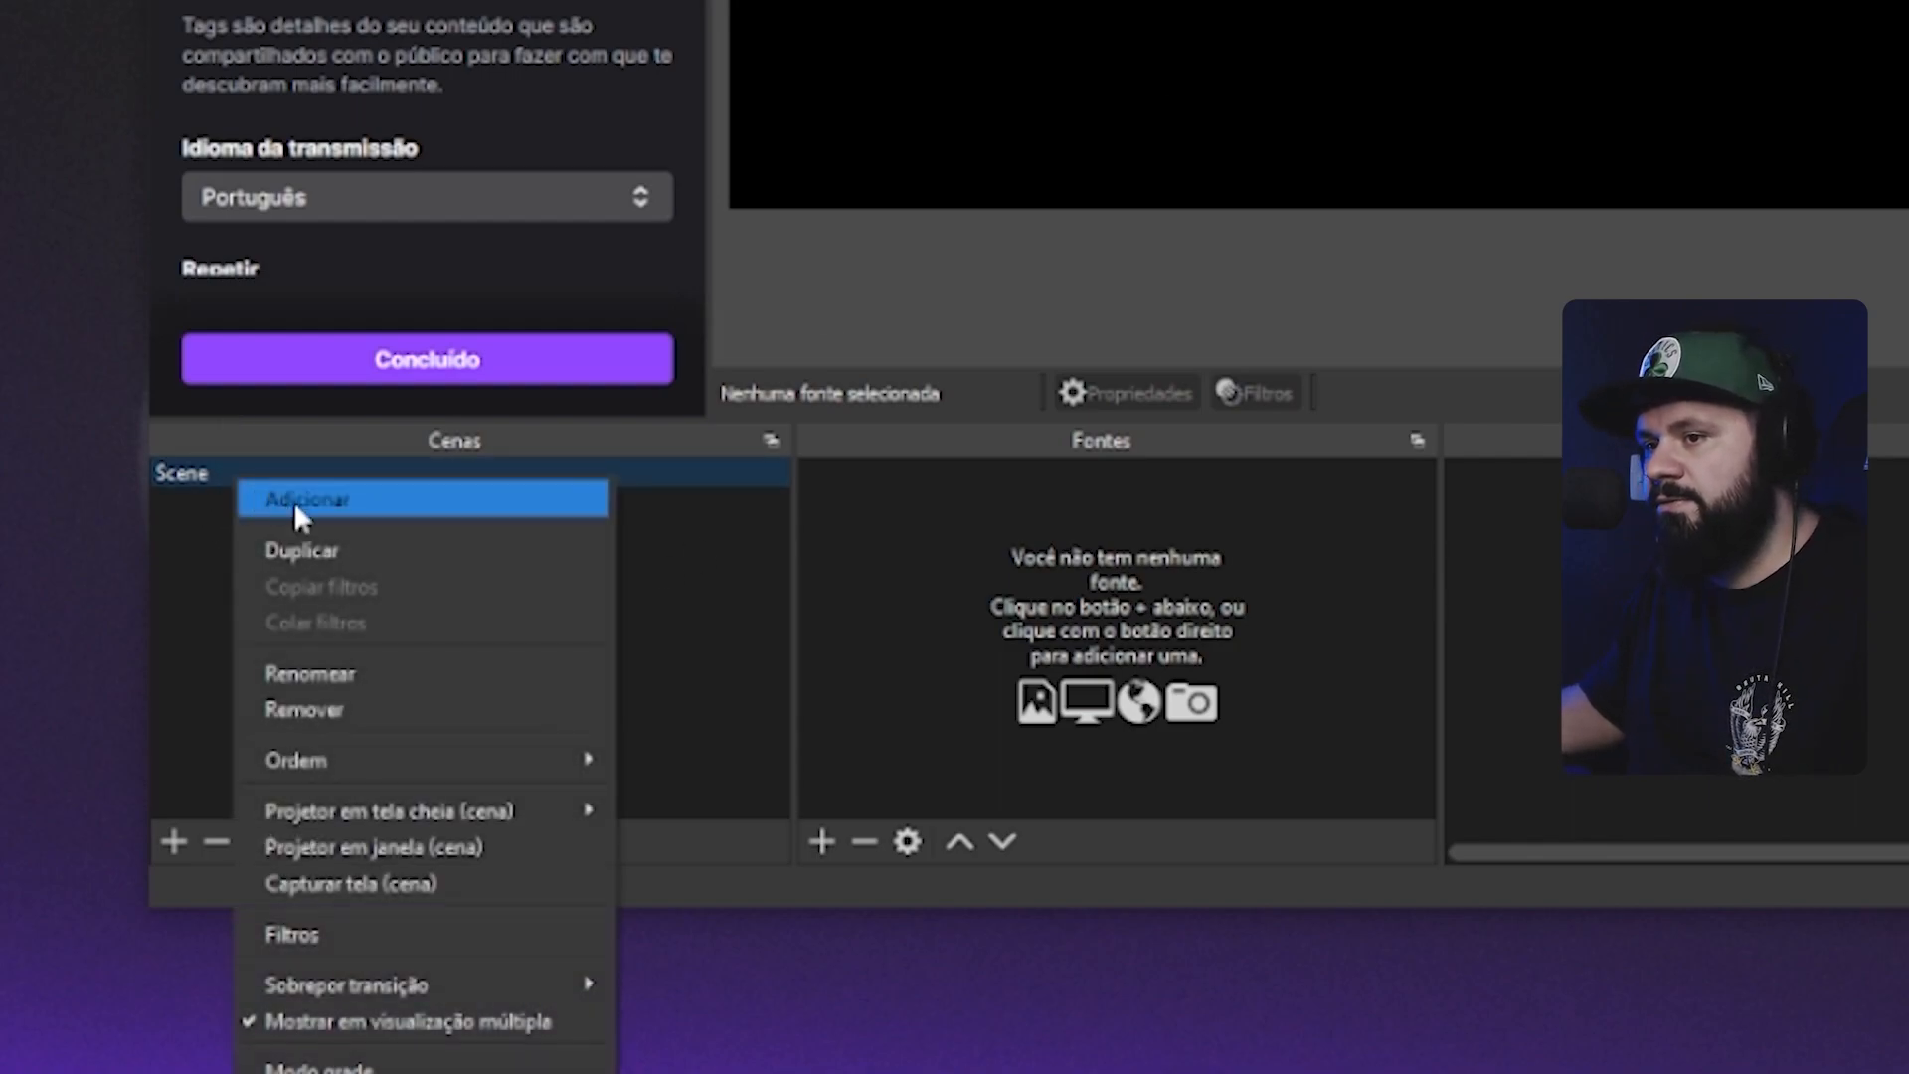
{"action": "left_click", "coordinate": [341, 668]}
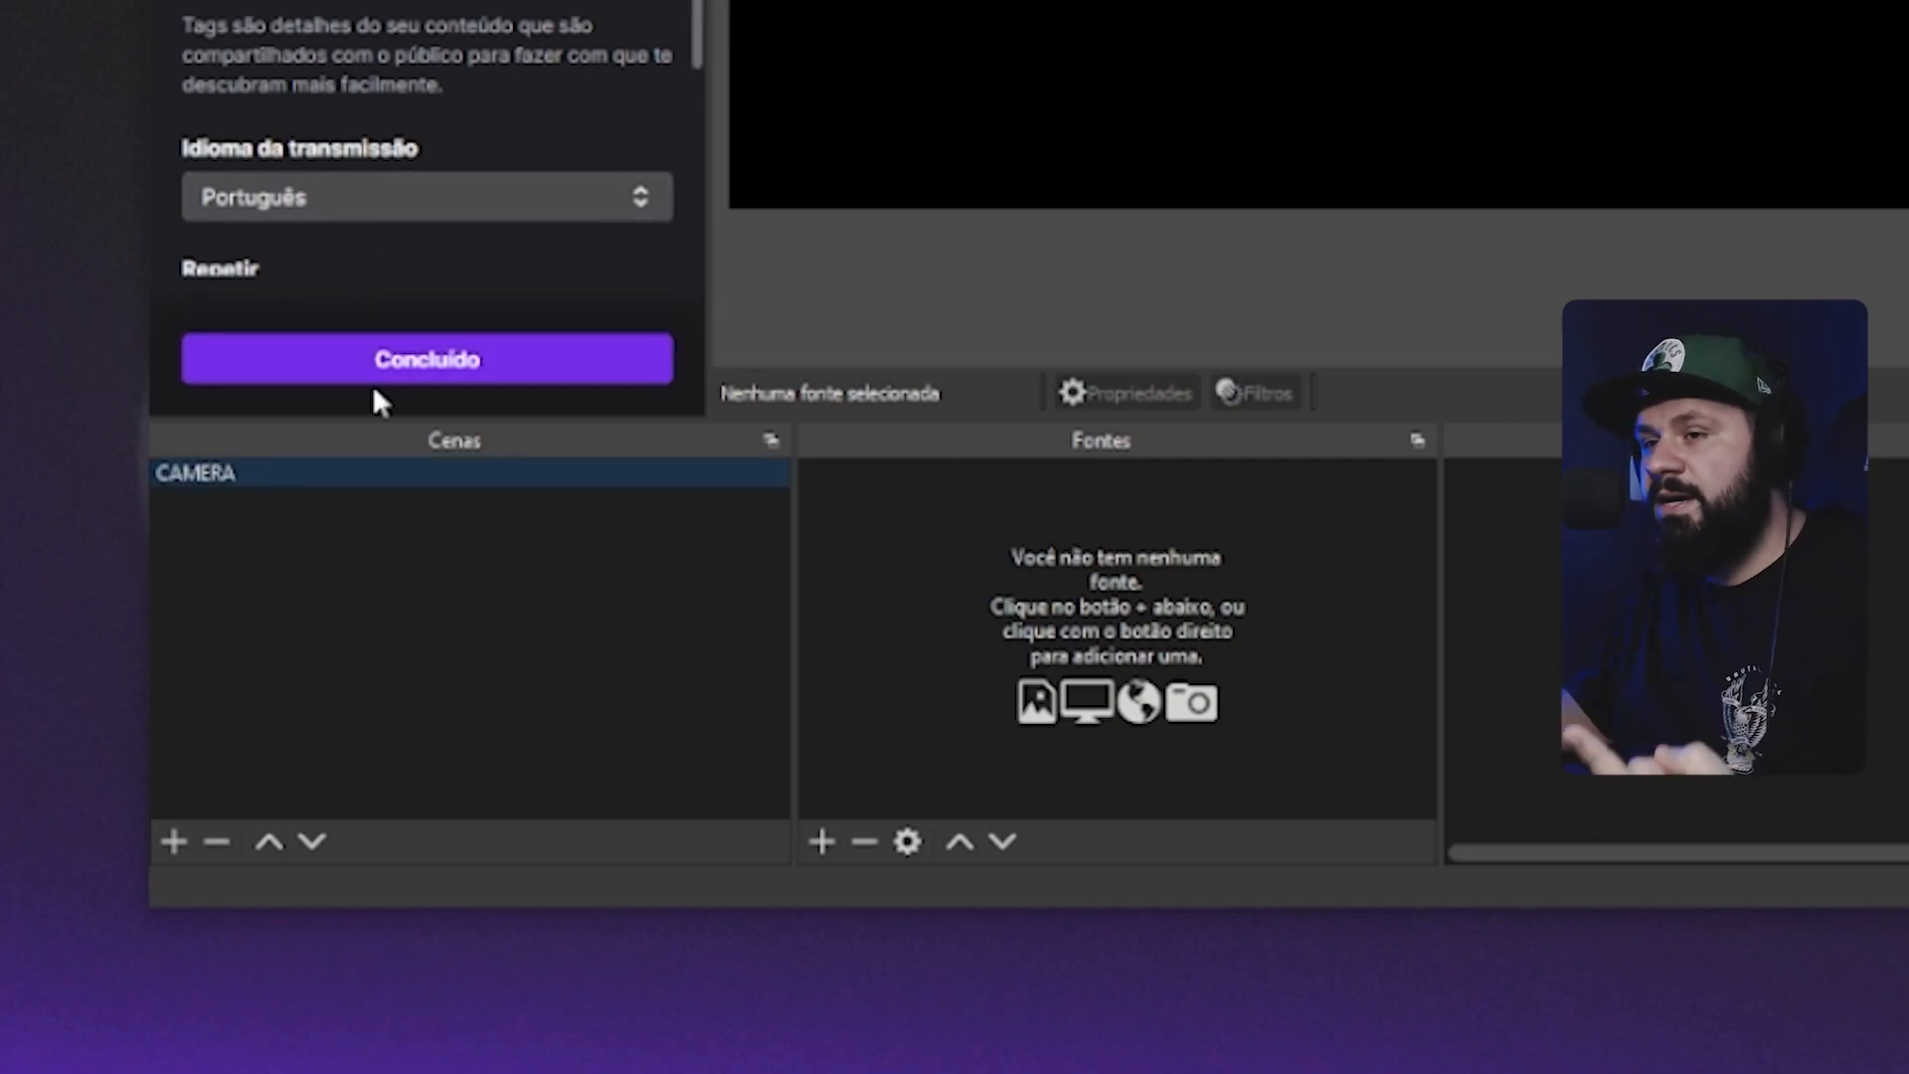
Add a second scene named JOGO
{"action": "left_click", "coordinate": [172, 845]}
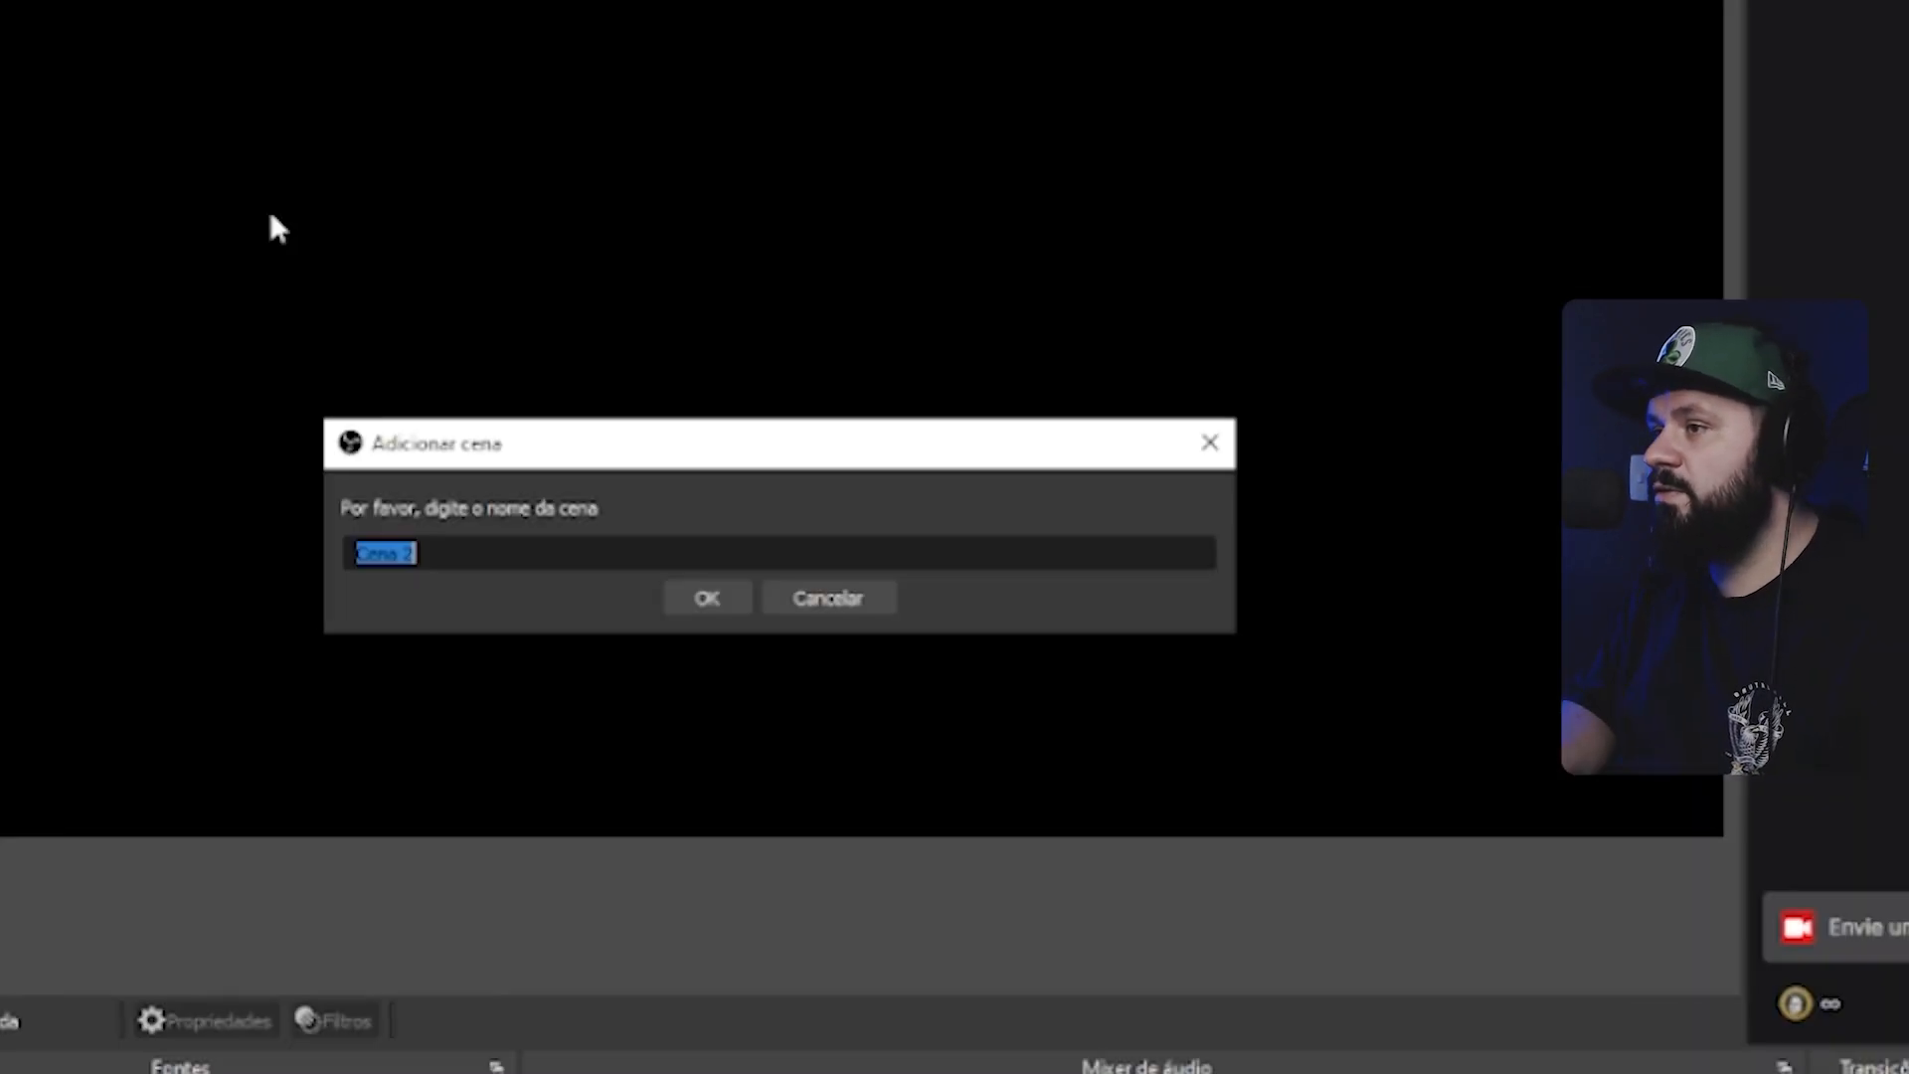
{"action": "type", "text": "JOGO"}
{"action": "key", "text": "Return"}
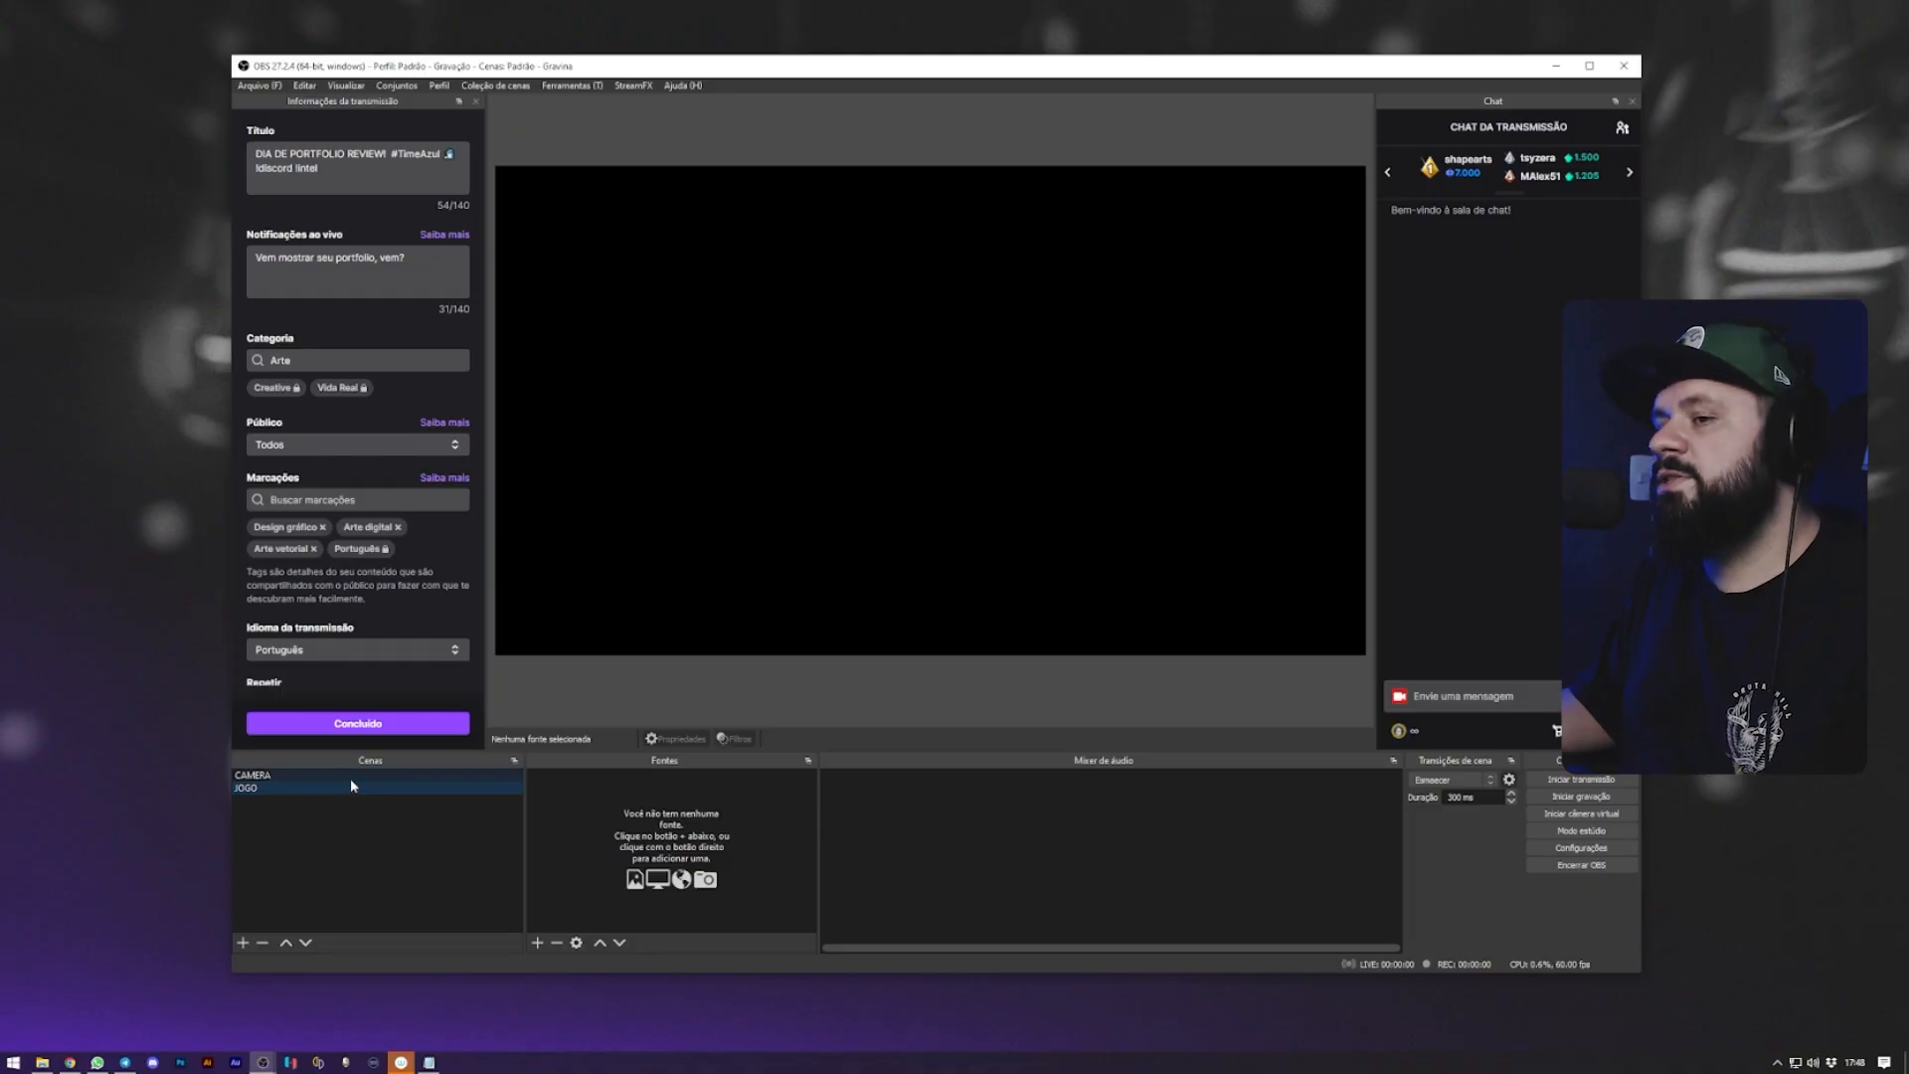
Add a video capture device source named CAM to the CAMERA scene, using the HD Pro Webcam C920
{"action": "left_click", "coordinate": [338, 786]}
{"action": "left_click", "coordinate": [335, 775]}
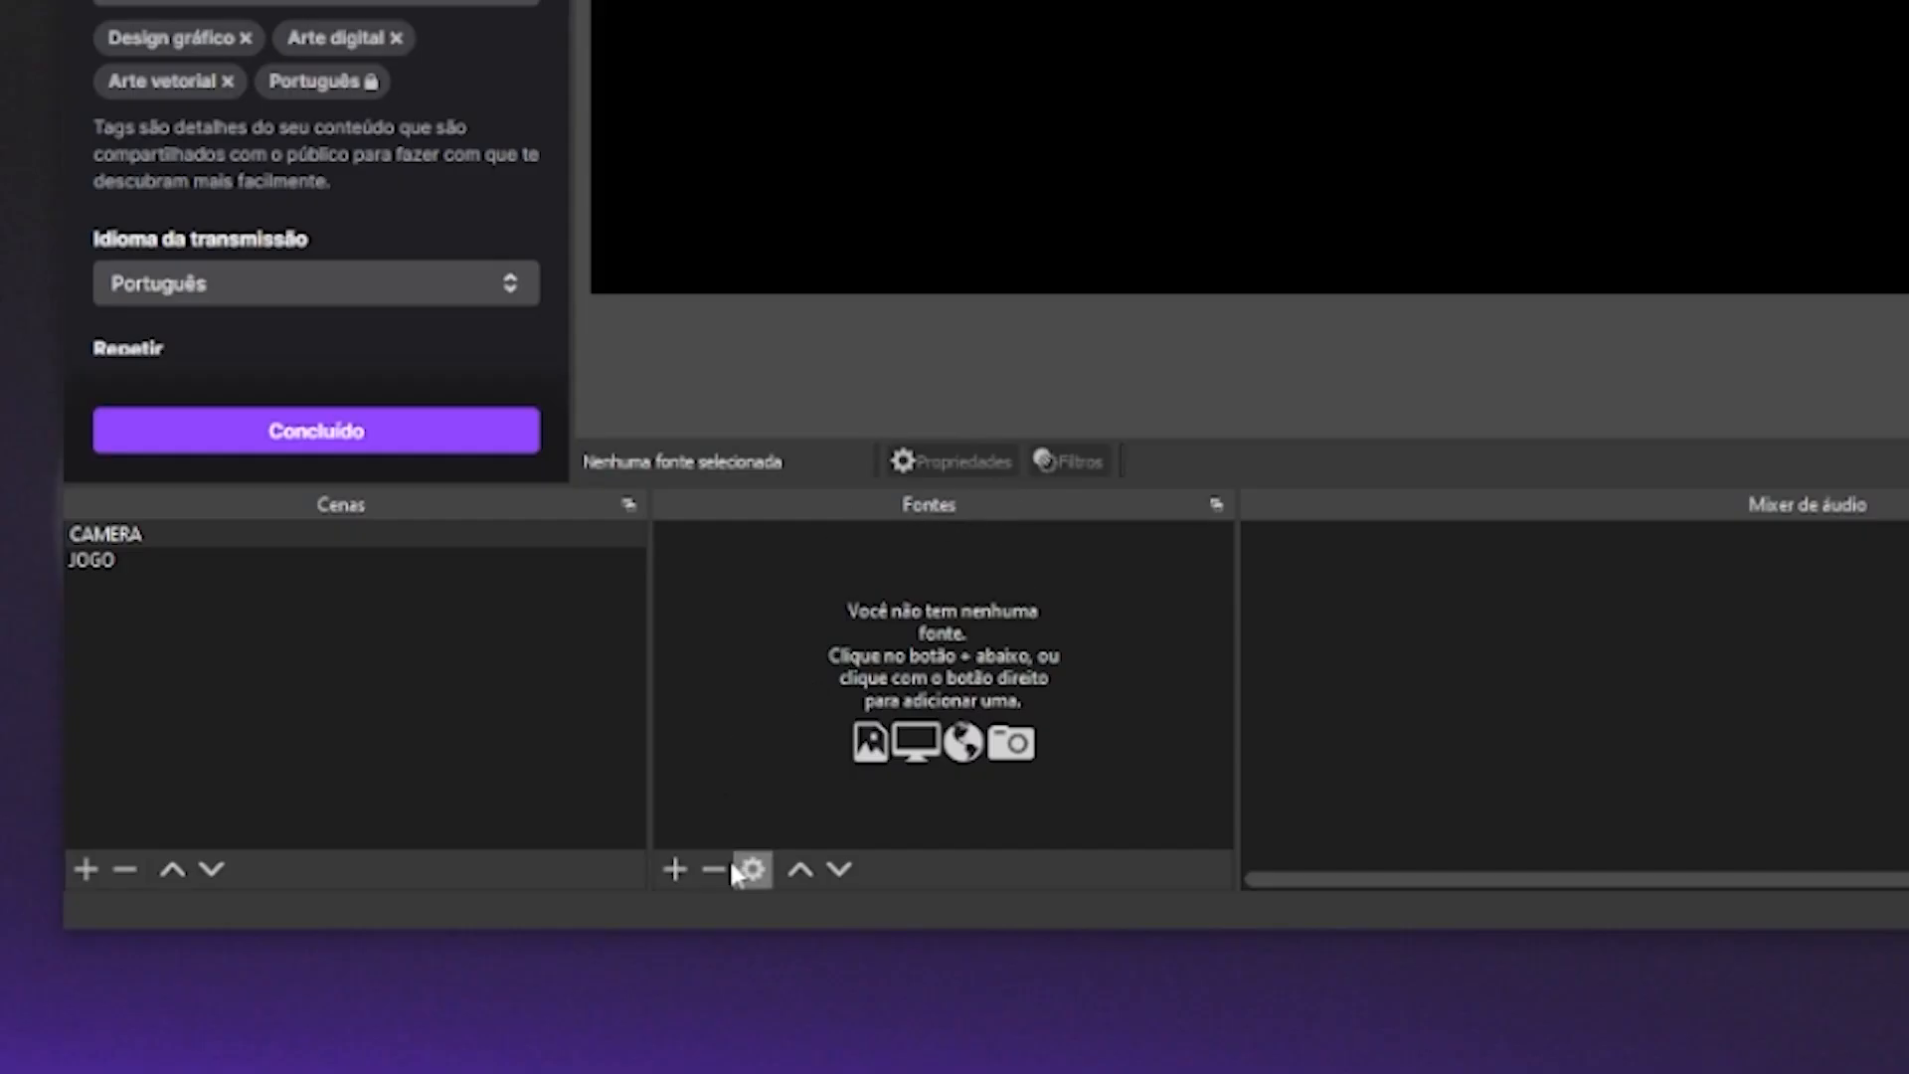
{"action": "left_click", "coordinate": [676, 869]}
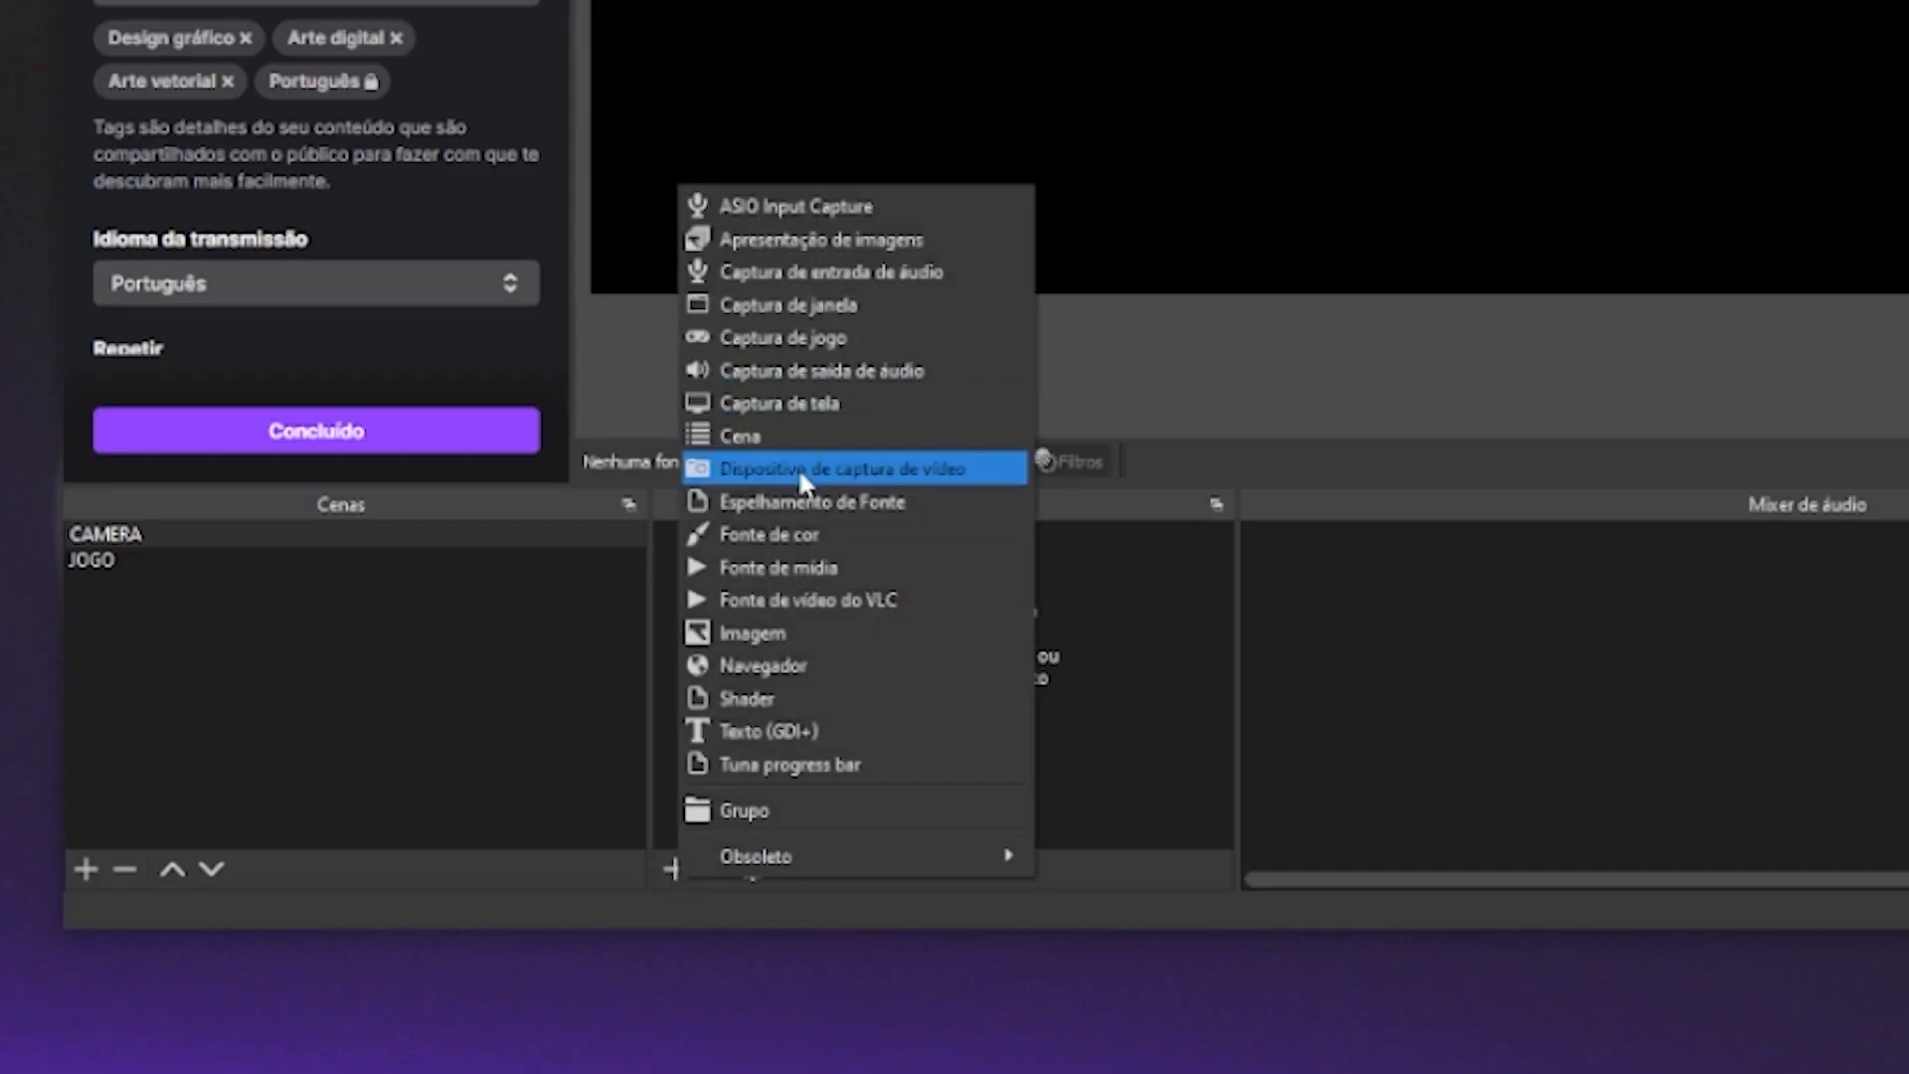
{"action": "left_click", "coordinate": [805, 467]}
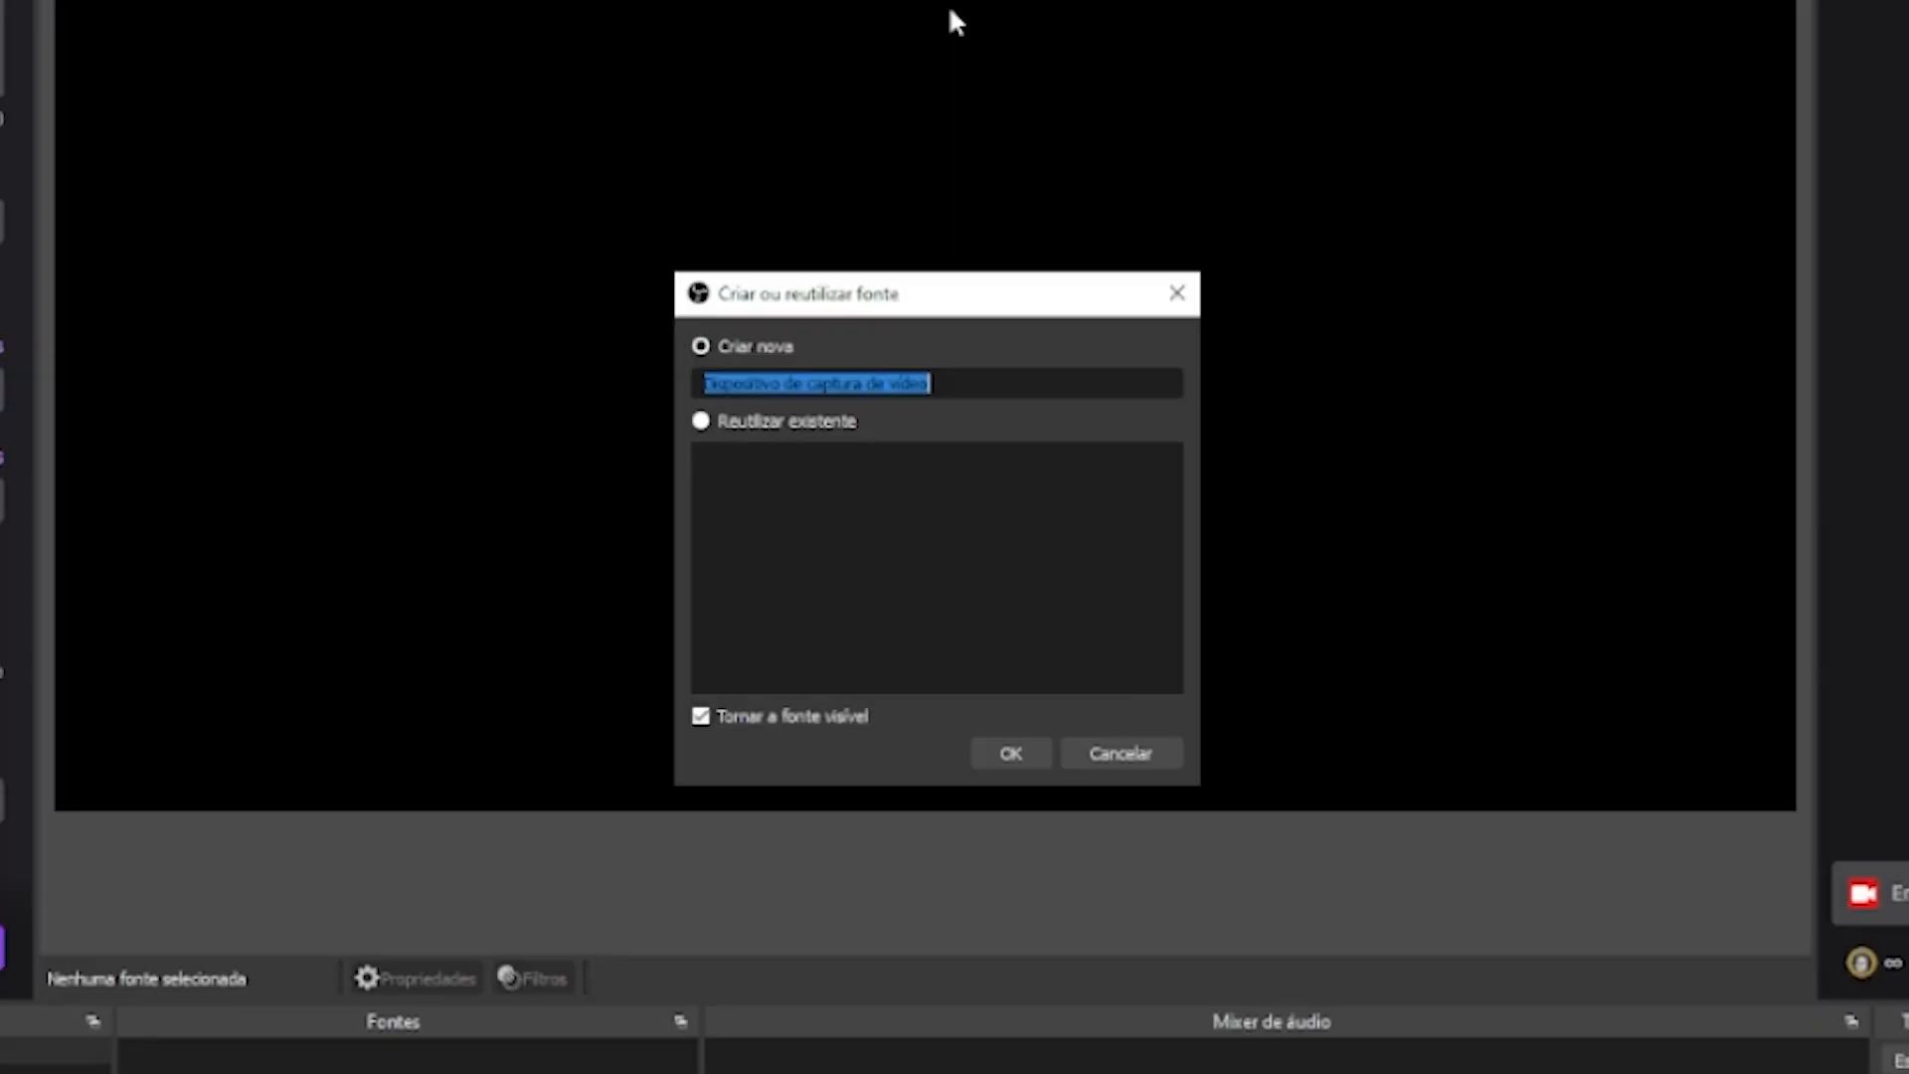
{"action": "type", "text": "CAM"}
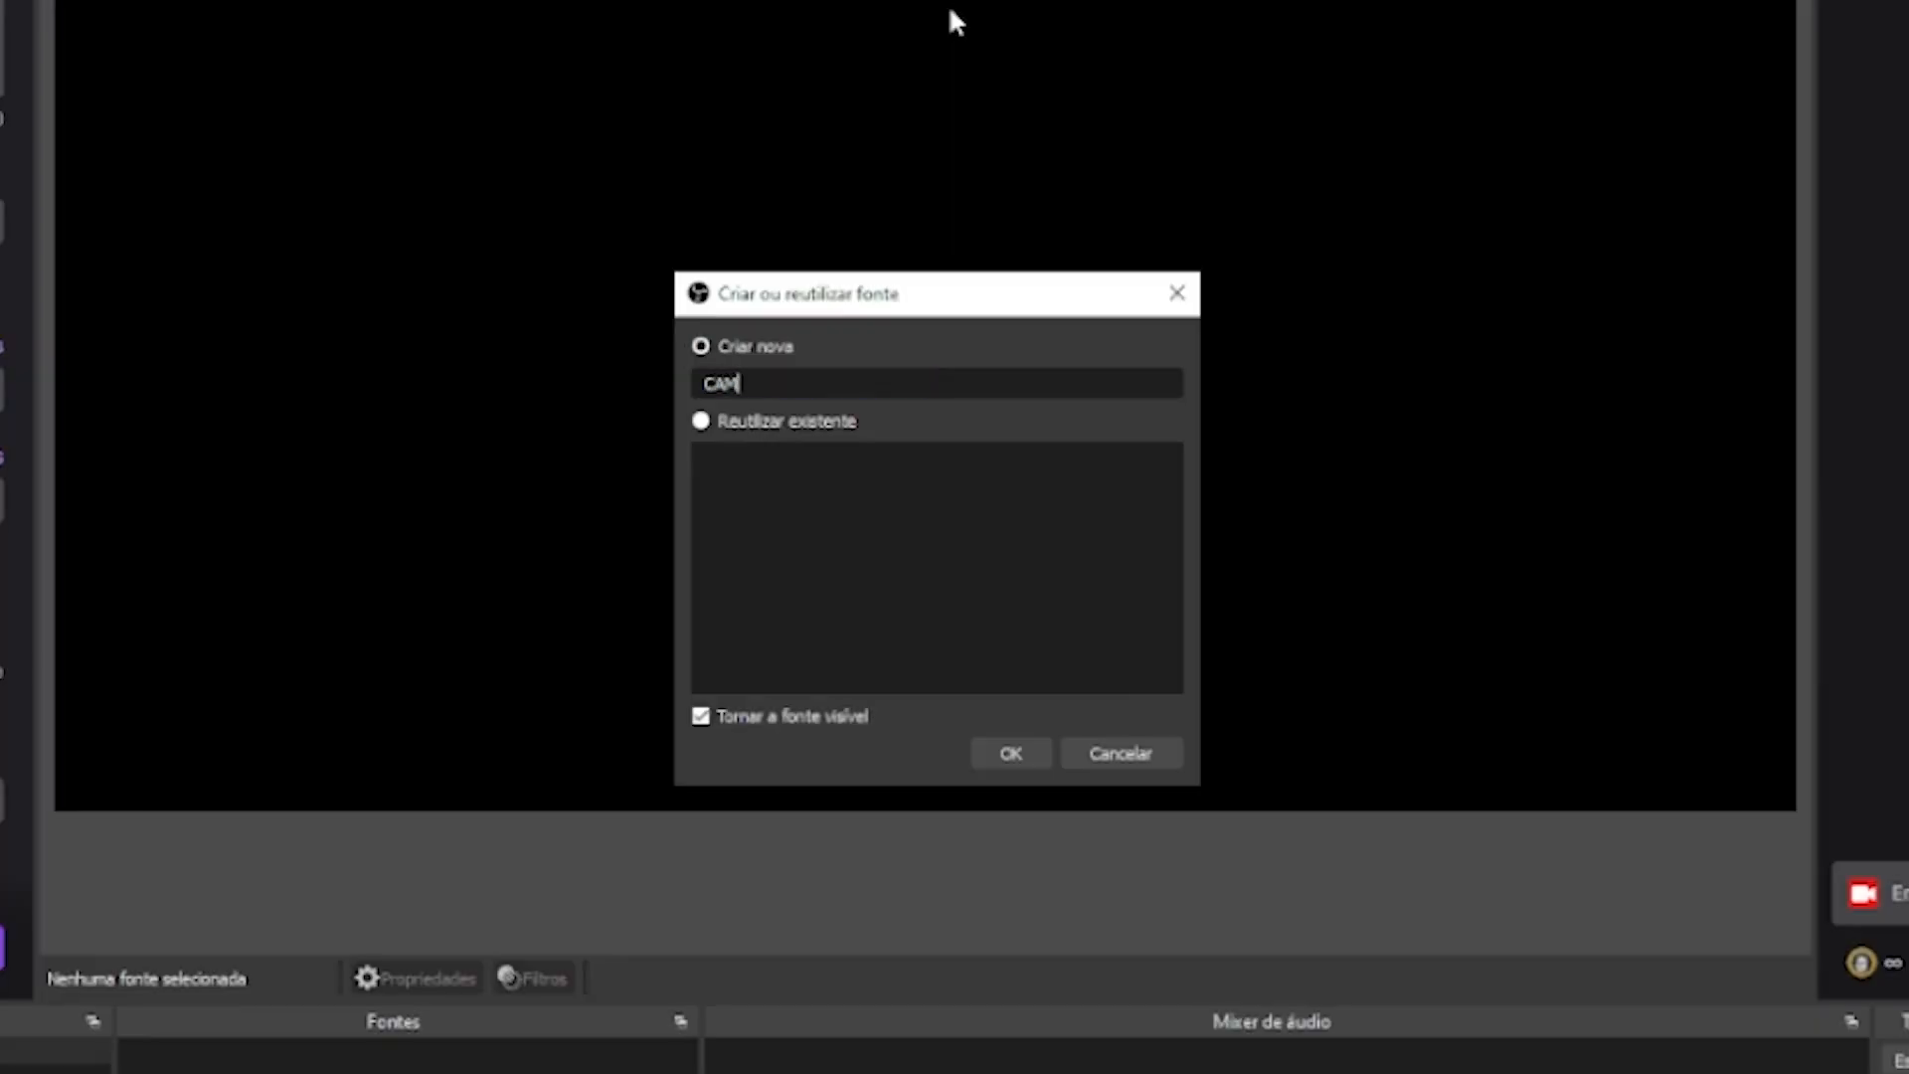
{"action": "key", "text": "Return"}
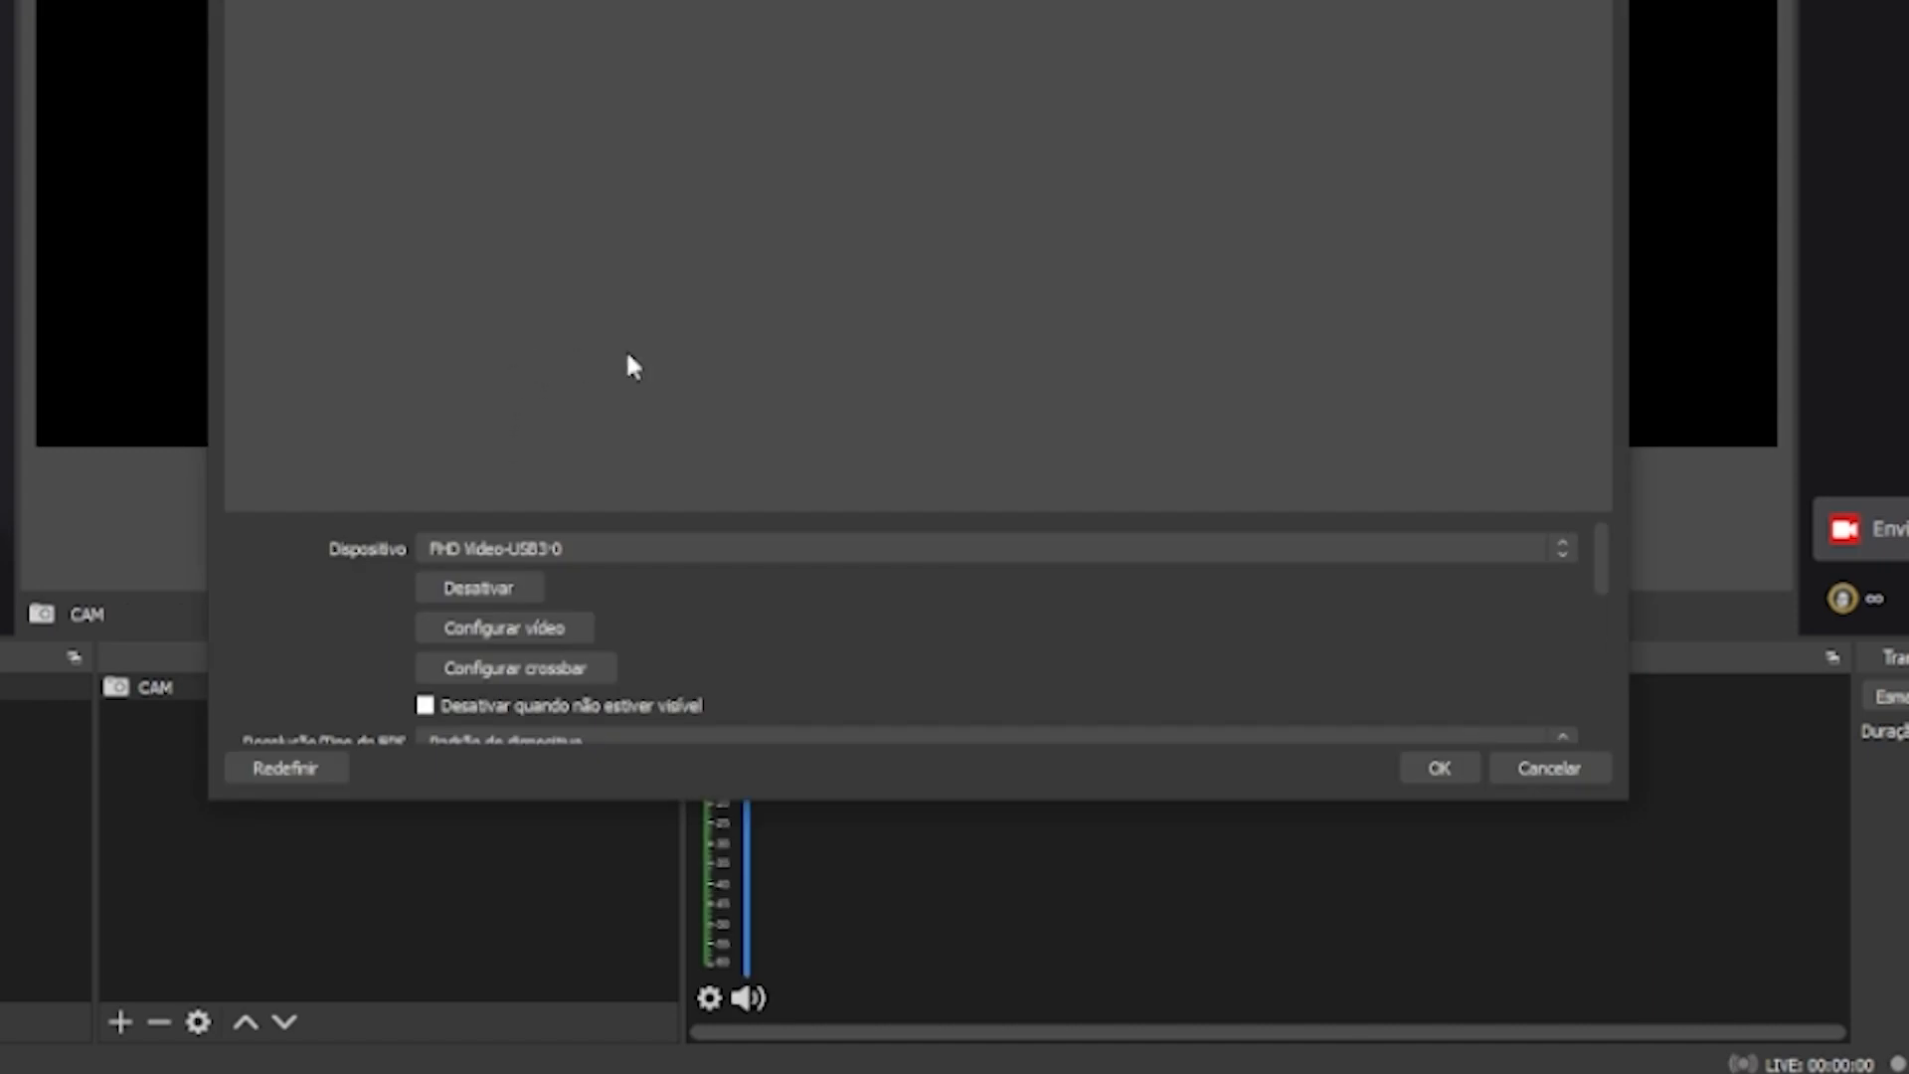
{"action": "left_click", "coordinate": [682, 548]}
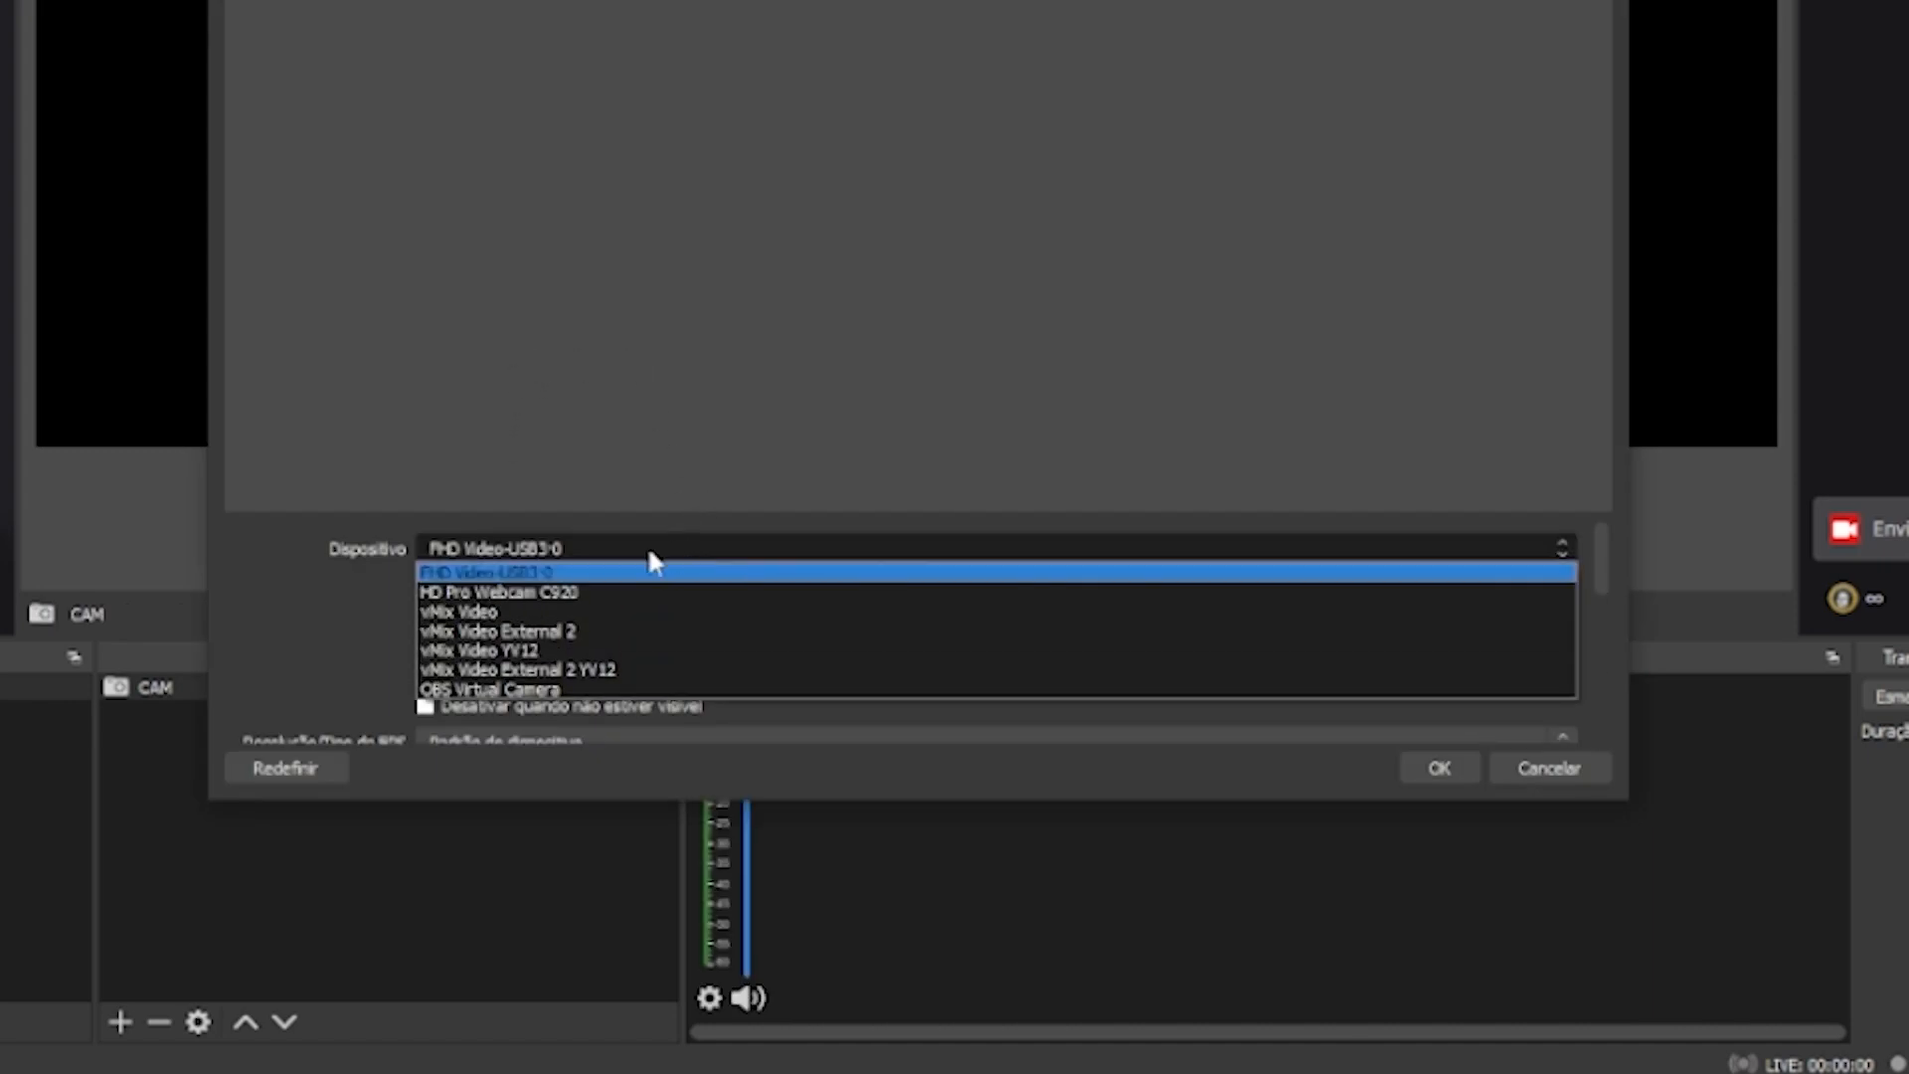
{"action": "left_click", "coordinate": [559, 588]}
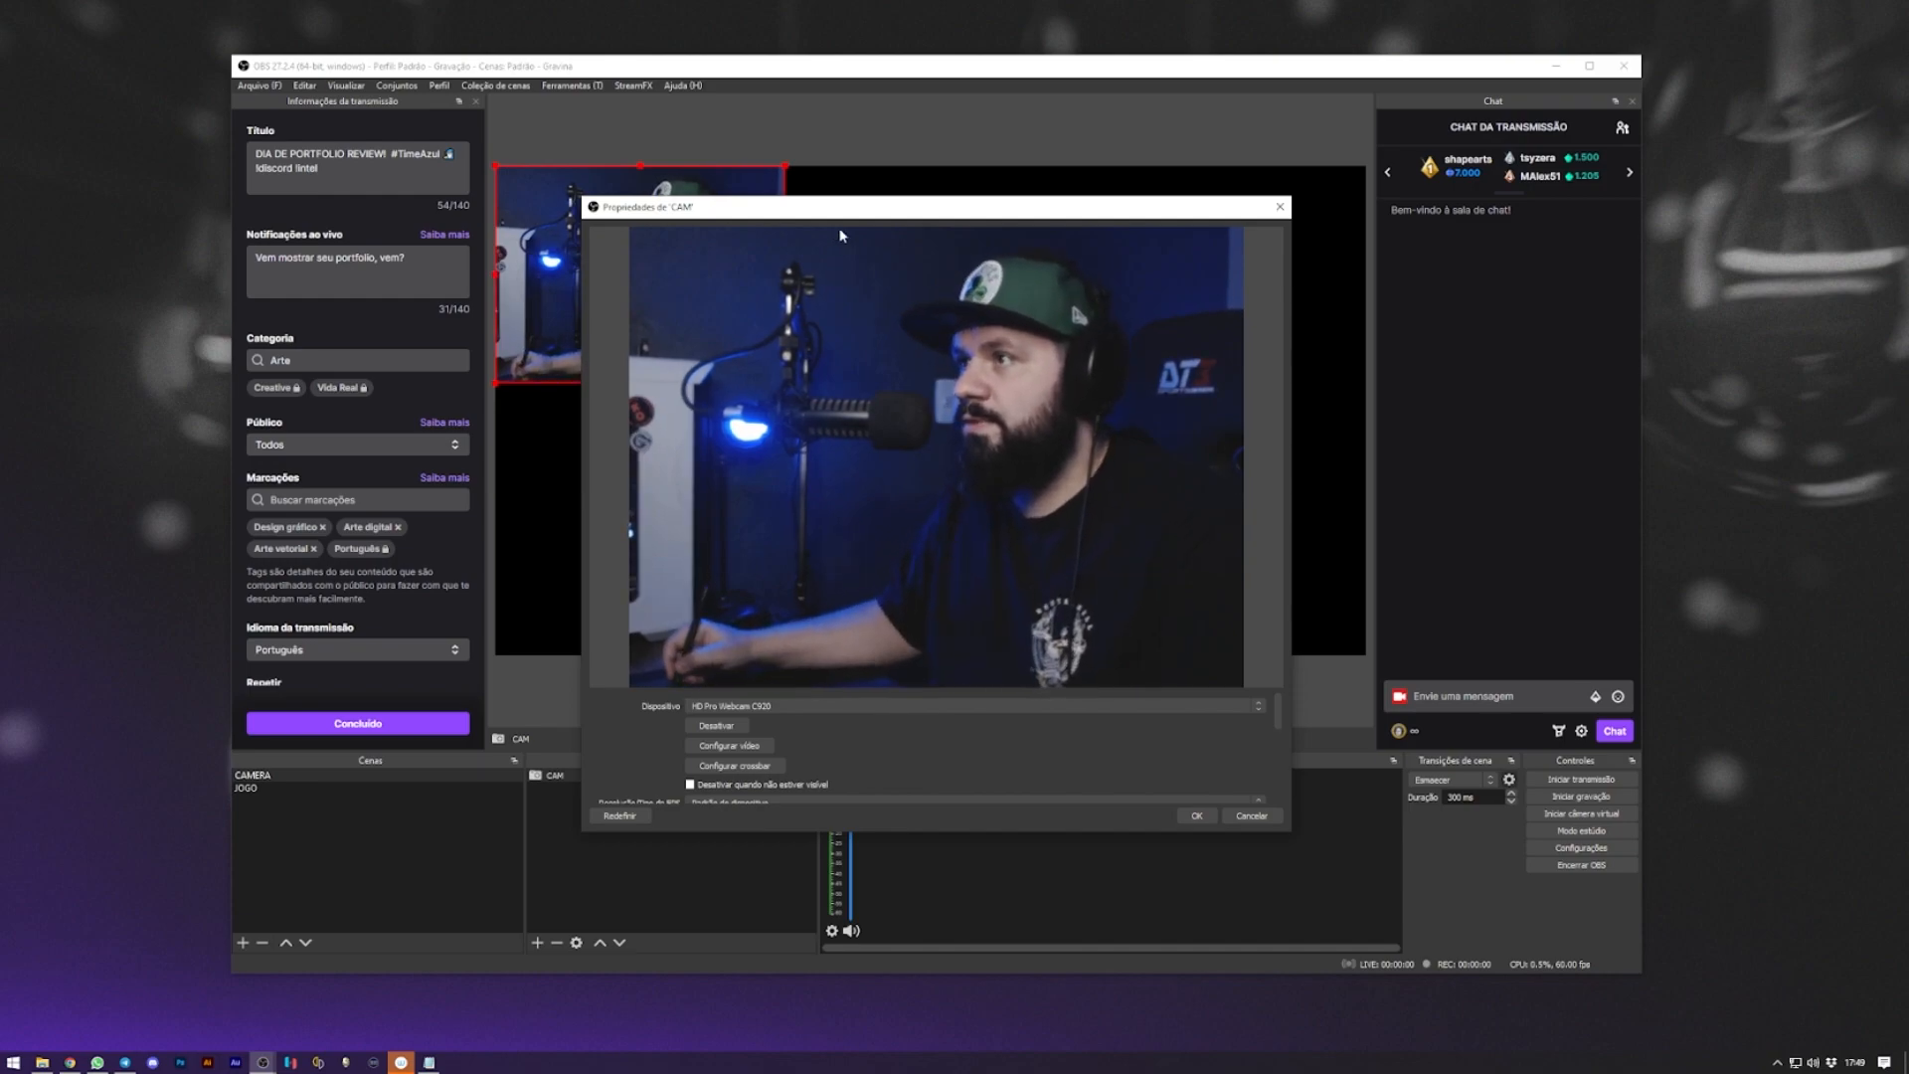
Shift the webcam image slightly away from the canvas corner, keeping the CAM properties window open
{"action": "left_click_drag", "start_coordinate": [806, 217], "coordinate": [1327, 170]}
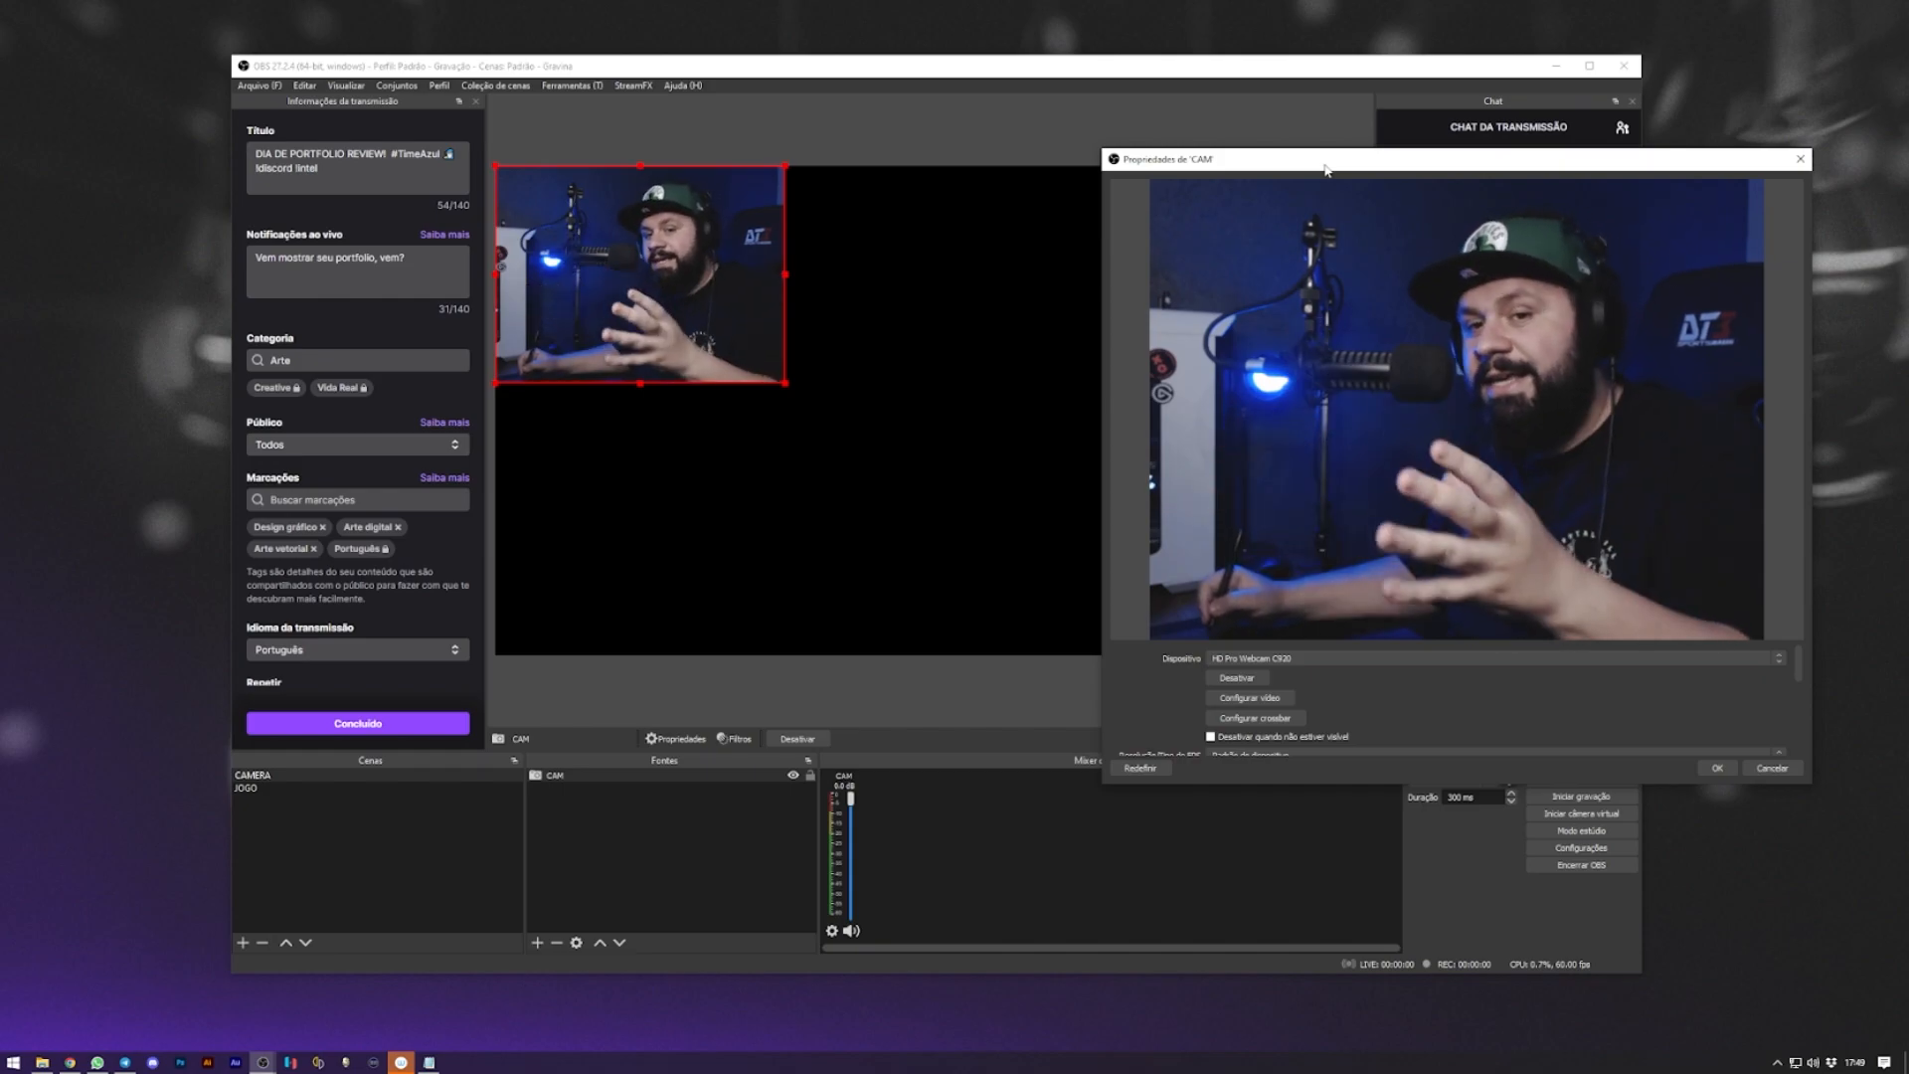
{"action": "left_click_drag", "start_coordinate": [670, 273], "coordinate": [717, 289]}
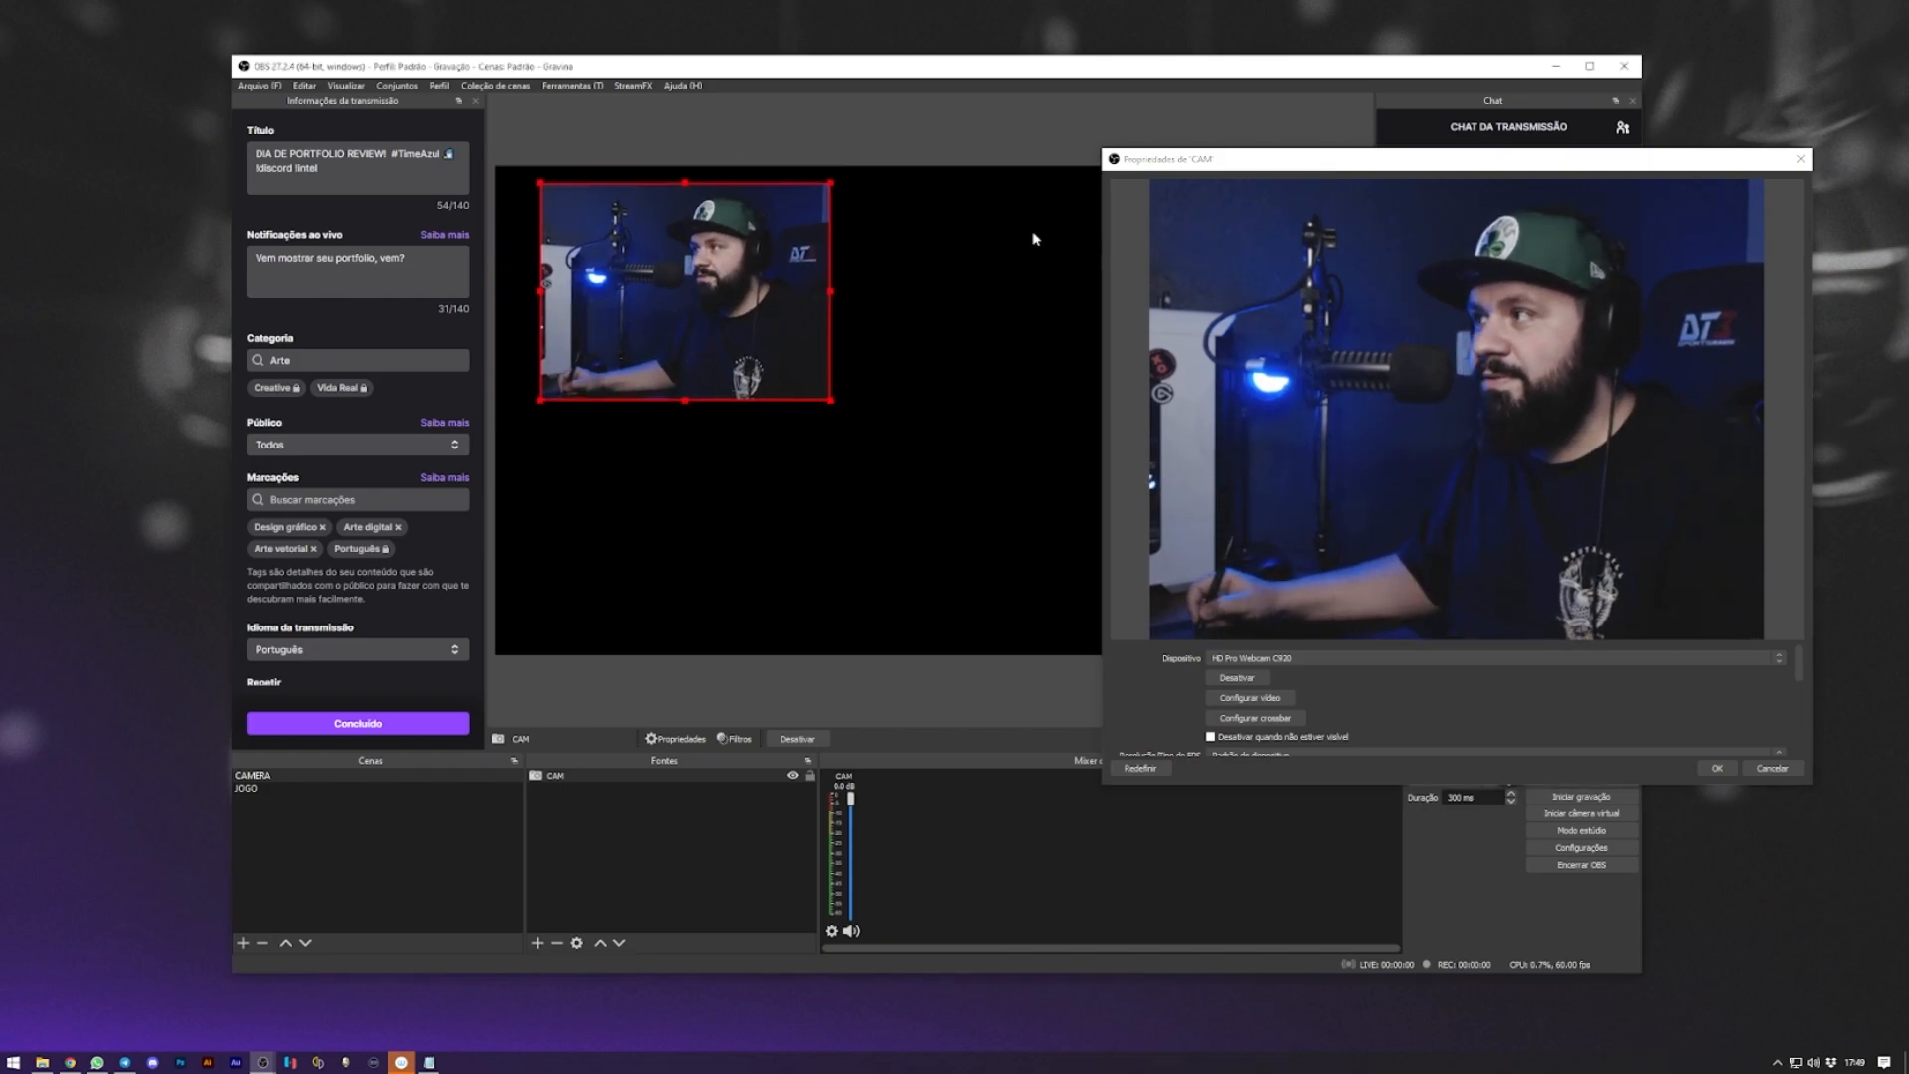
{"action": "left_click_drag", "start_coordinate": [1720, 164], "coordinate": [1402, 161]}
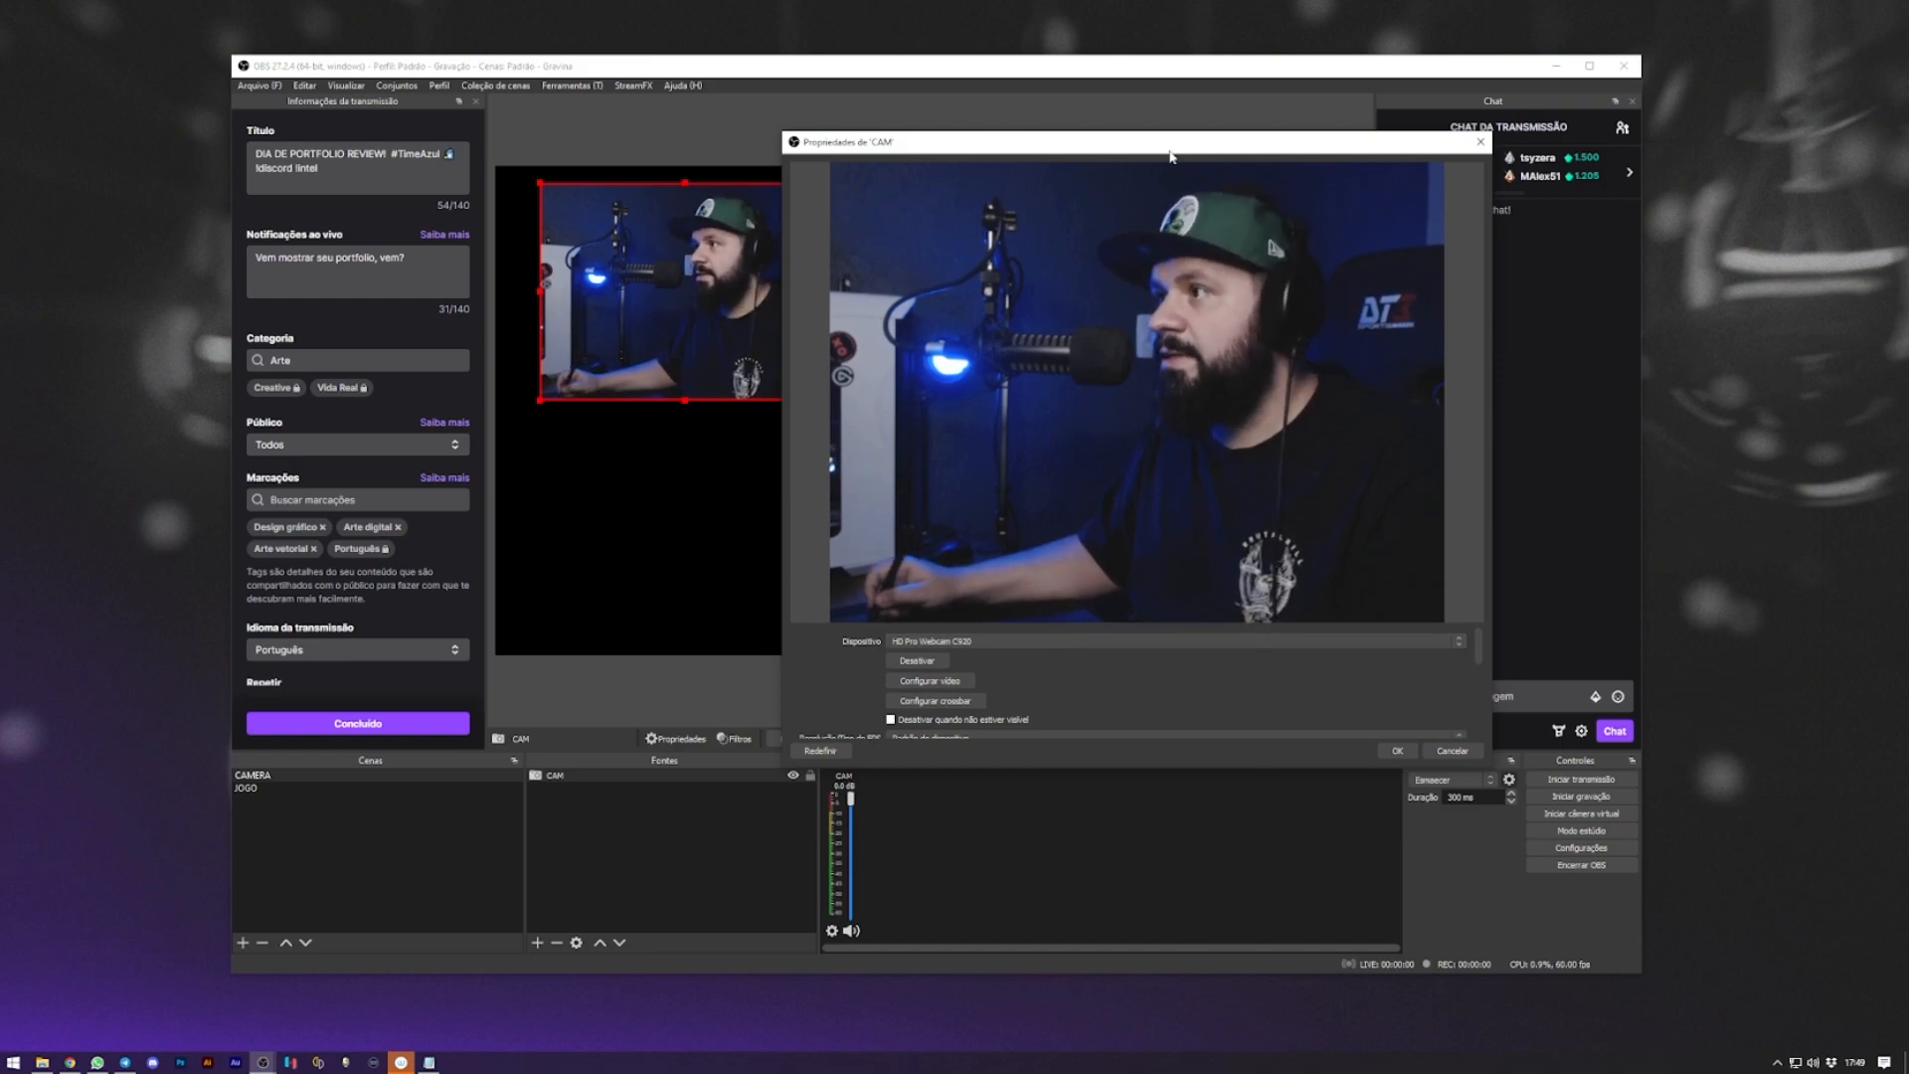
Switch the CAM source's resolution/FPS type to Personalizada and set its resolution to 1920x1080
{"action": "left_click_drag", "start_coordinate": [1097, 628], "coordinate": [1097, 601]}
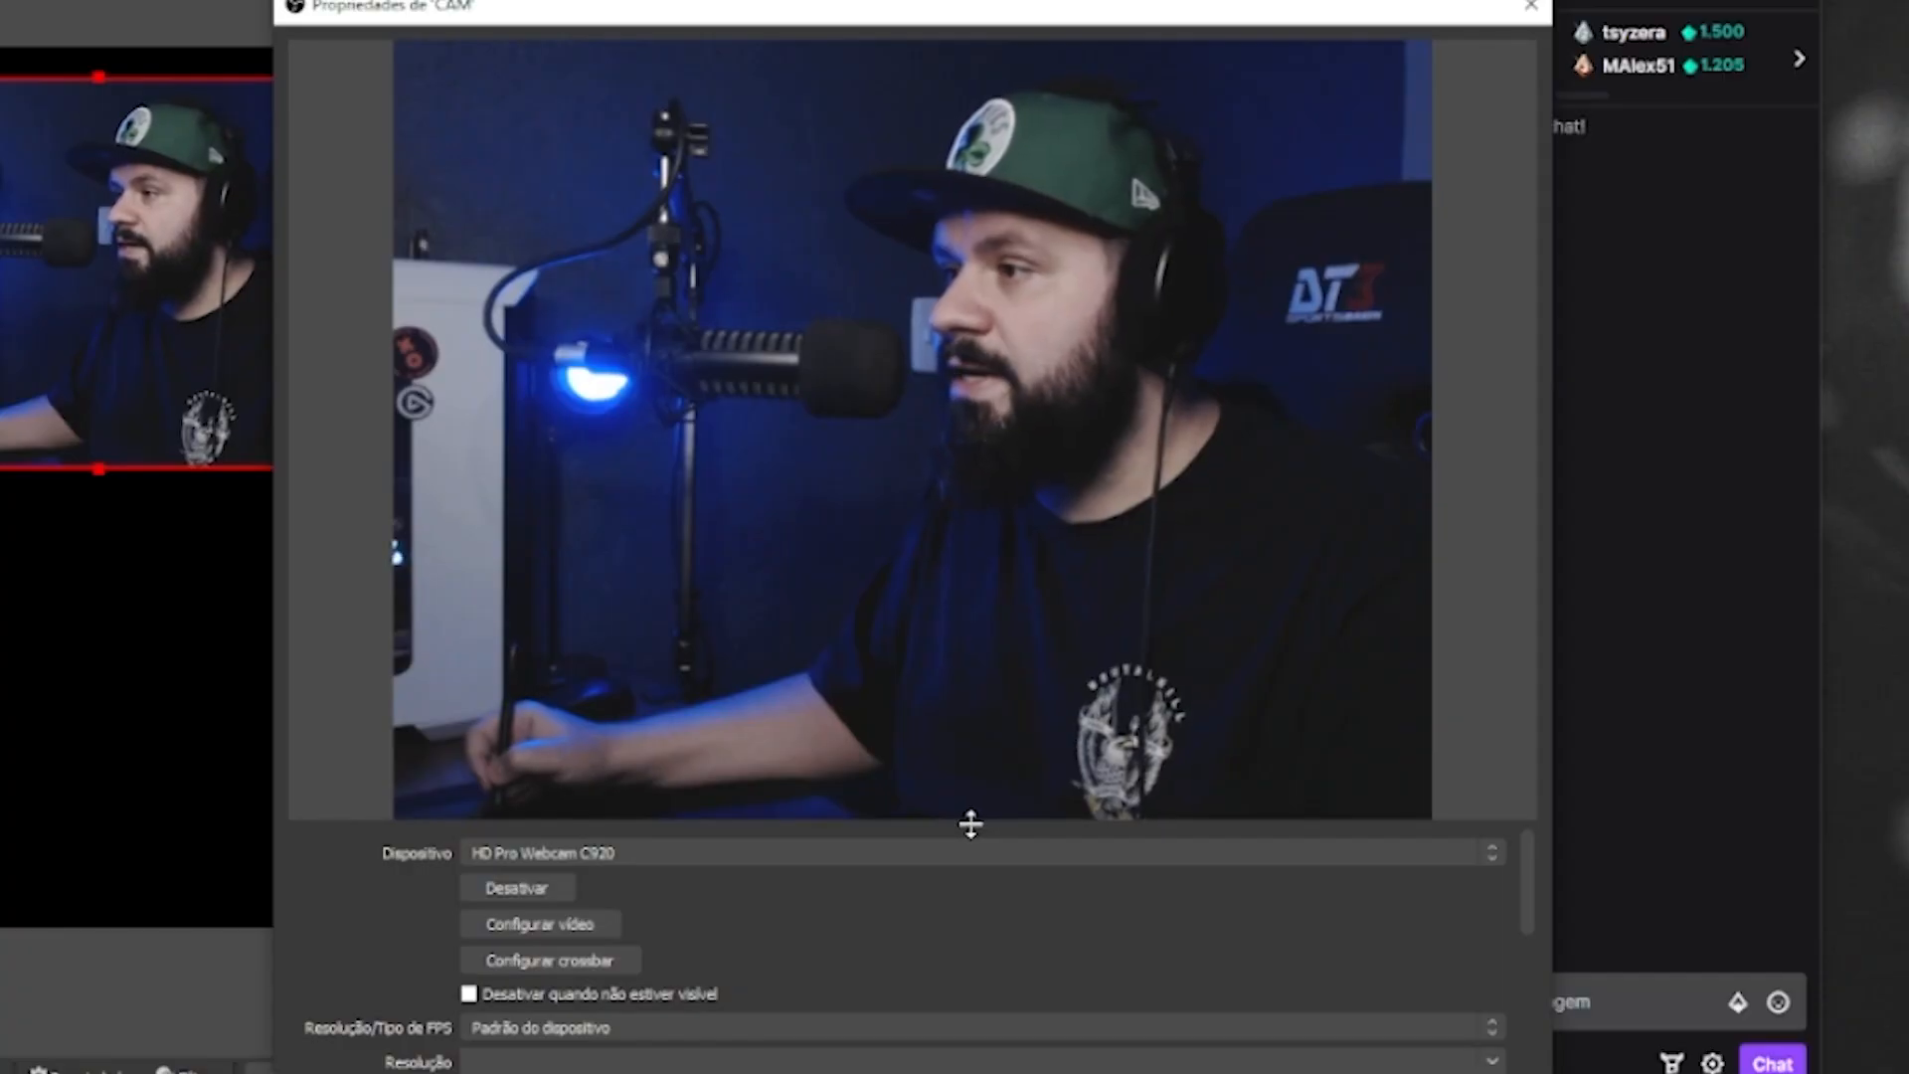
{"action": "left_click_drag", "start_coordinate": [1171, 598], "coordinate": [1171, 366]}
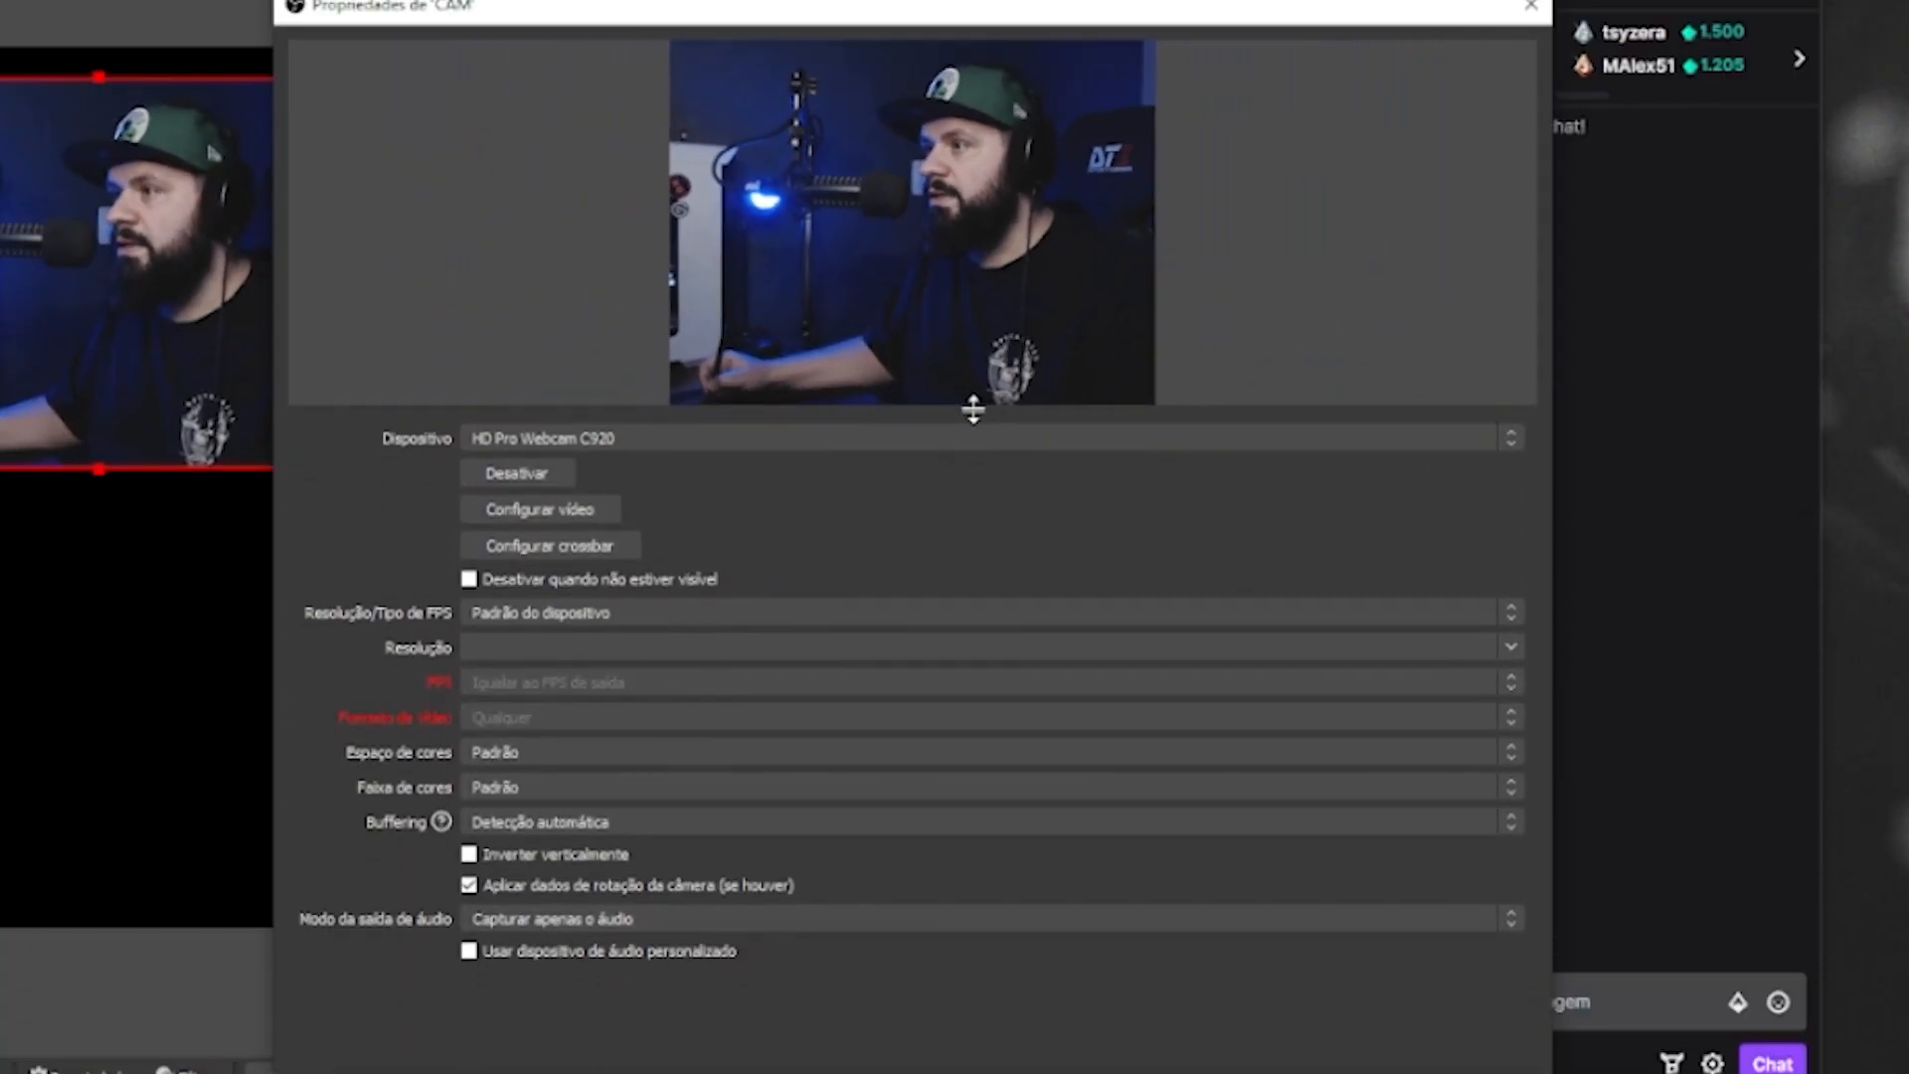
{"action": "left_click_drag", "start_coordinate": [973, 408], "coordinate": [973, 414]}
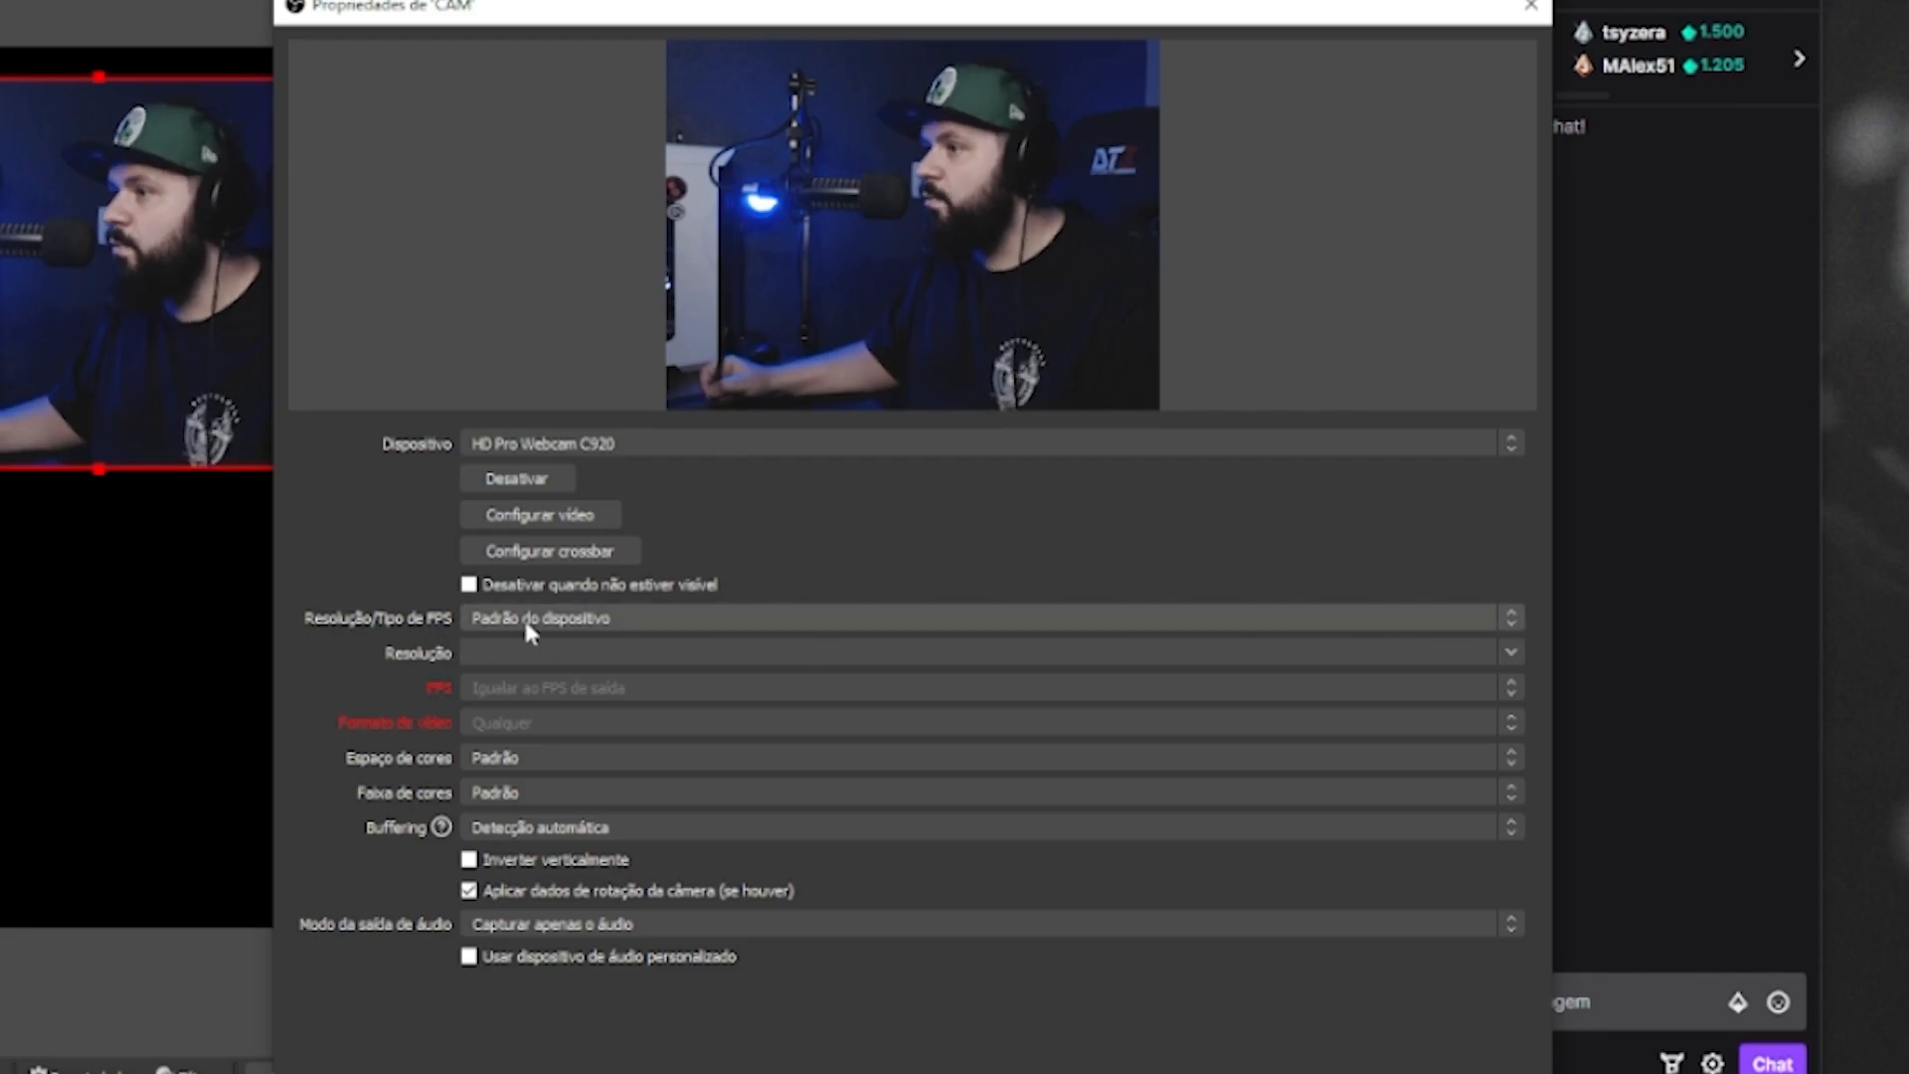
{"action": "left_click", "coordinate": [1512, 617]}
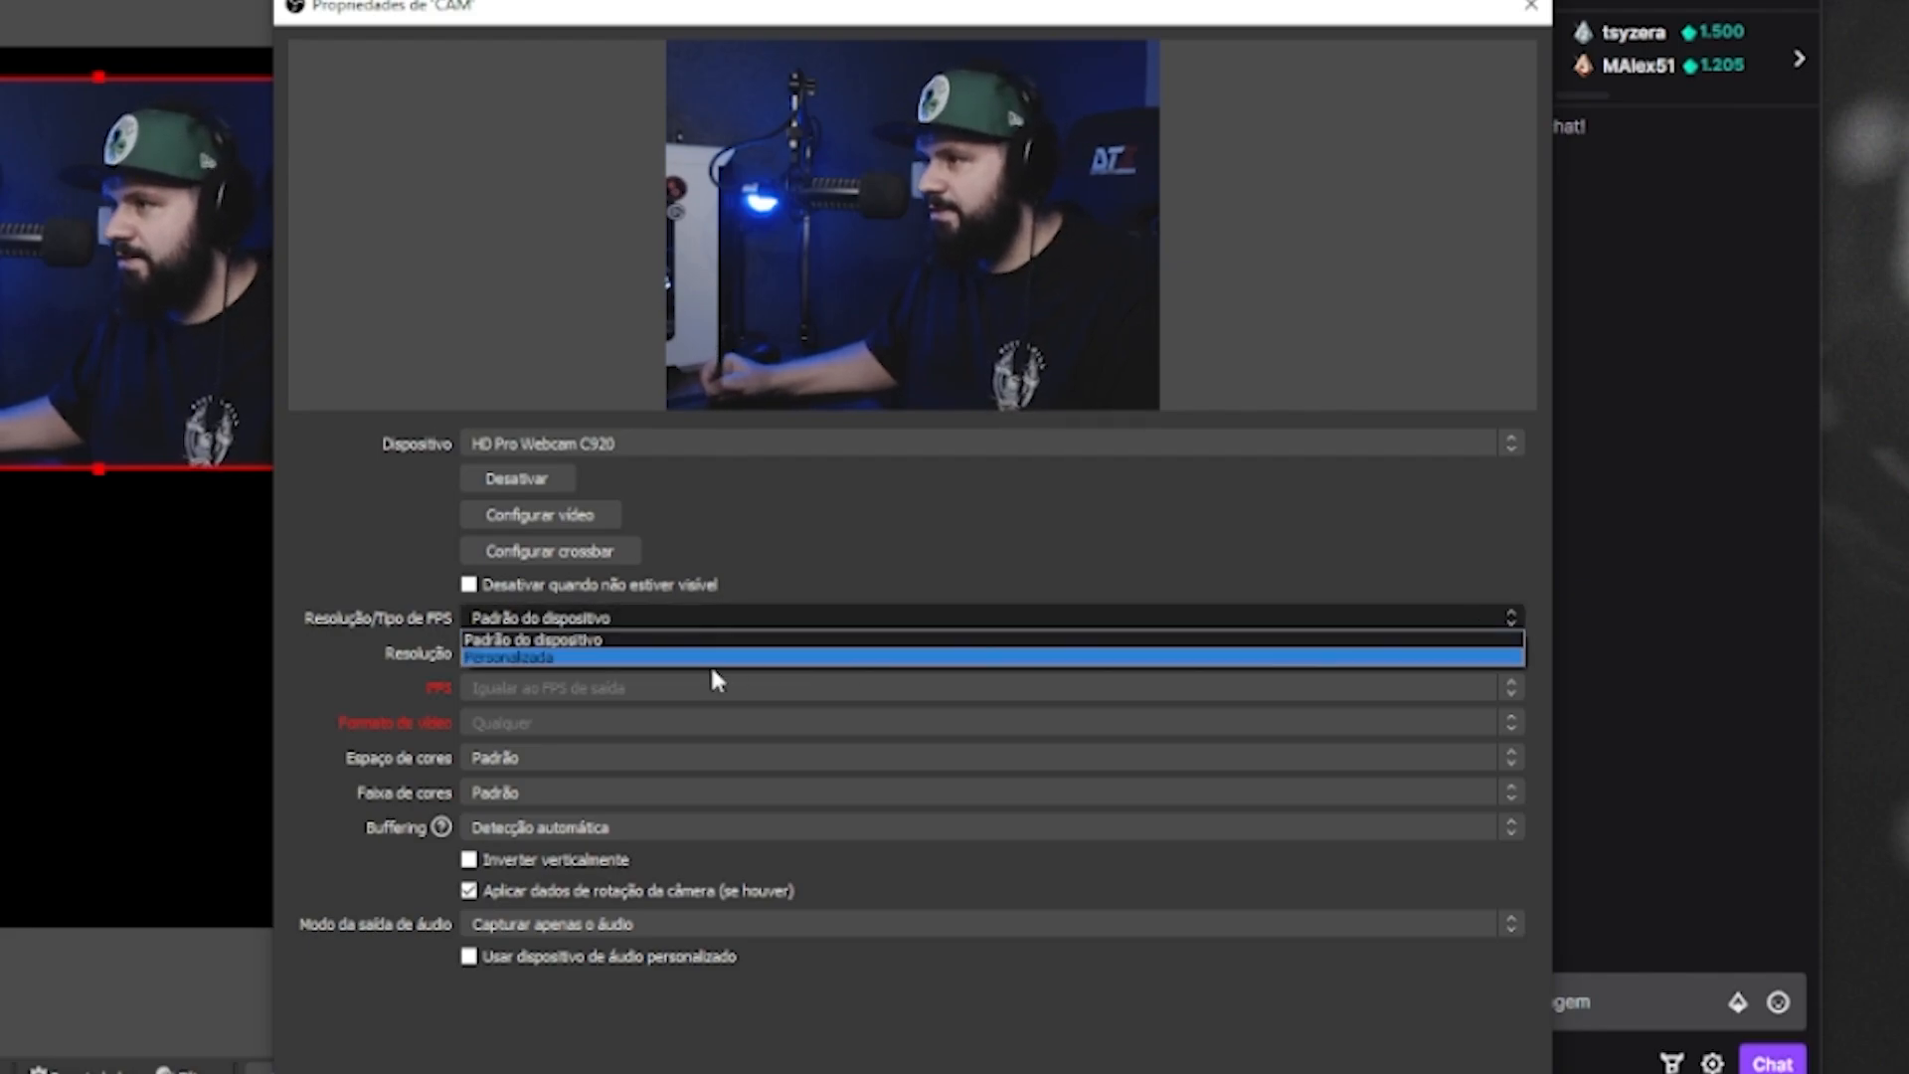
{"action": "left_click", "coordinate": [624, 658]}
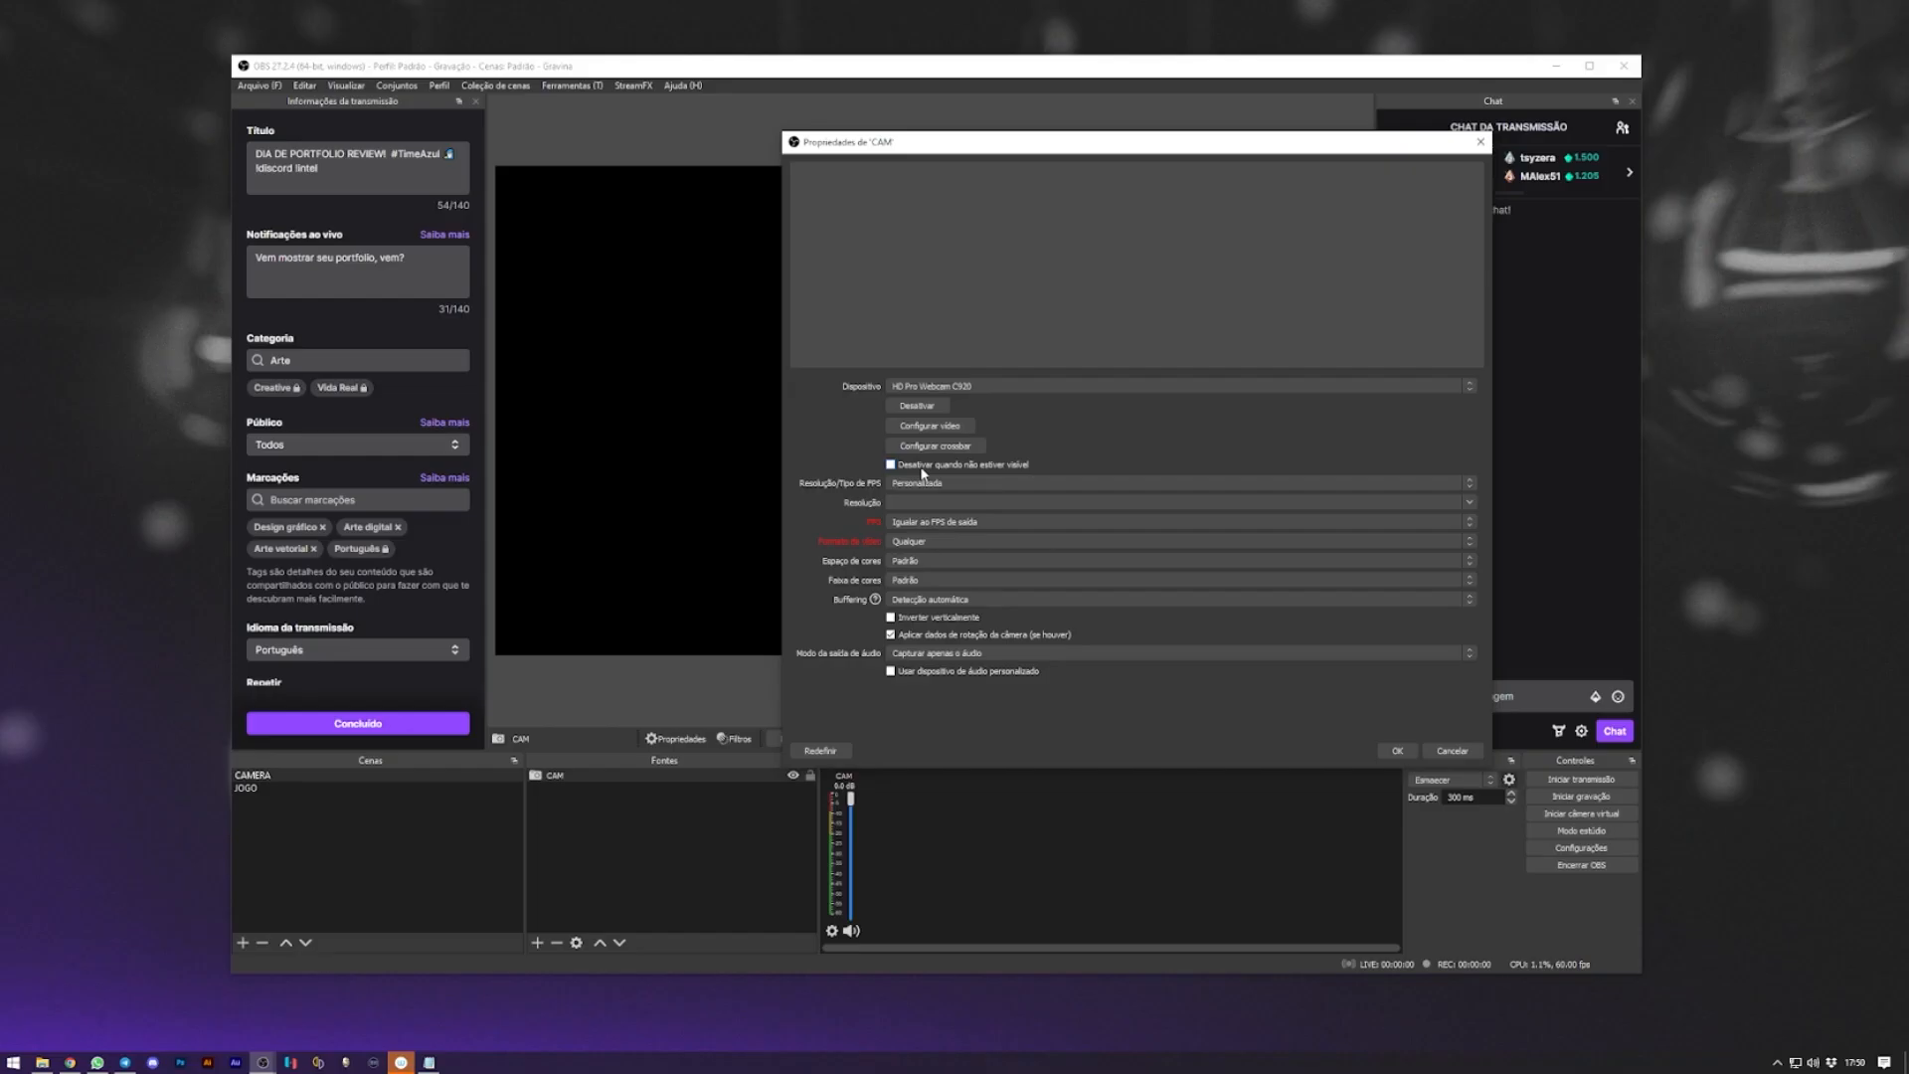
{"action": "left_click", "coordinate": [1471, 503]}
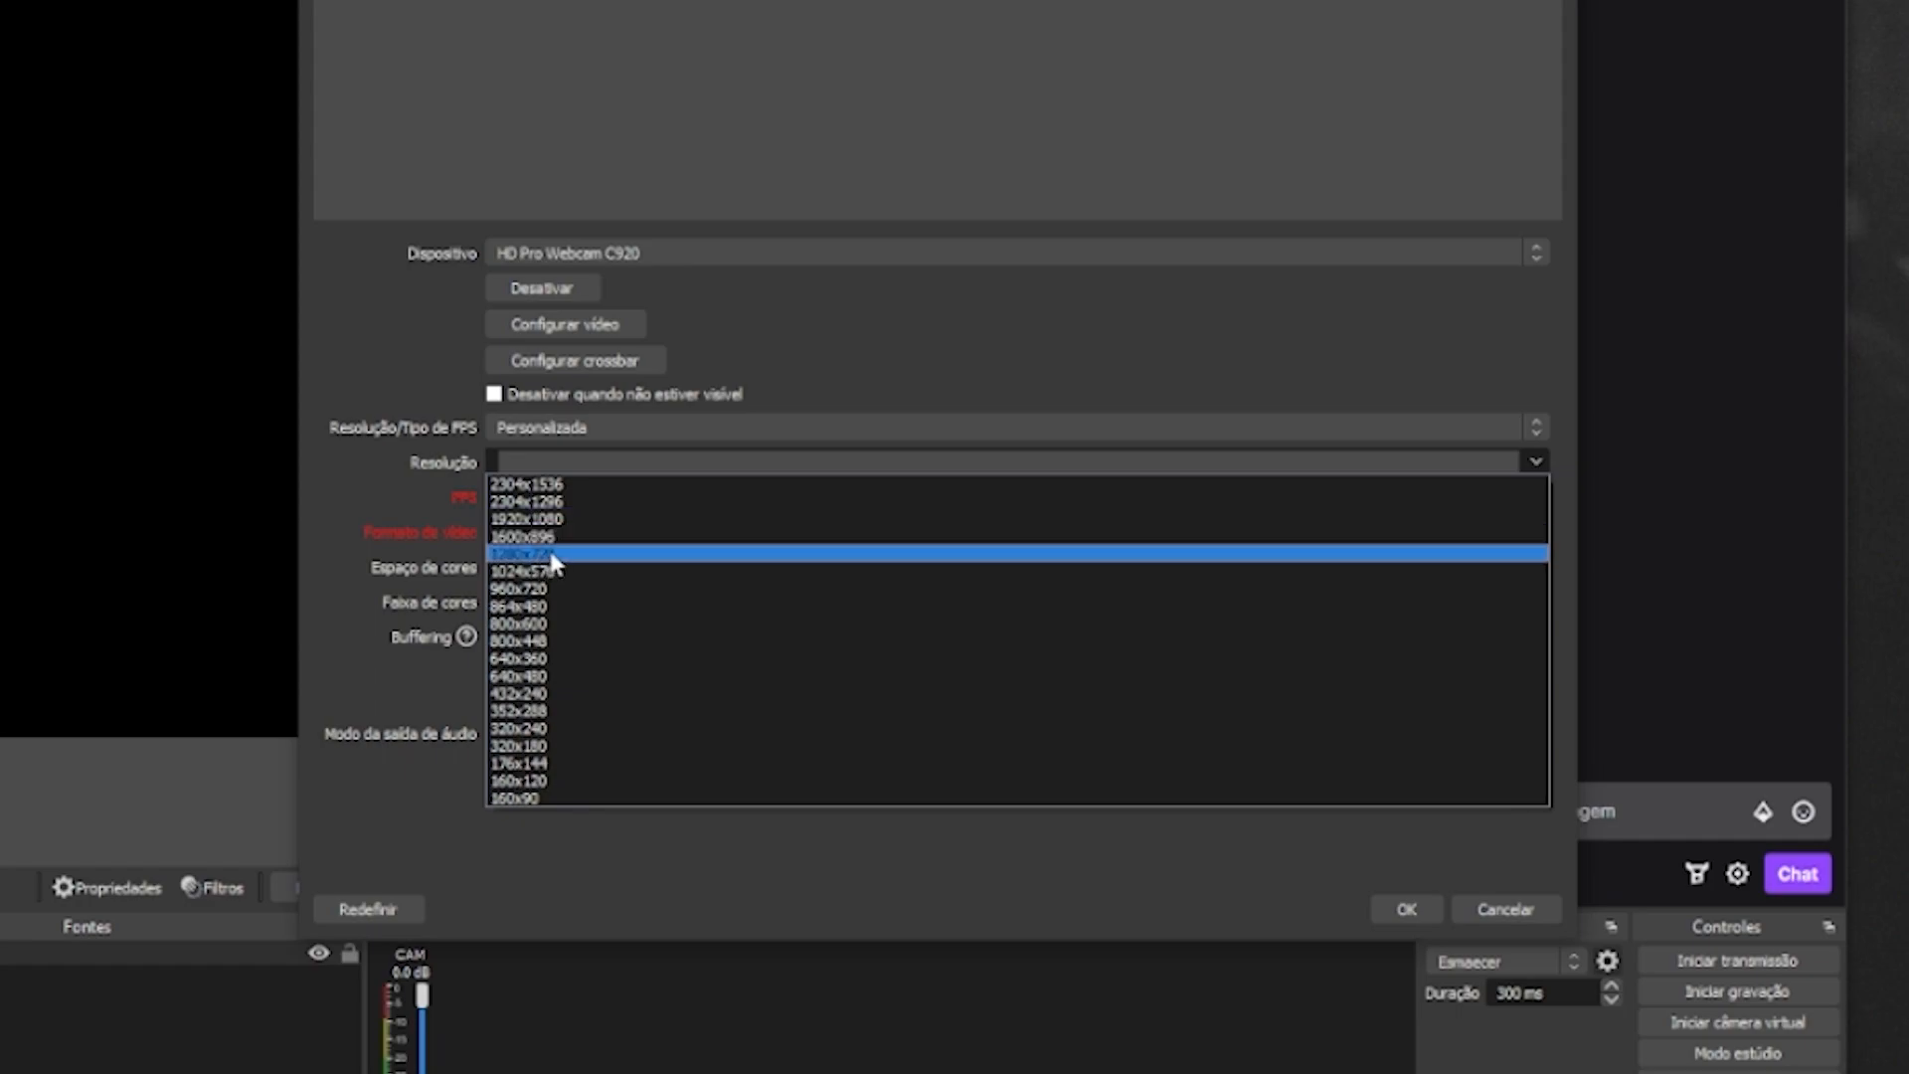
{"action": "left_click", "coordinate": [606, 520]}
Set the CAM source's FPS to 30 and accept its properties
{"action": "left_click", "coordinate": [964, 524]}
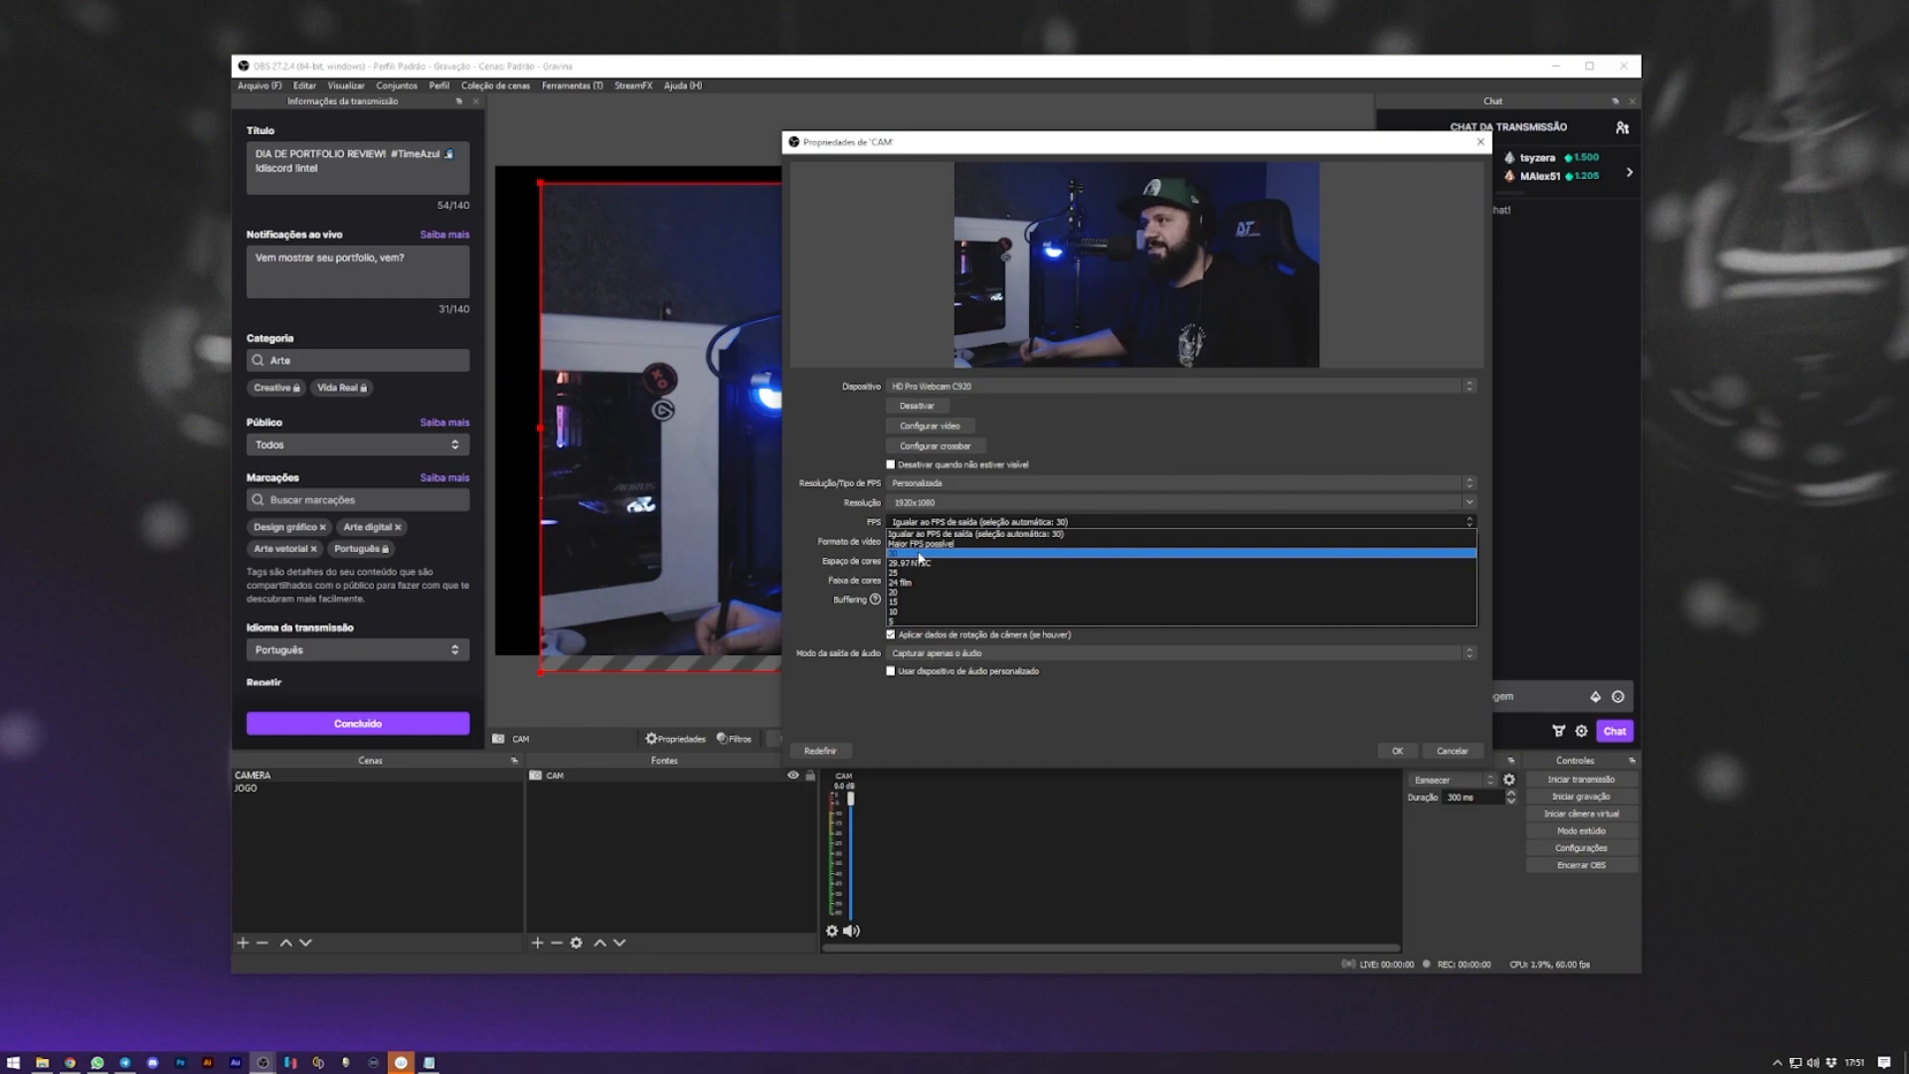
{"action": "left_click", "coordinate": [919, 553]}
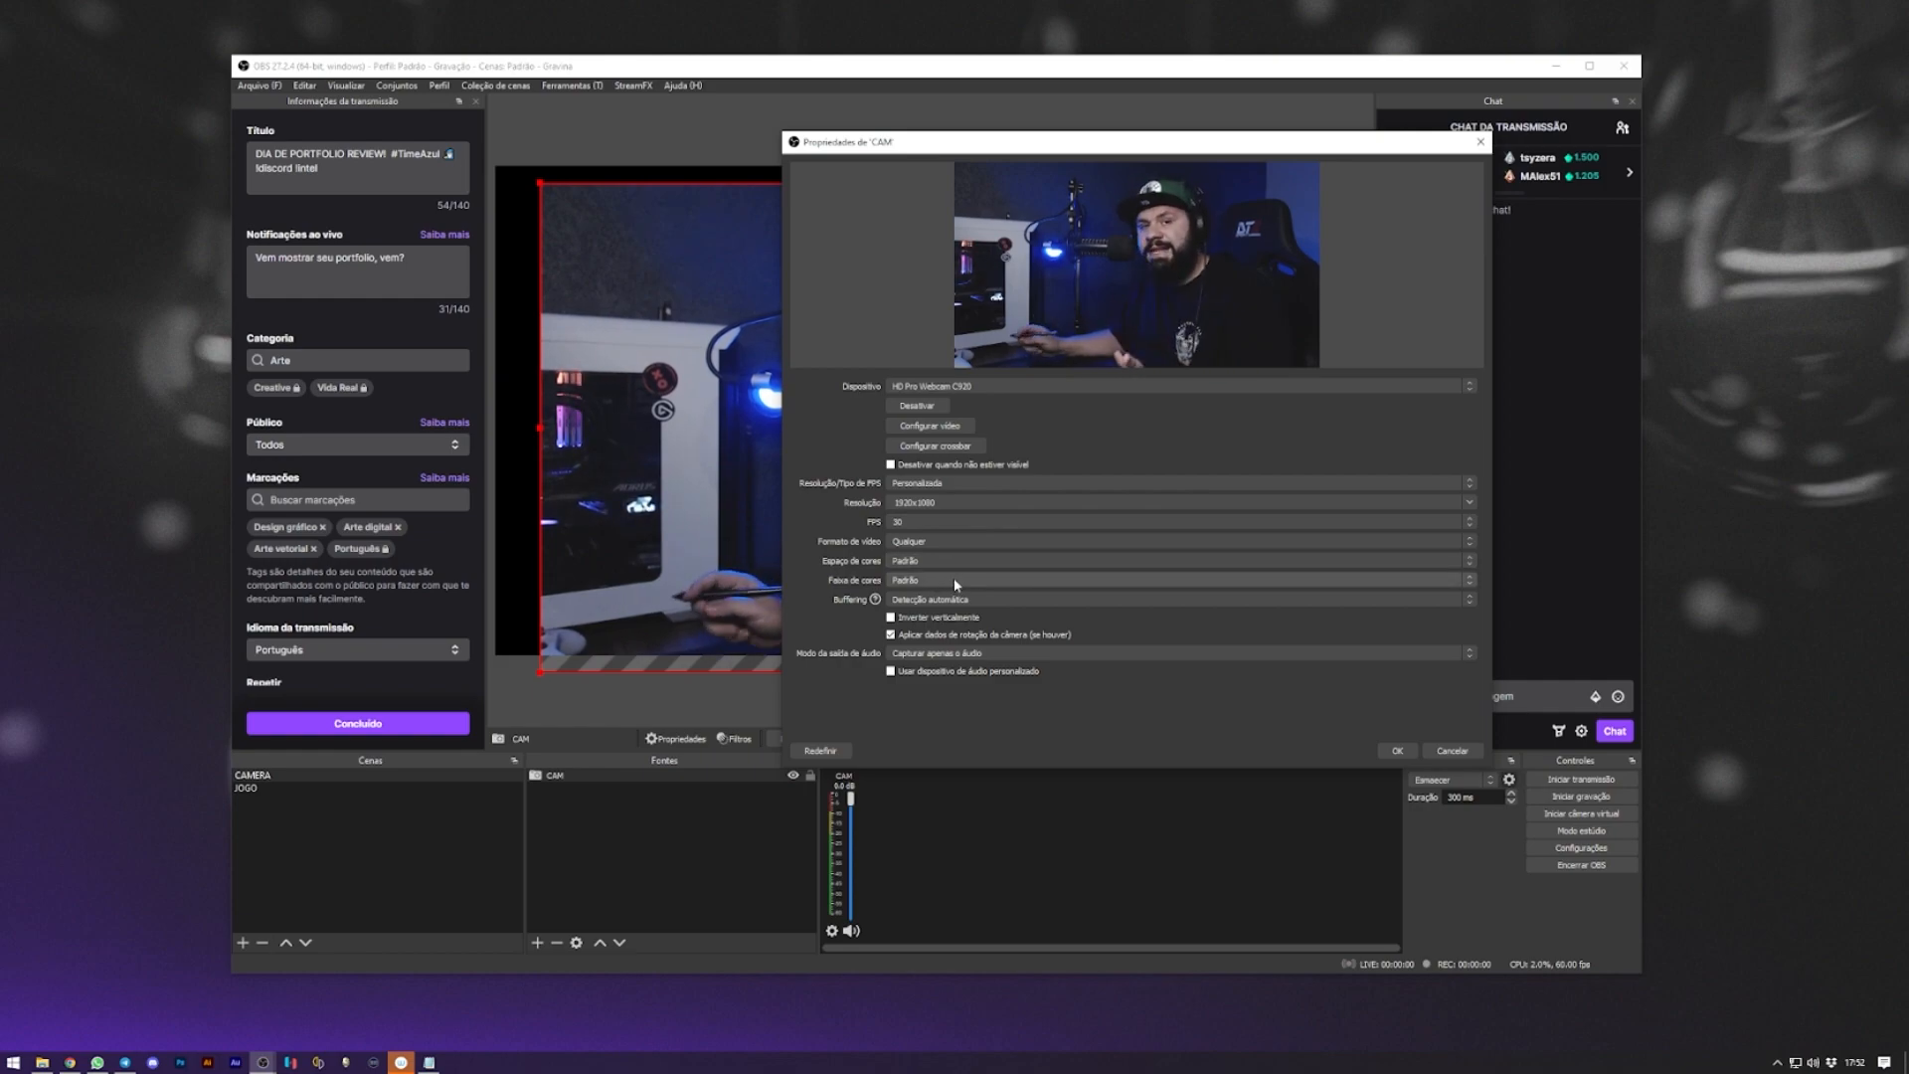
{"action": "left_click", "coordinate": [1397, 750]}
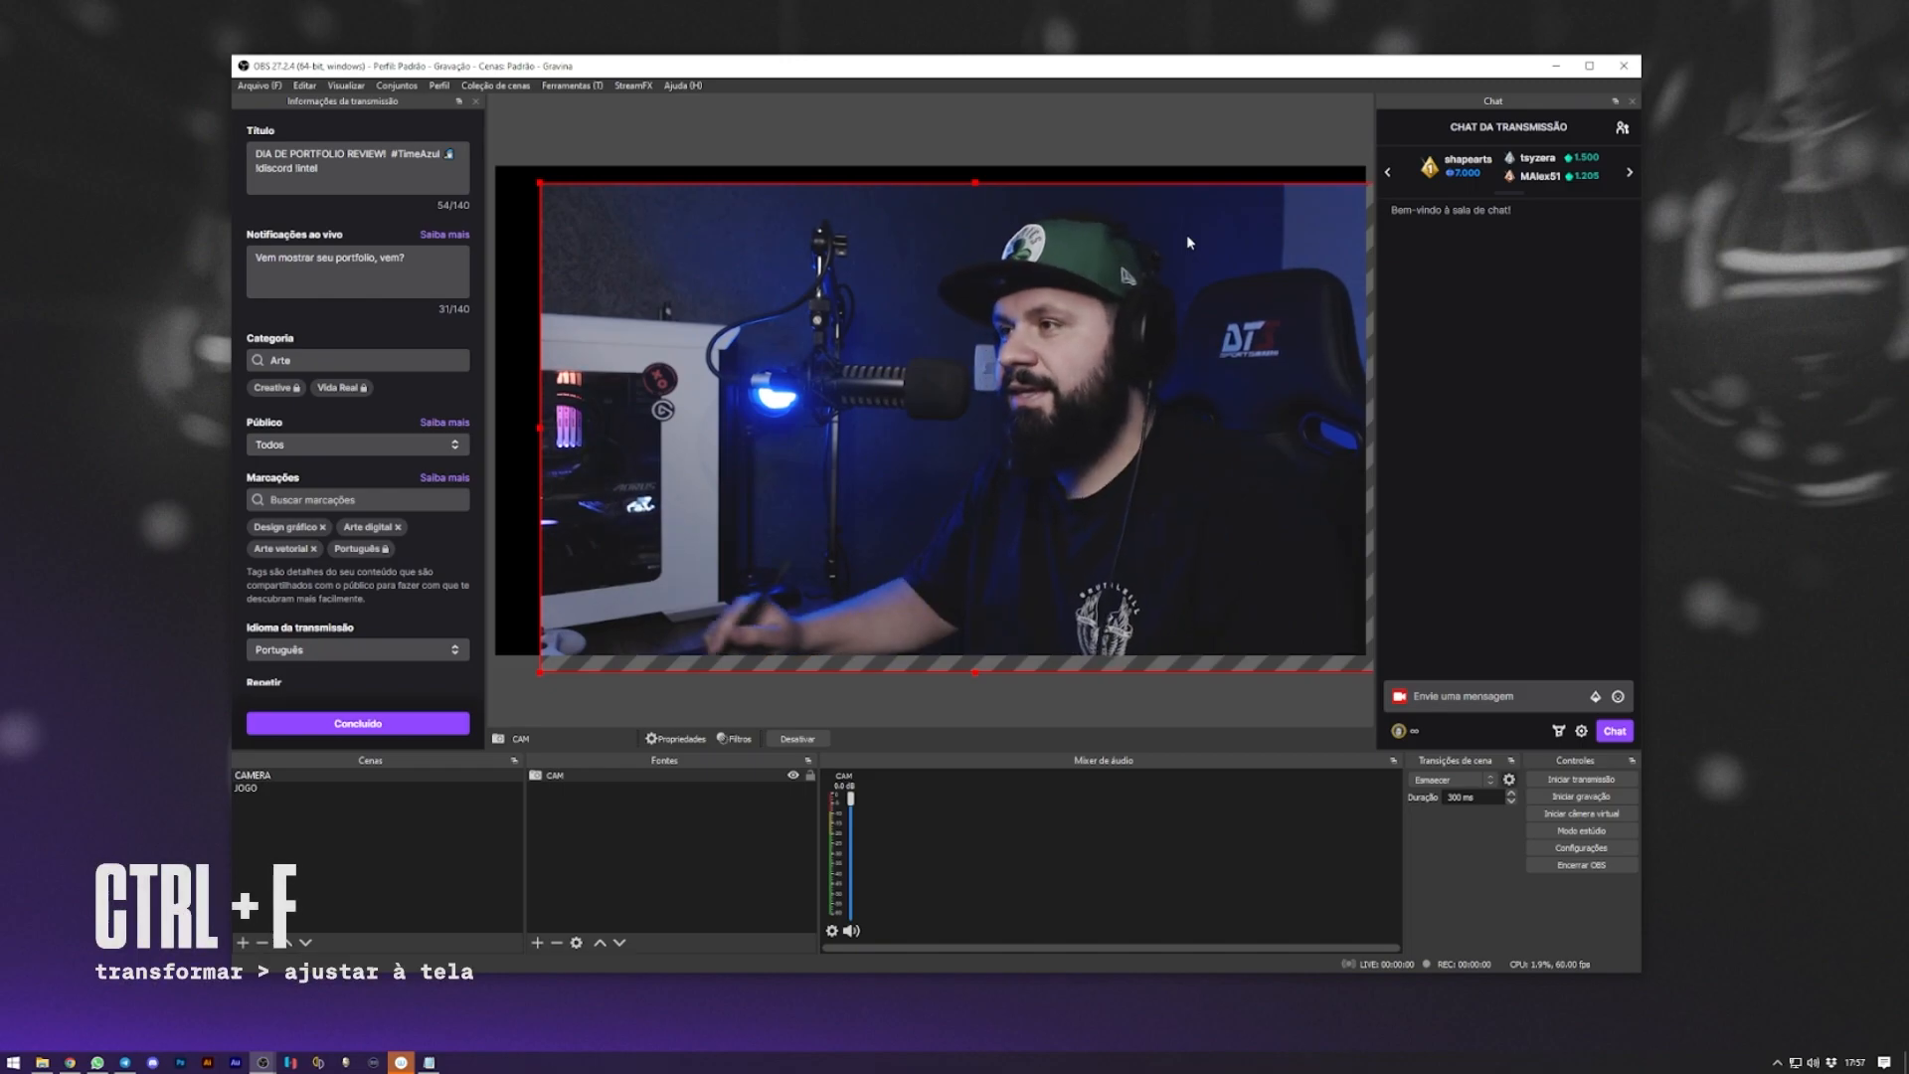
Fit the CAM source to the full canvas of the CAMERA scene
{"action": "right_click", "coordinate": [919, 419]}
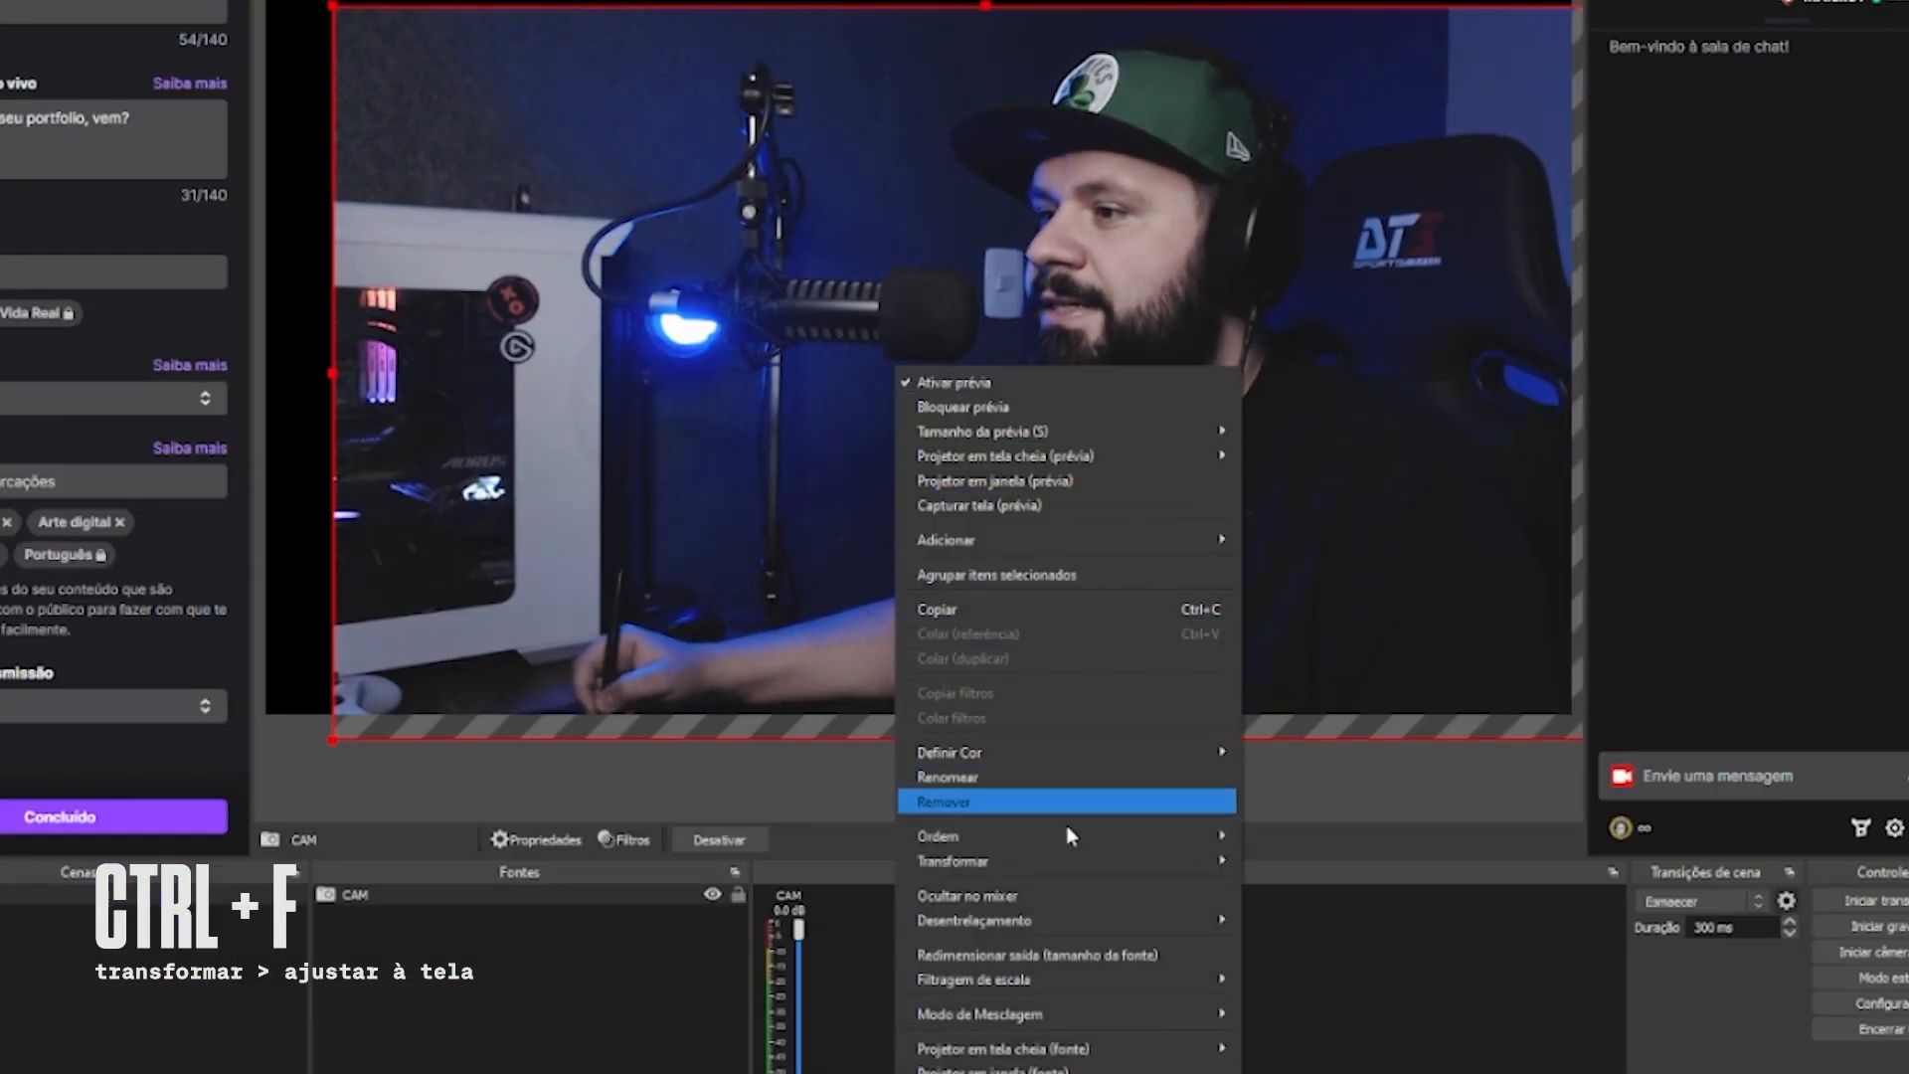
{"action": "mouse_move", "coordinate": [1069, 861]}
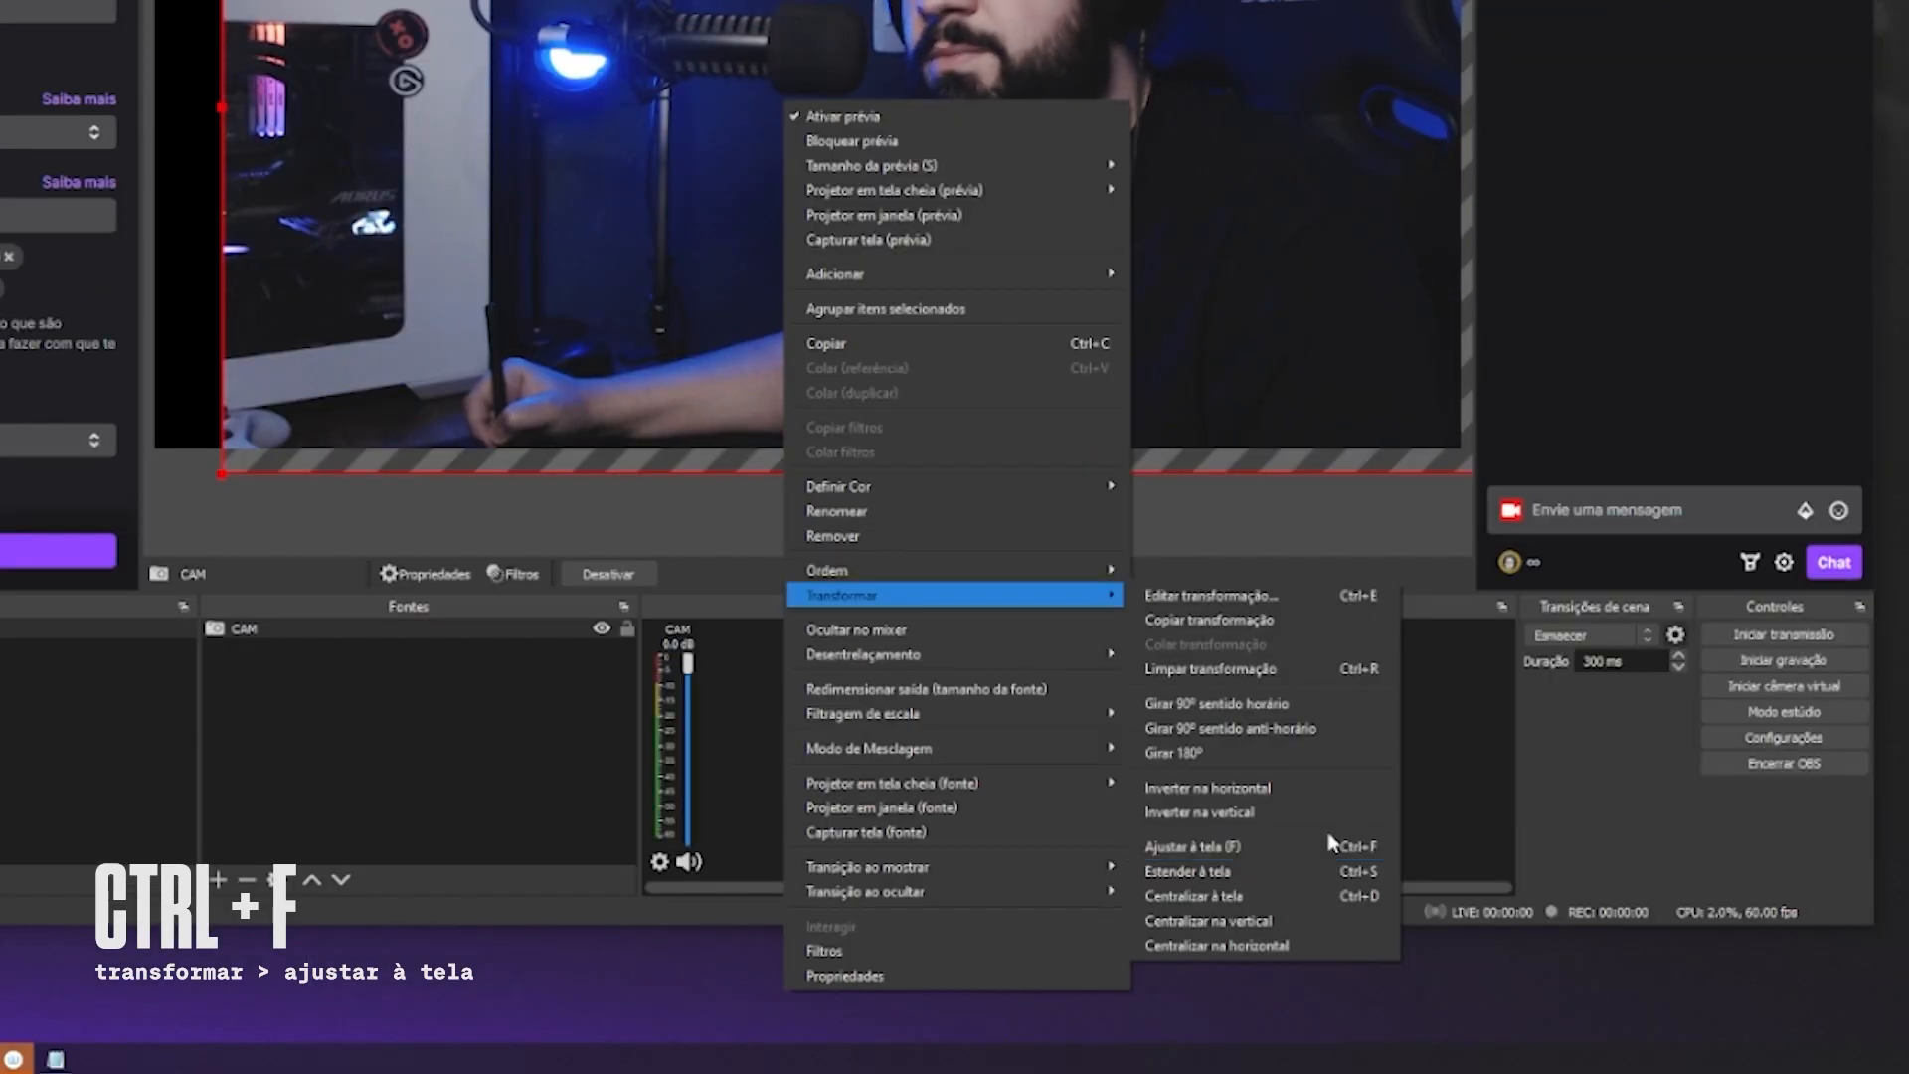
{"action": "left_click", "coordinate": [1335, 846]}
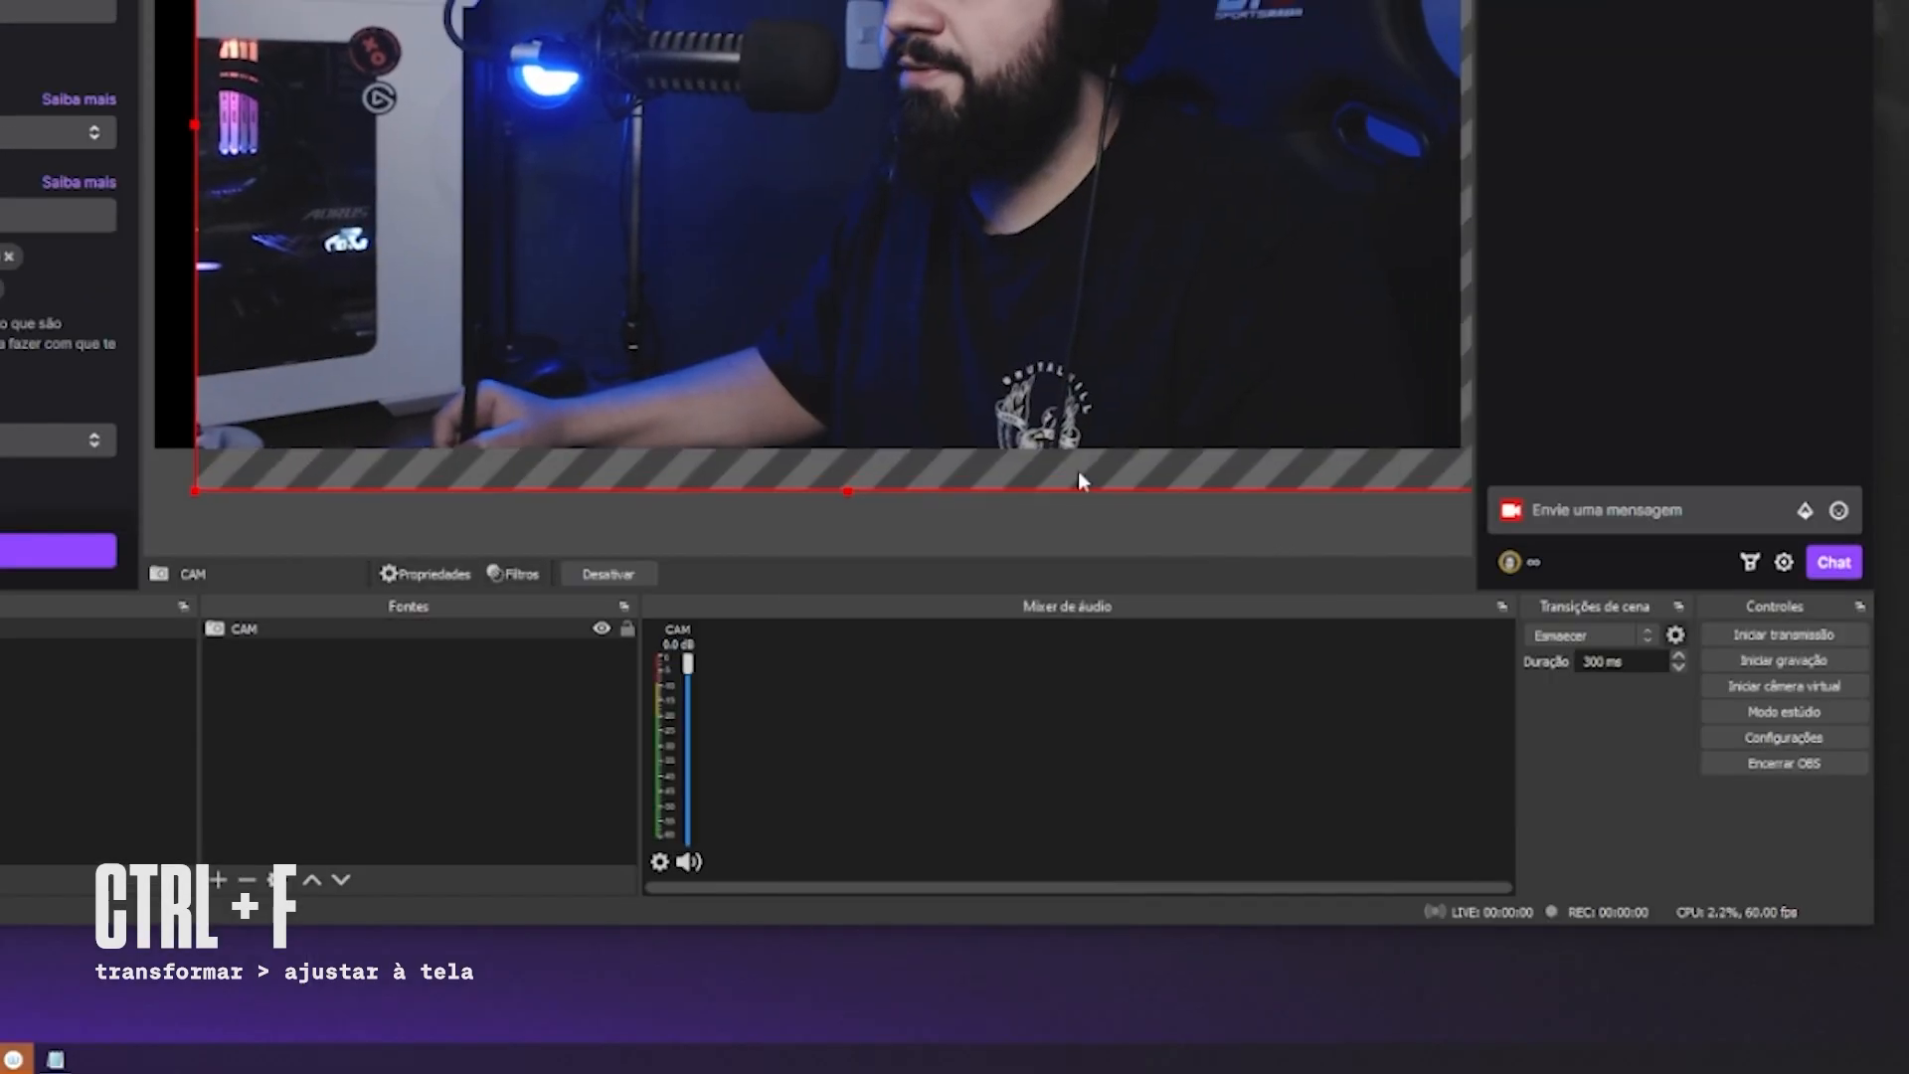
{"action": "key", "text": "ctrl+f"}
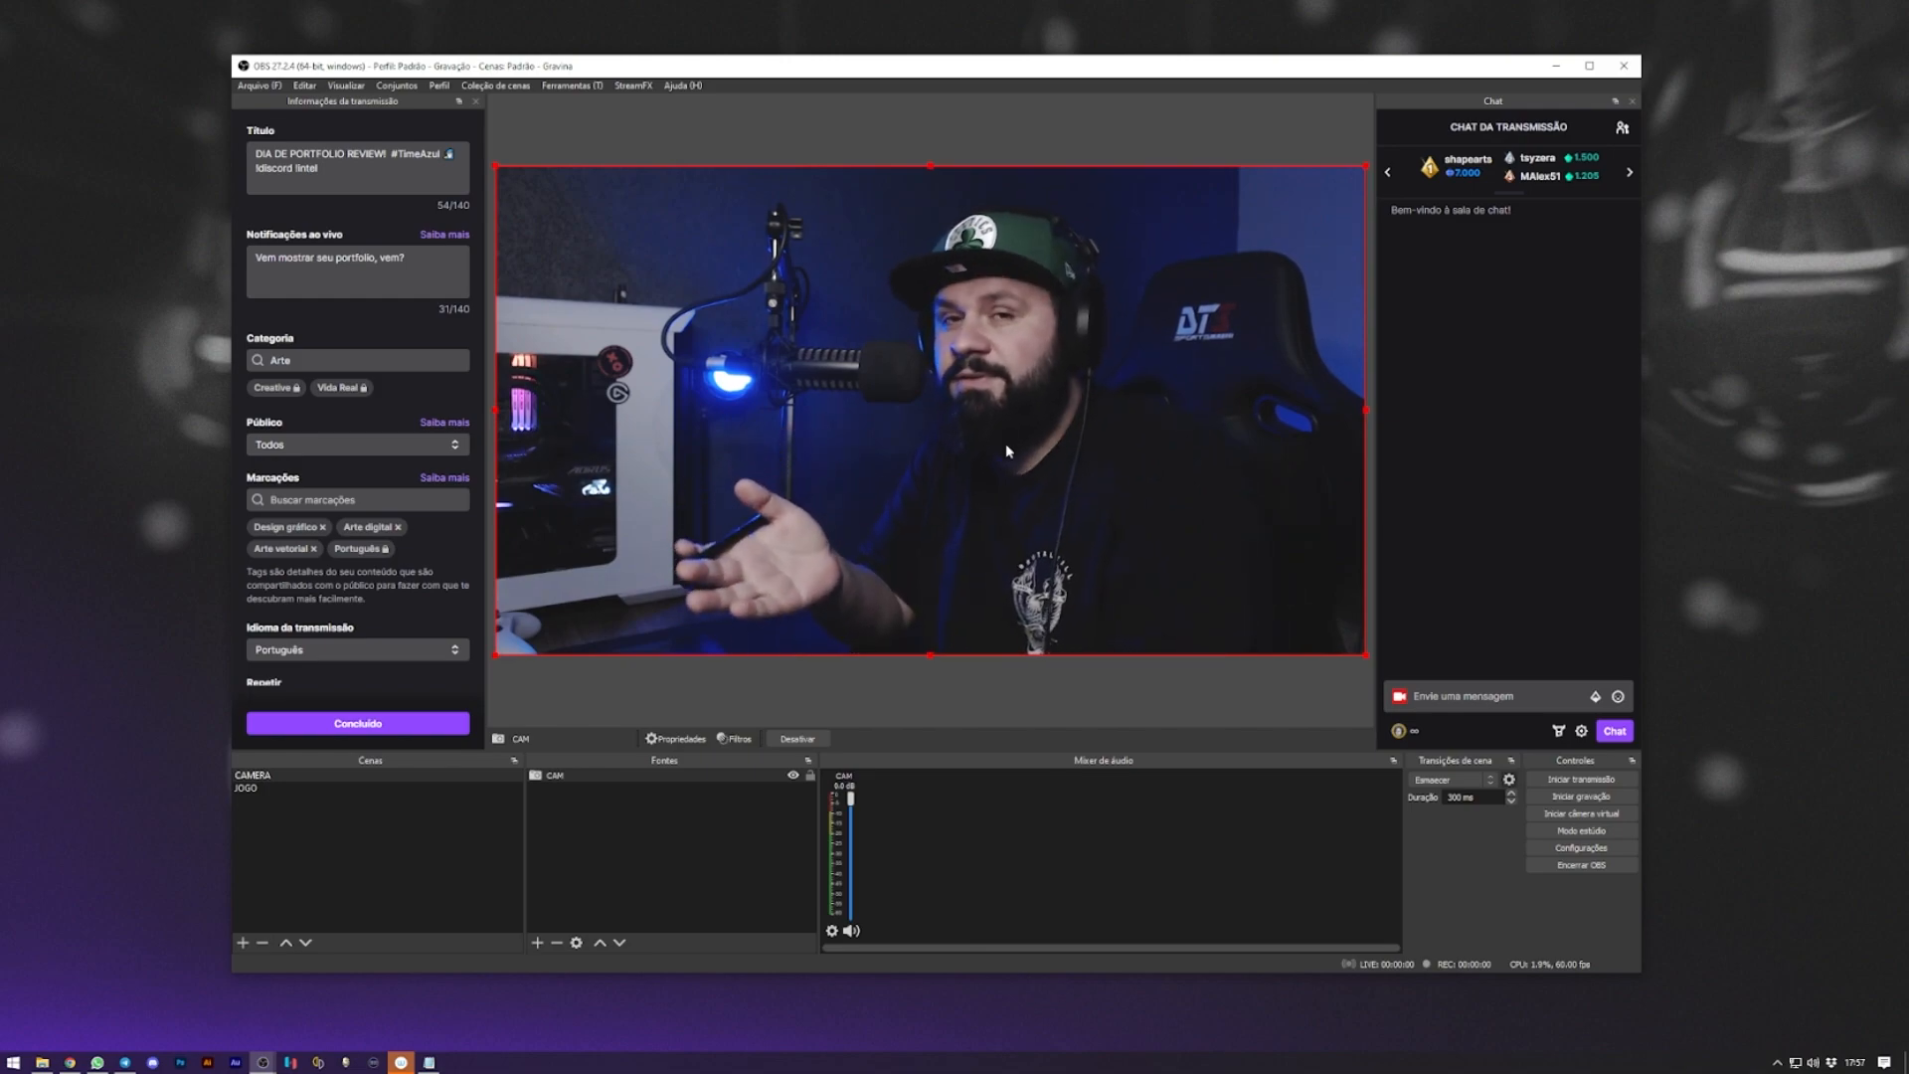
Copy the CAM source from the CAMERA scene into the JOGO scene
{"action": "left_click", "coordinate": [762, 548]}
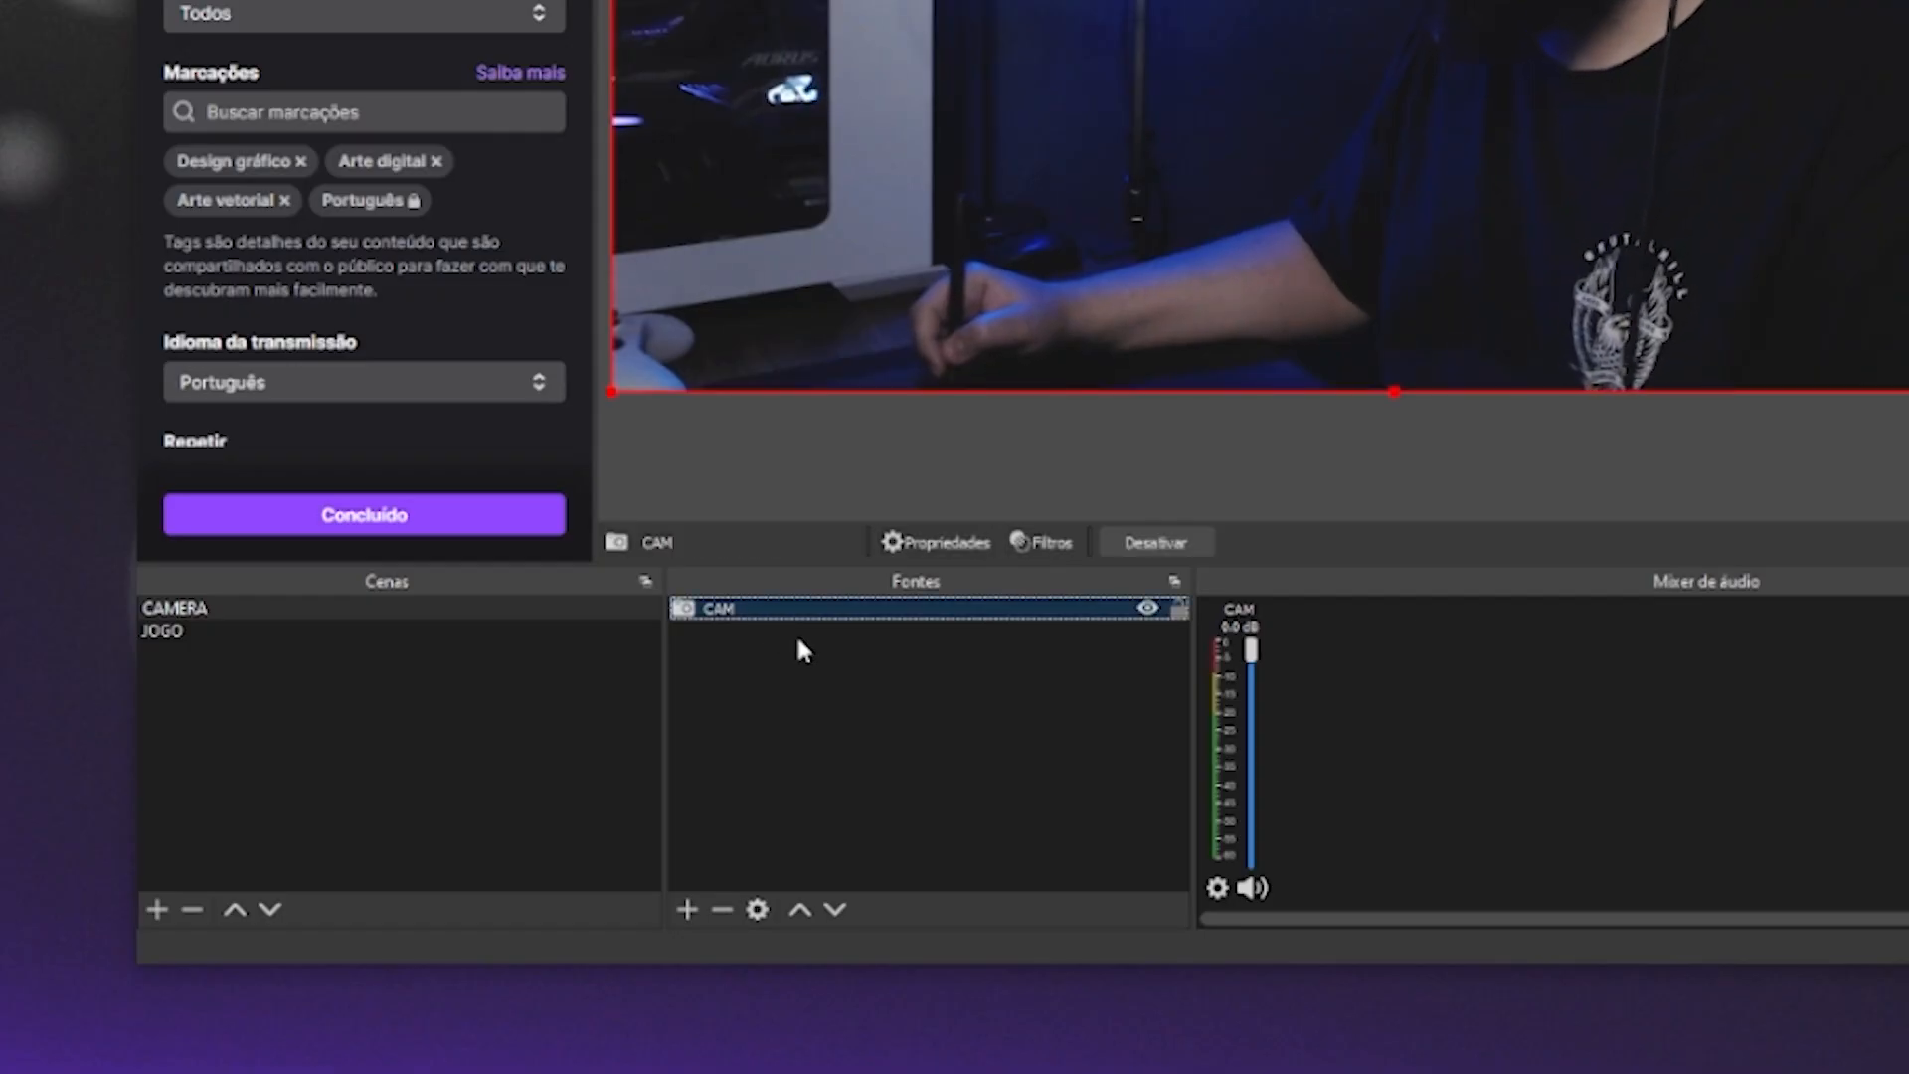
{"action": "left_click", "coordinate": [184, 633]}
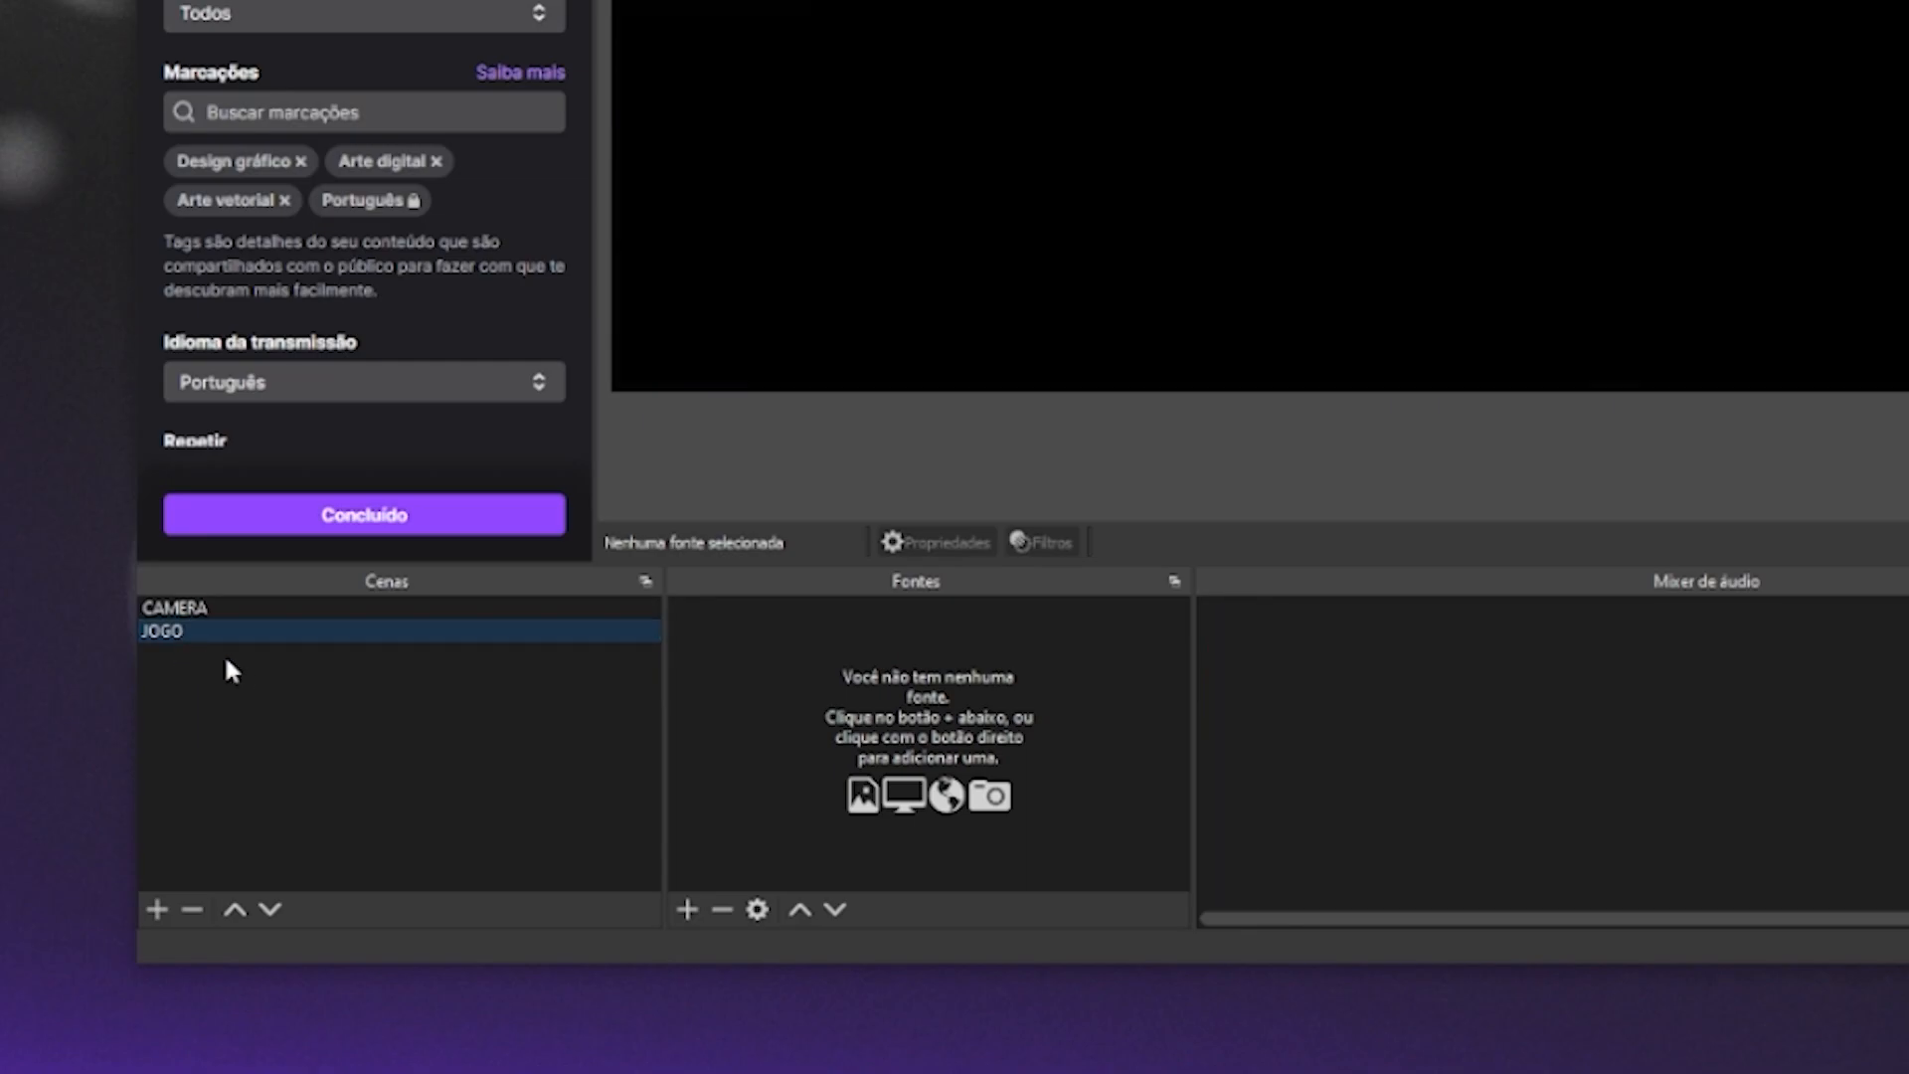
{"action": "key", "text": "ctrl+v"}
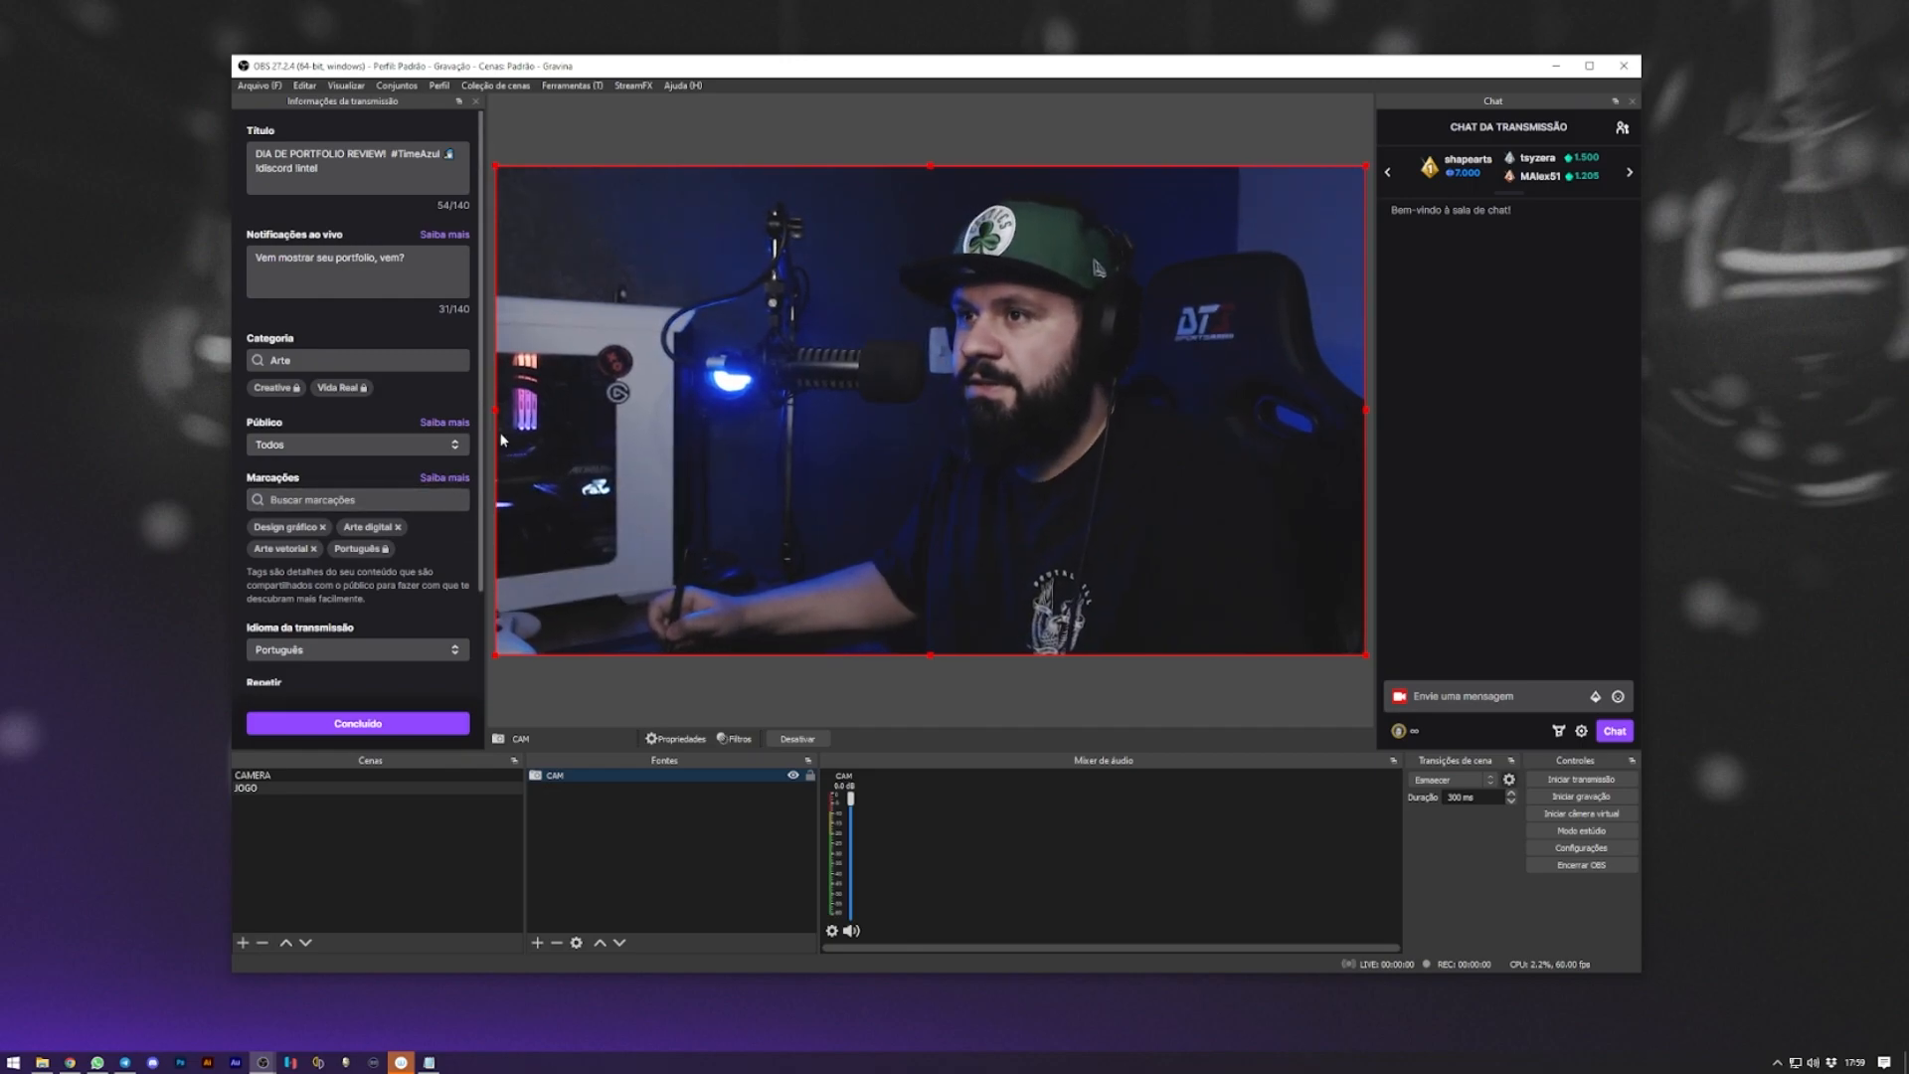
Narrow the JOGO scene's webcam image from its left side and reset its transform
{"action": "left_click_drag", "start_coordinate": [495, 411], "coordinate": [690, 411]}
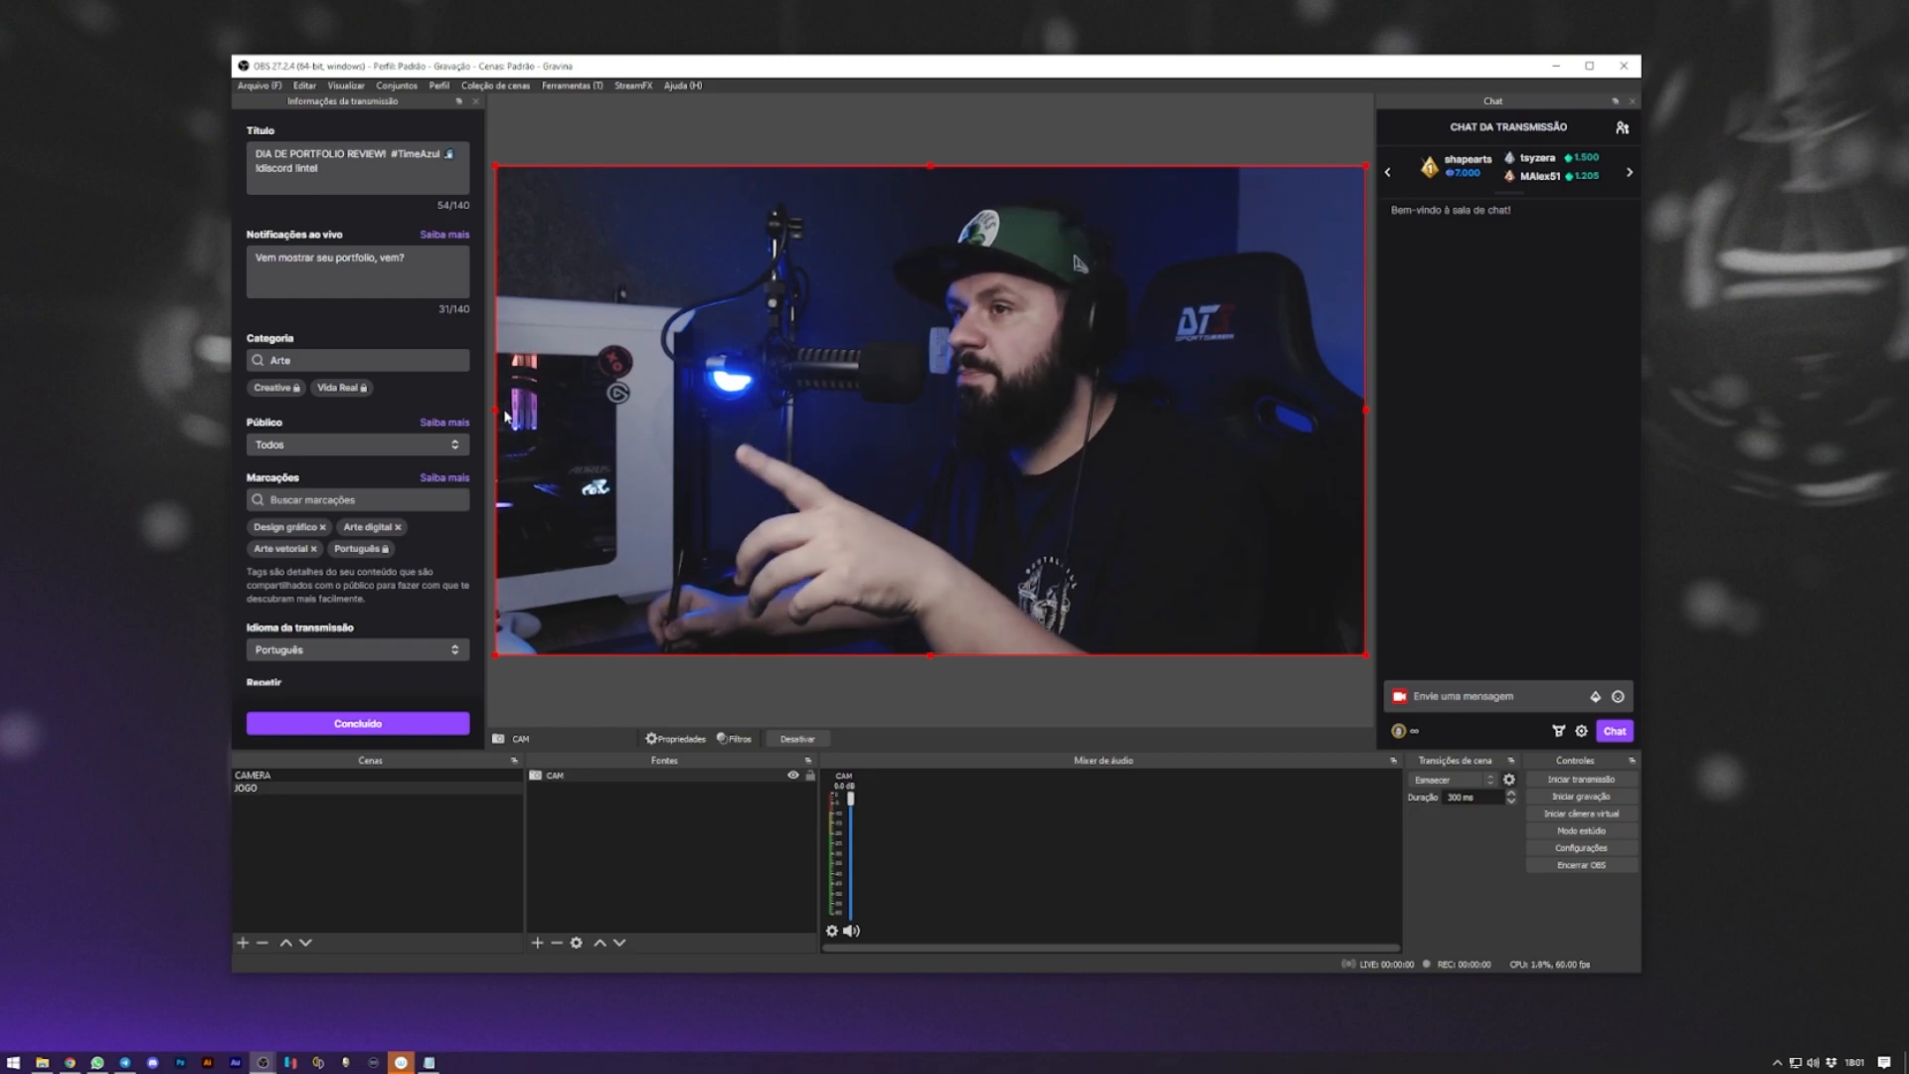
{"action": "left_click_drag", "start_coordinate": [496, 408], "coordinate": [861, 524]}
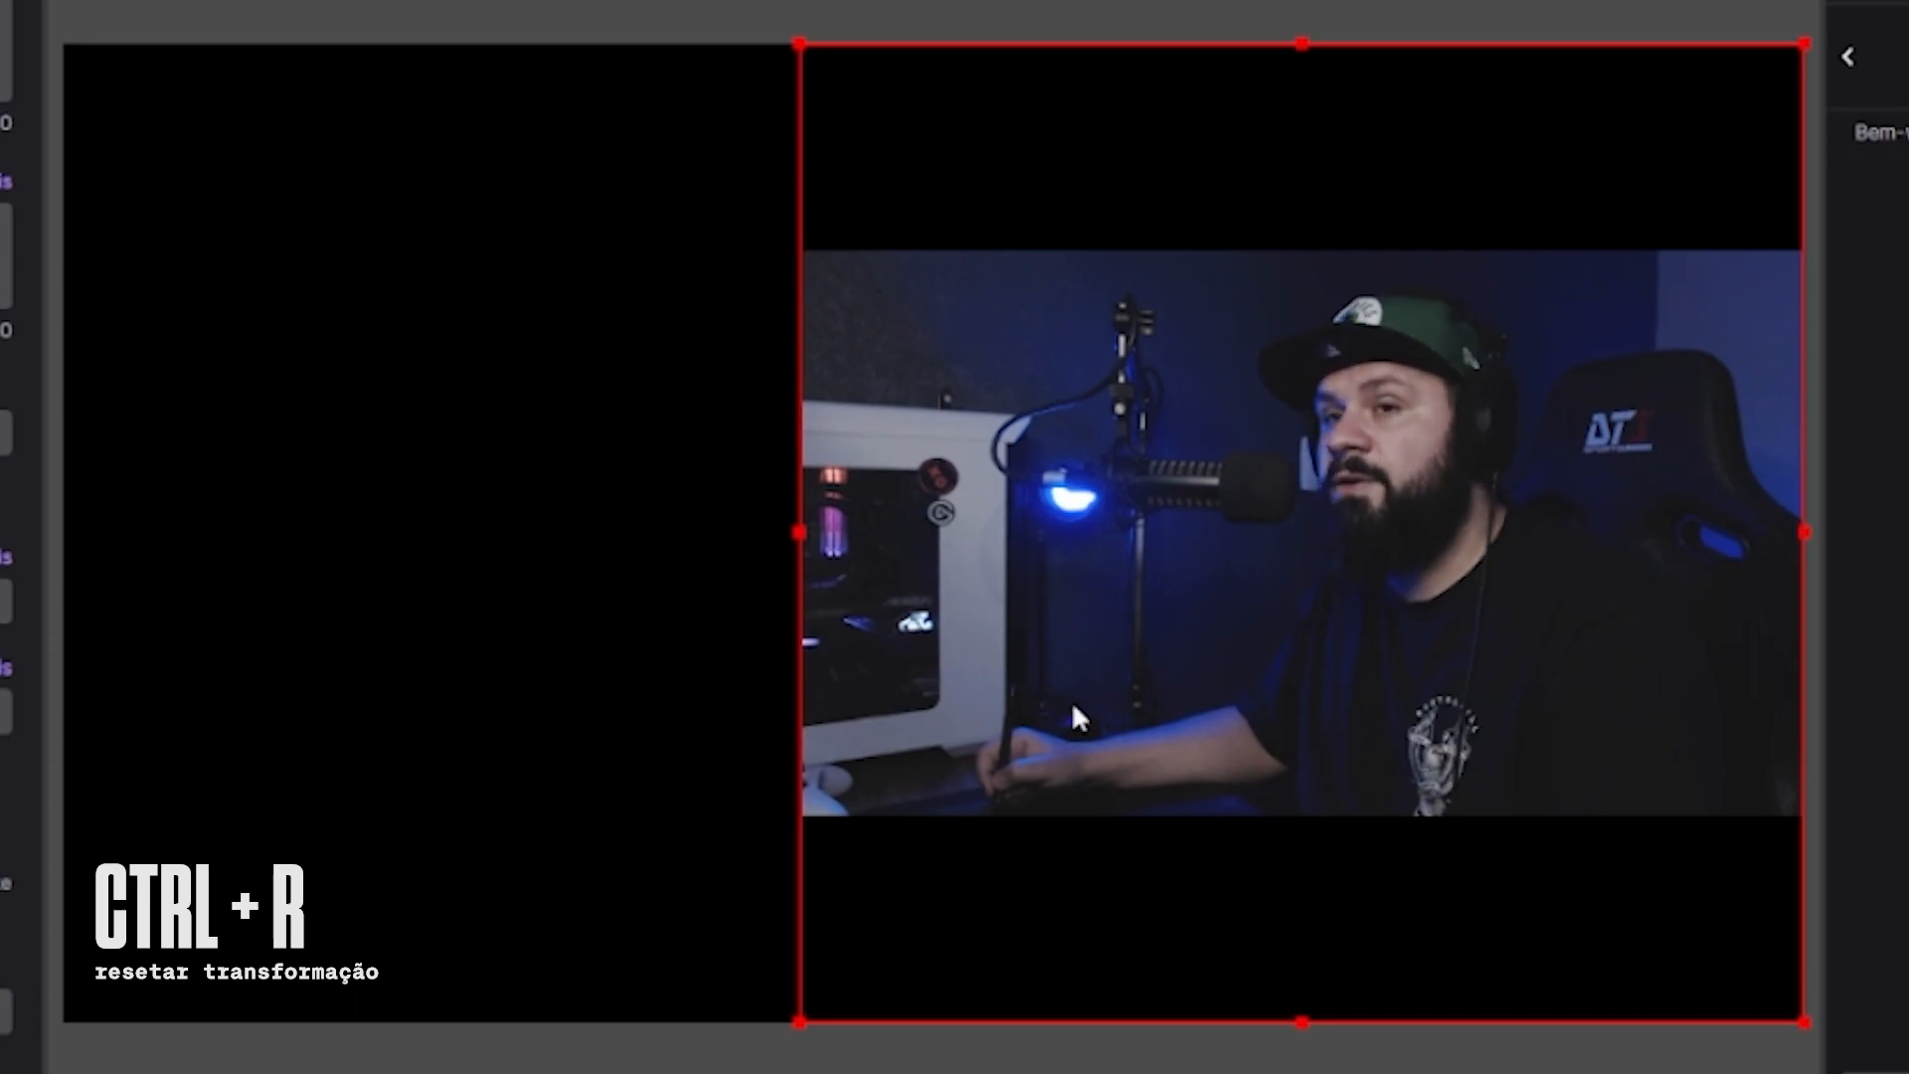
{"action": "key", "text": "ctrl+r"}
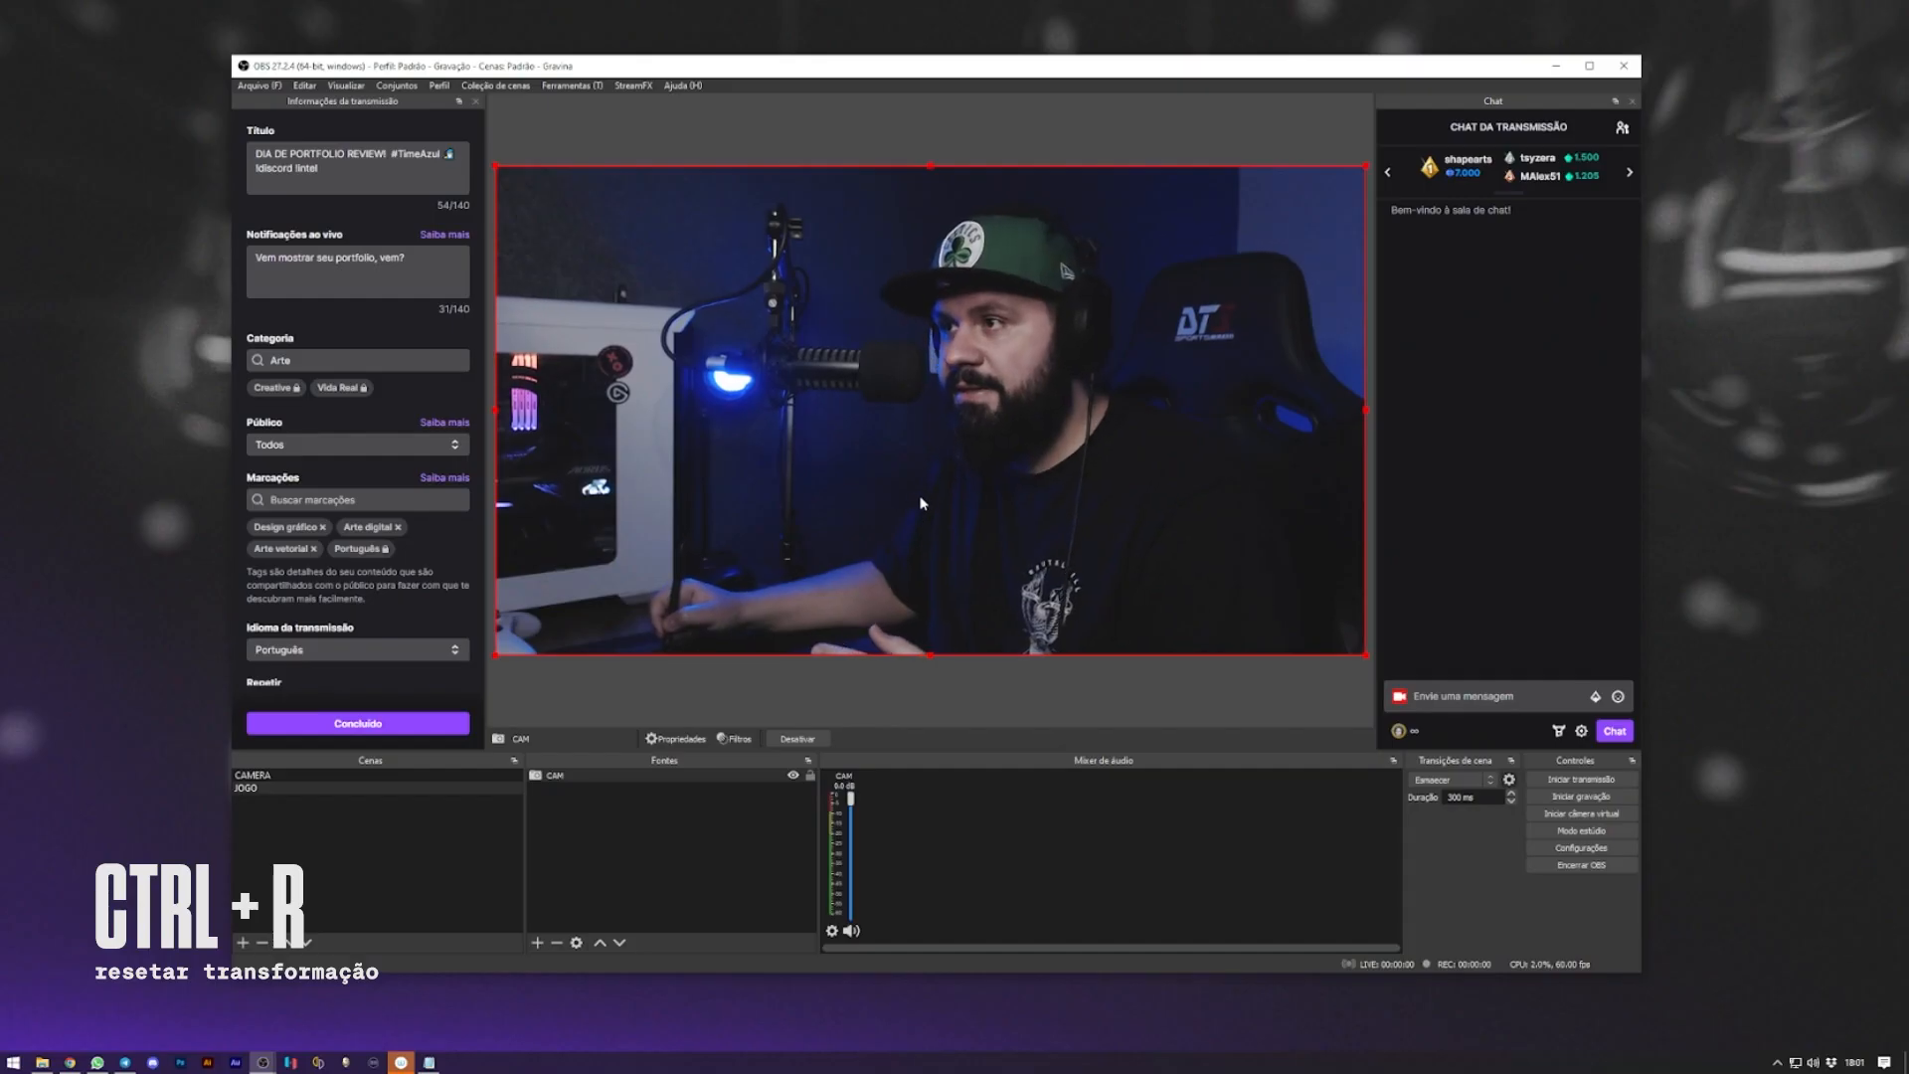
Shrink the webcam image into the lower-right corner of the JOGO canvas and compare it with the CAMERA scene
{"action": "left_click_drag", "start_coordinate": [494, 162], "coordinate": [1130, 518]}
{"action": "left_click_drag", "start_coordinate": [1275, 597], "coordinate": [1067, 467]}
{"action": "left_click_drag", "start_coordinate": [1069, 550], "coordinate": [1227, 592]}
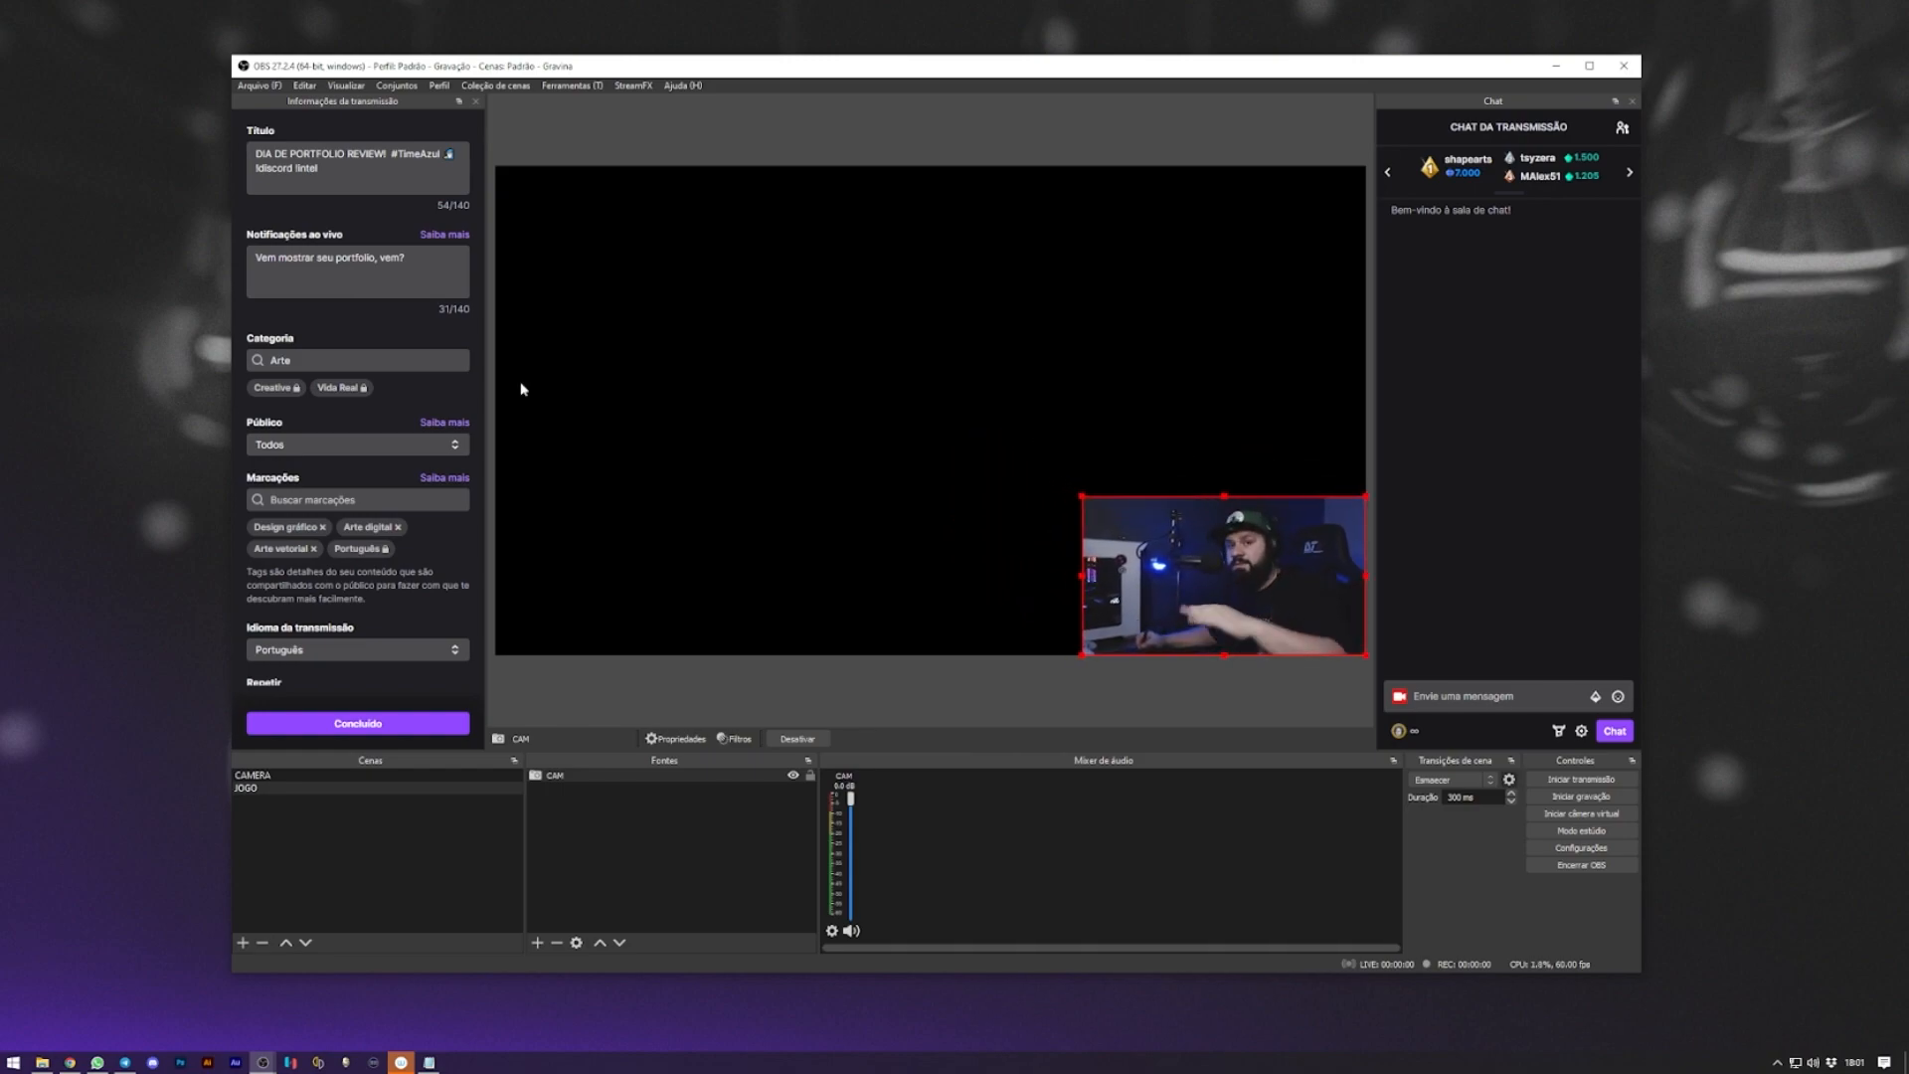
{"action": "left_click", "coordinate": [303, 776]}
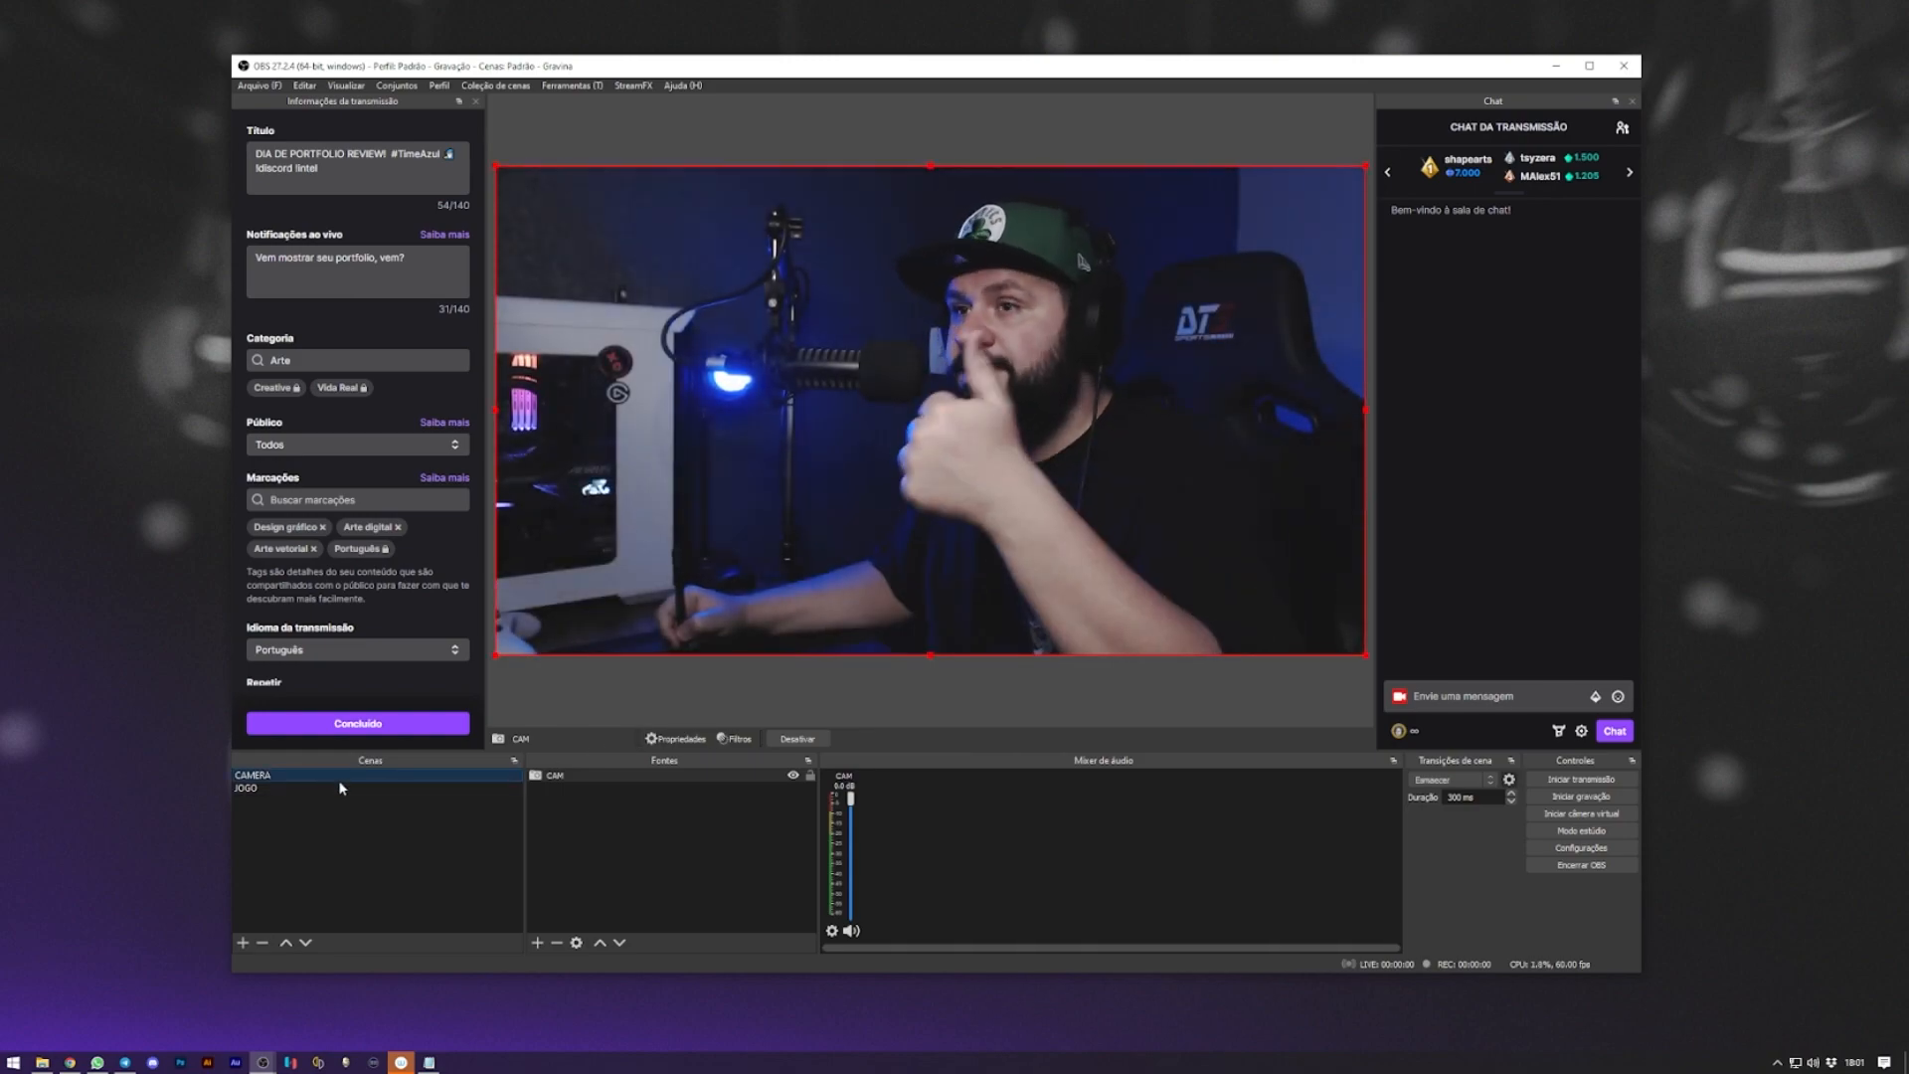
{"action": "left_click", "coordinate": [317, 790]}
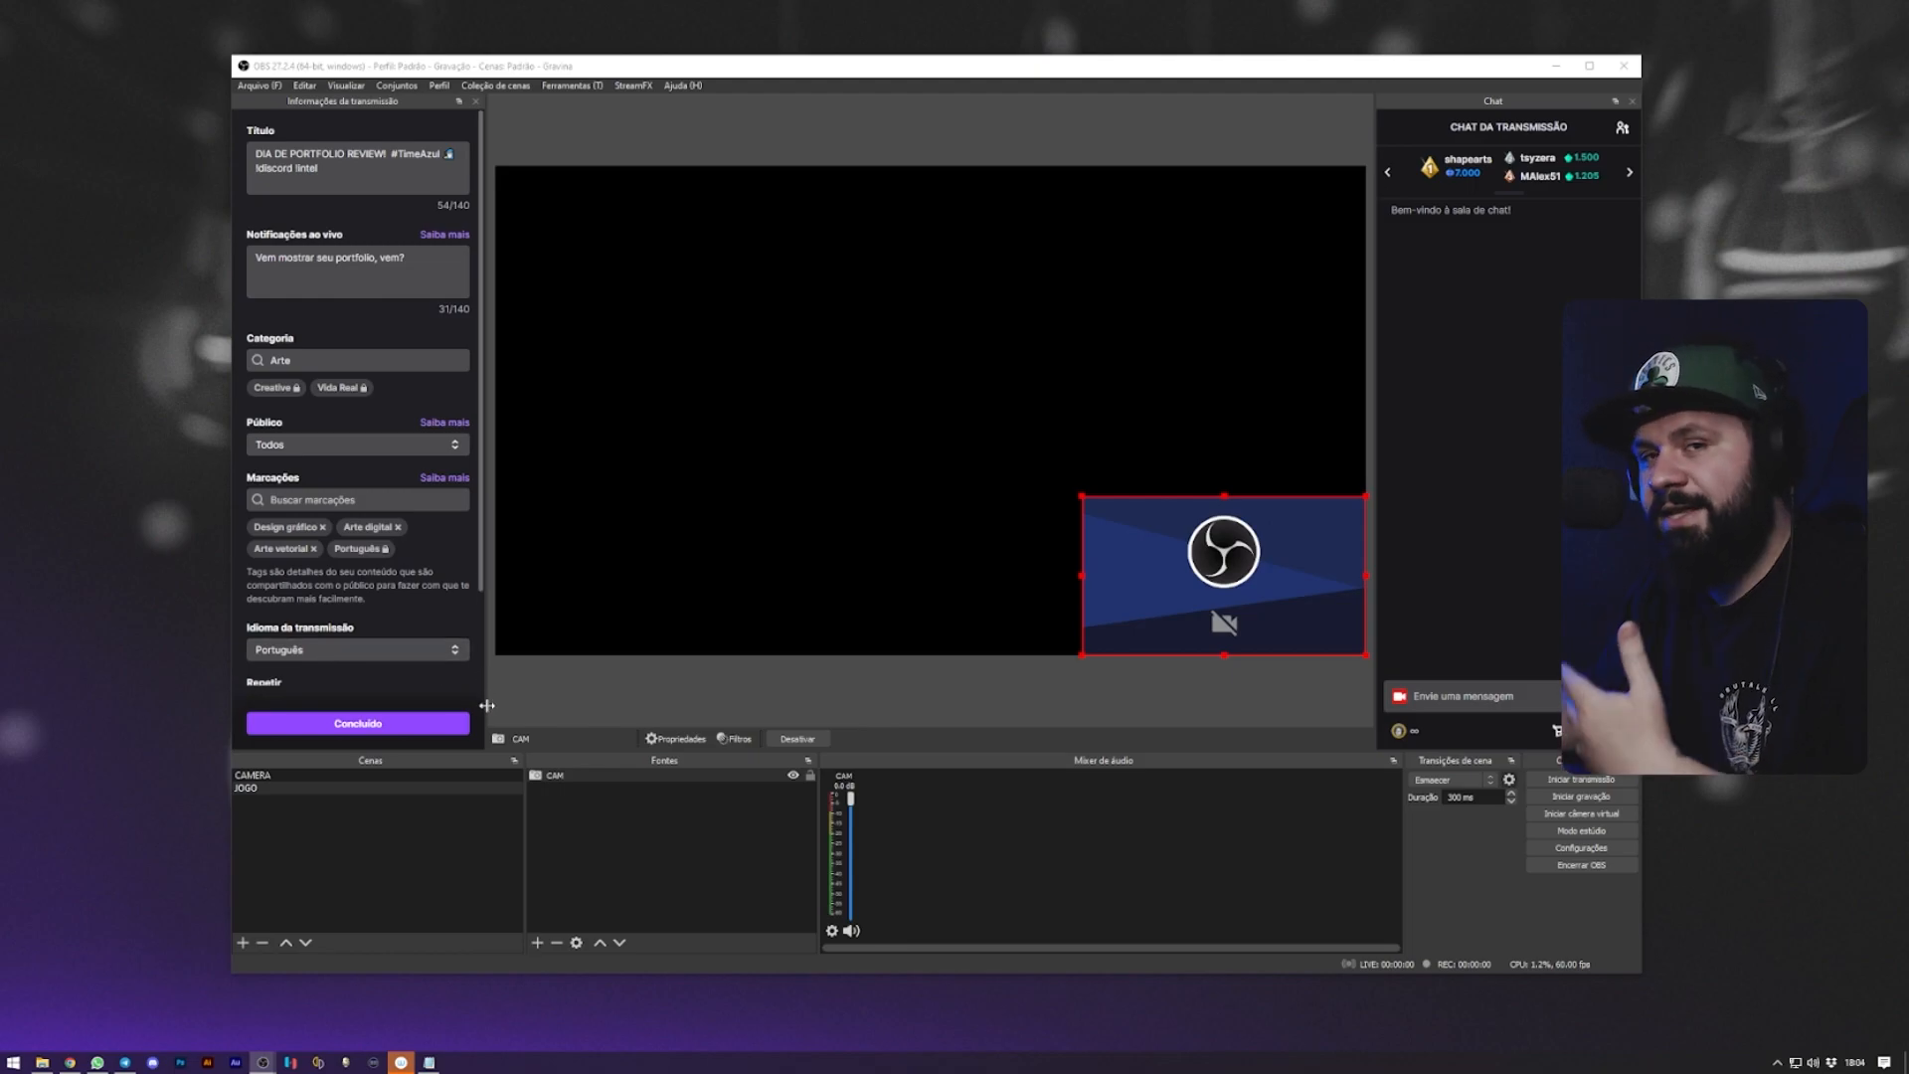
Add a game capture source (Captura de jogo) named RL to the JOGO scene
{"action": "left_click", "coordinate": [538, 835]}
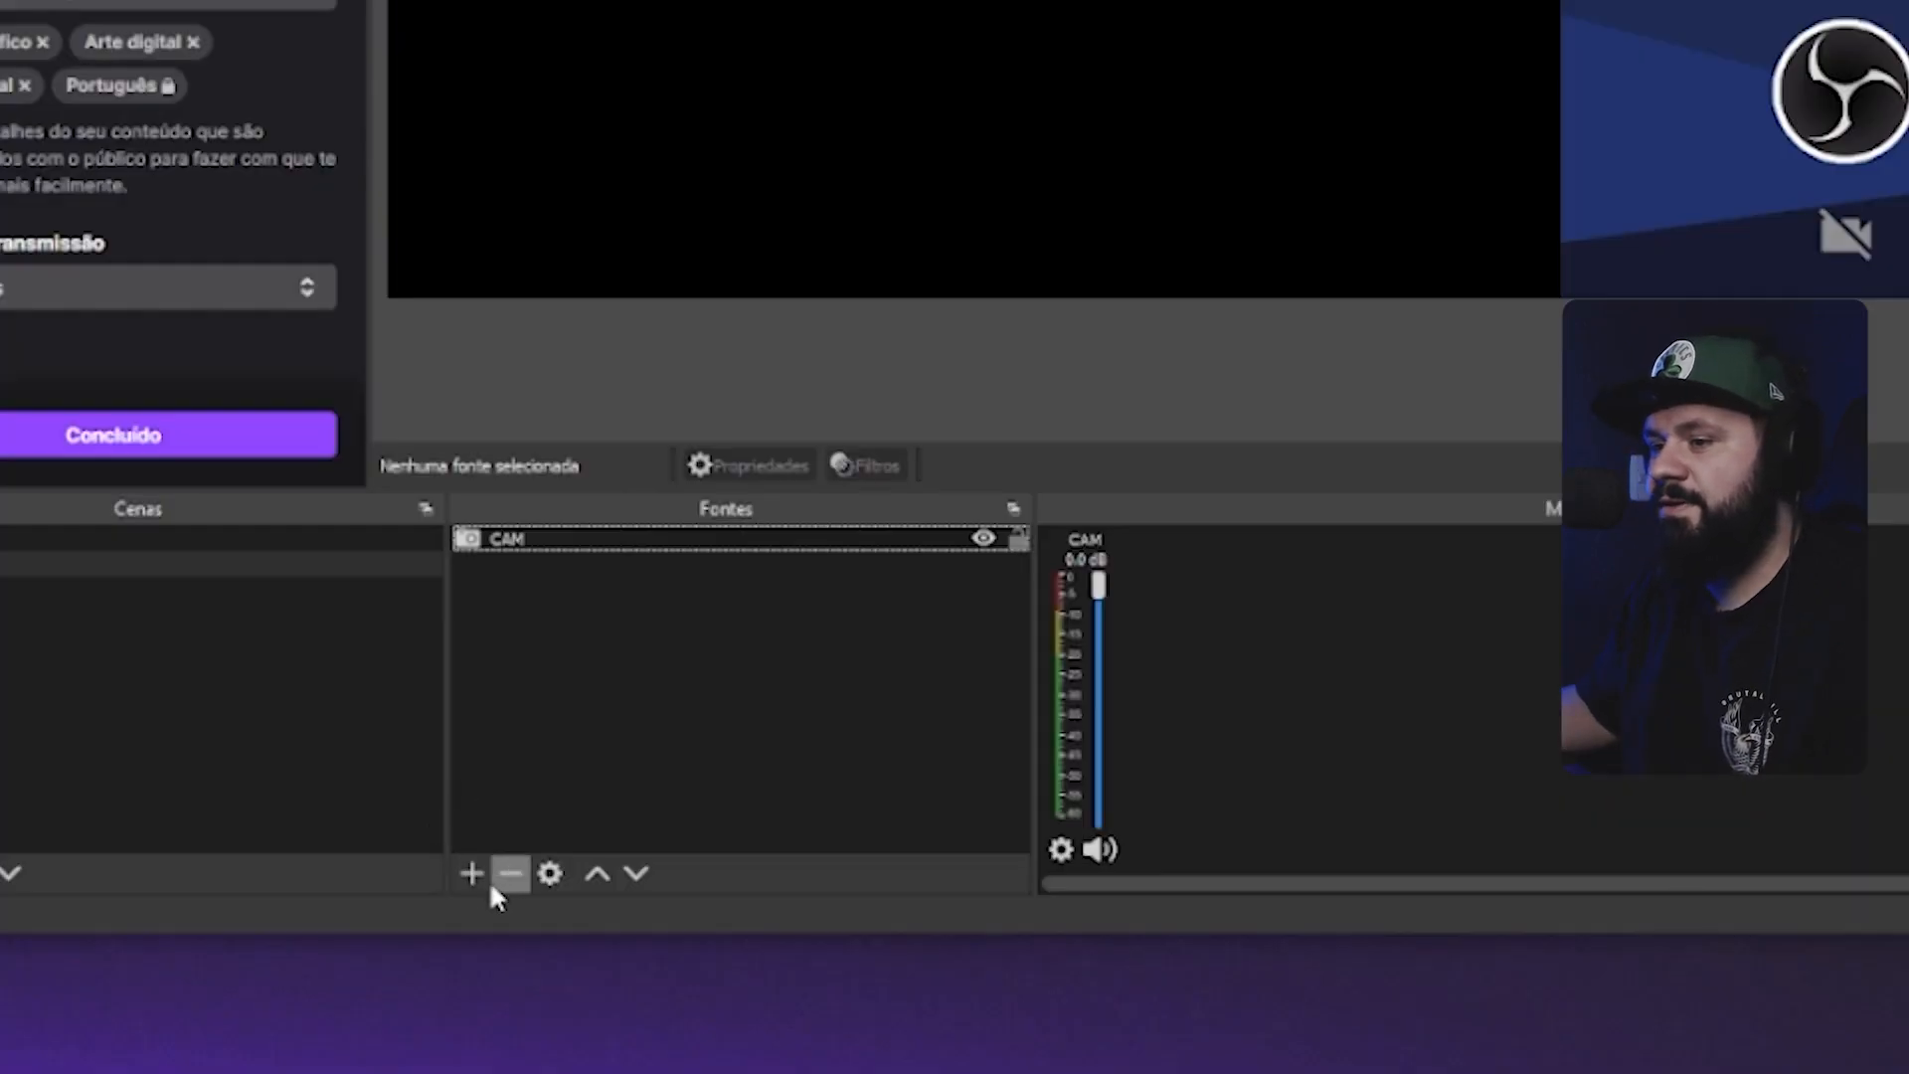
{"action": "left_click", "coordinate": [537, 942]}
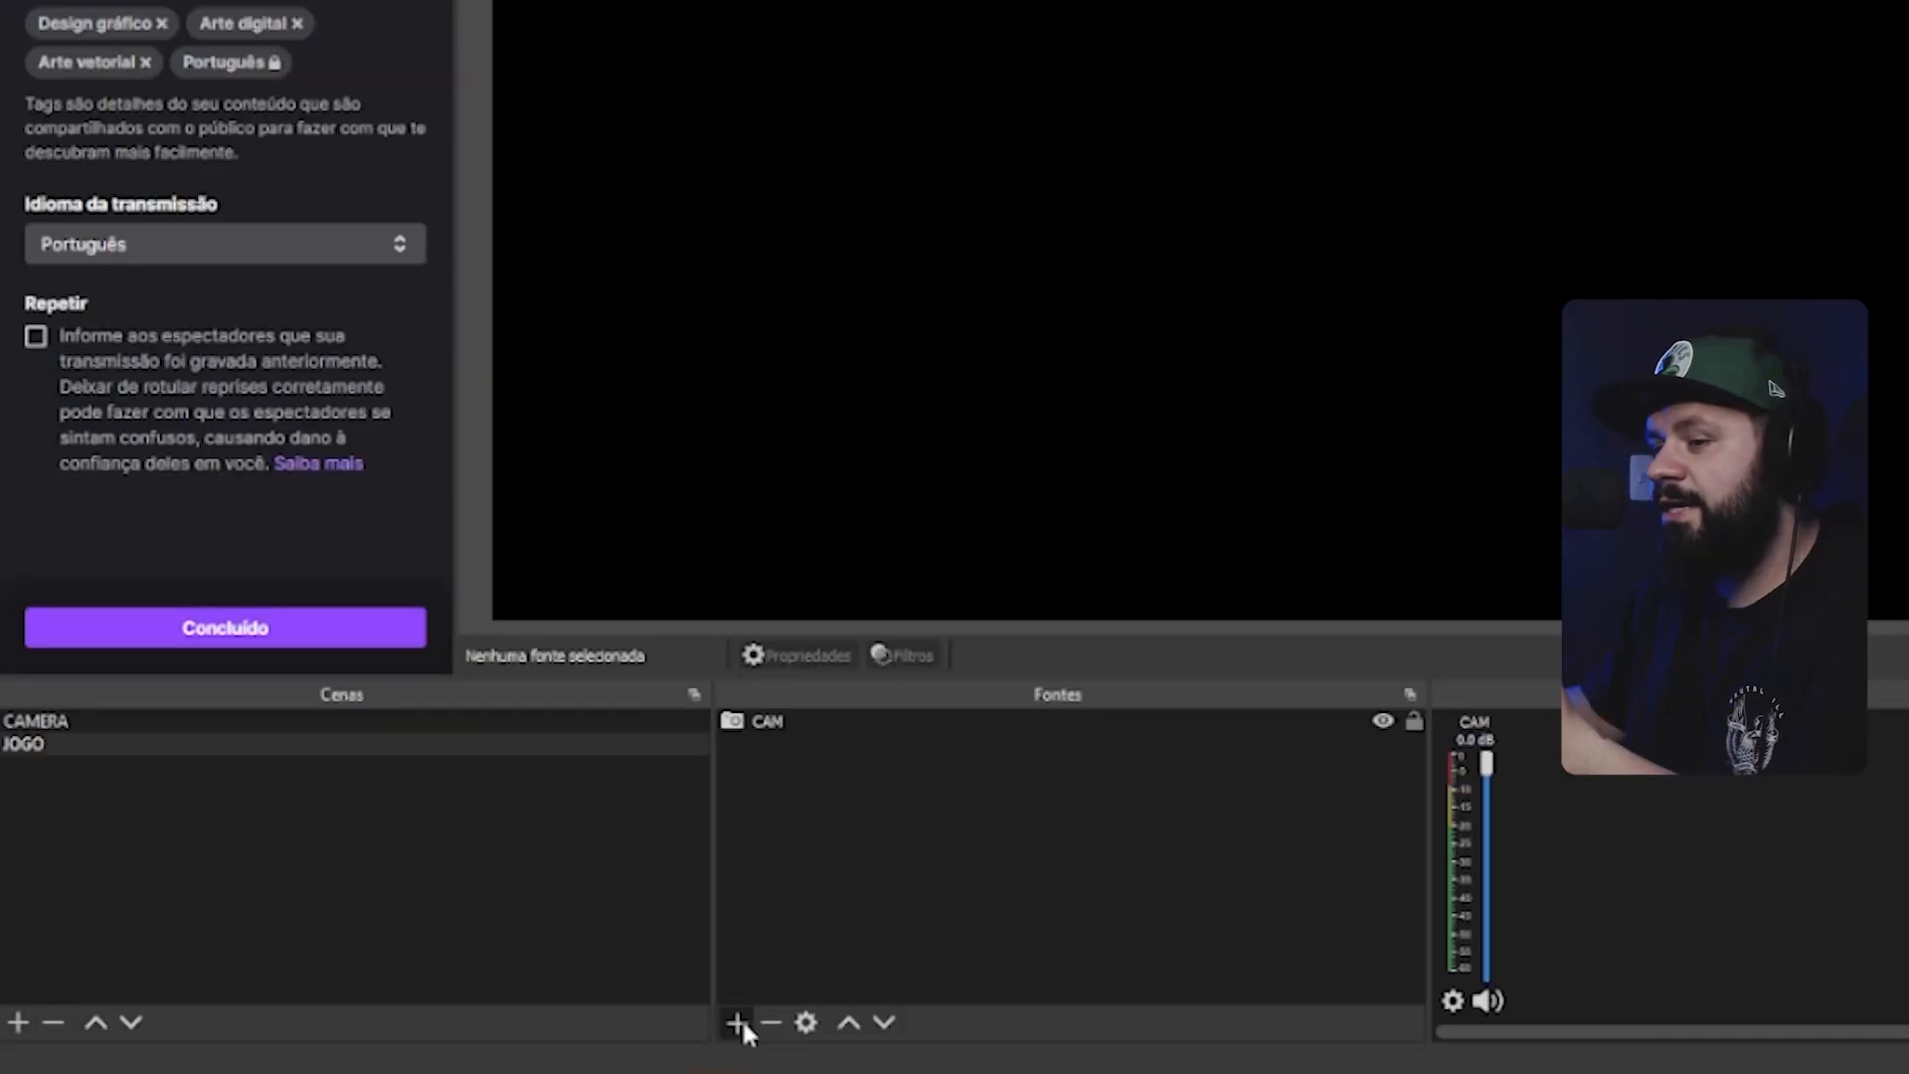
{"action": "left_click", "coordinate": [739, 1019]}
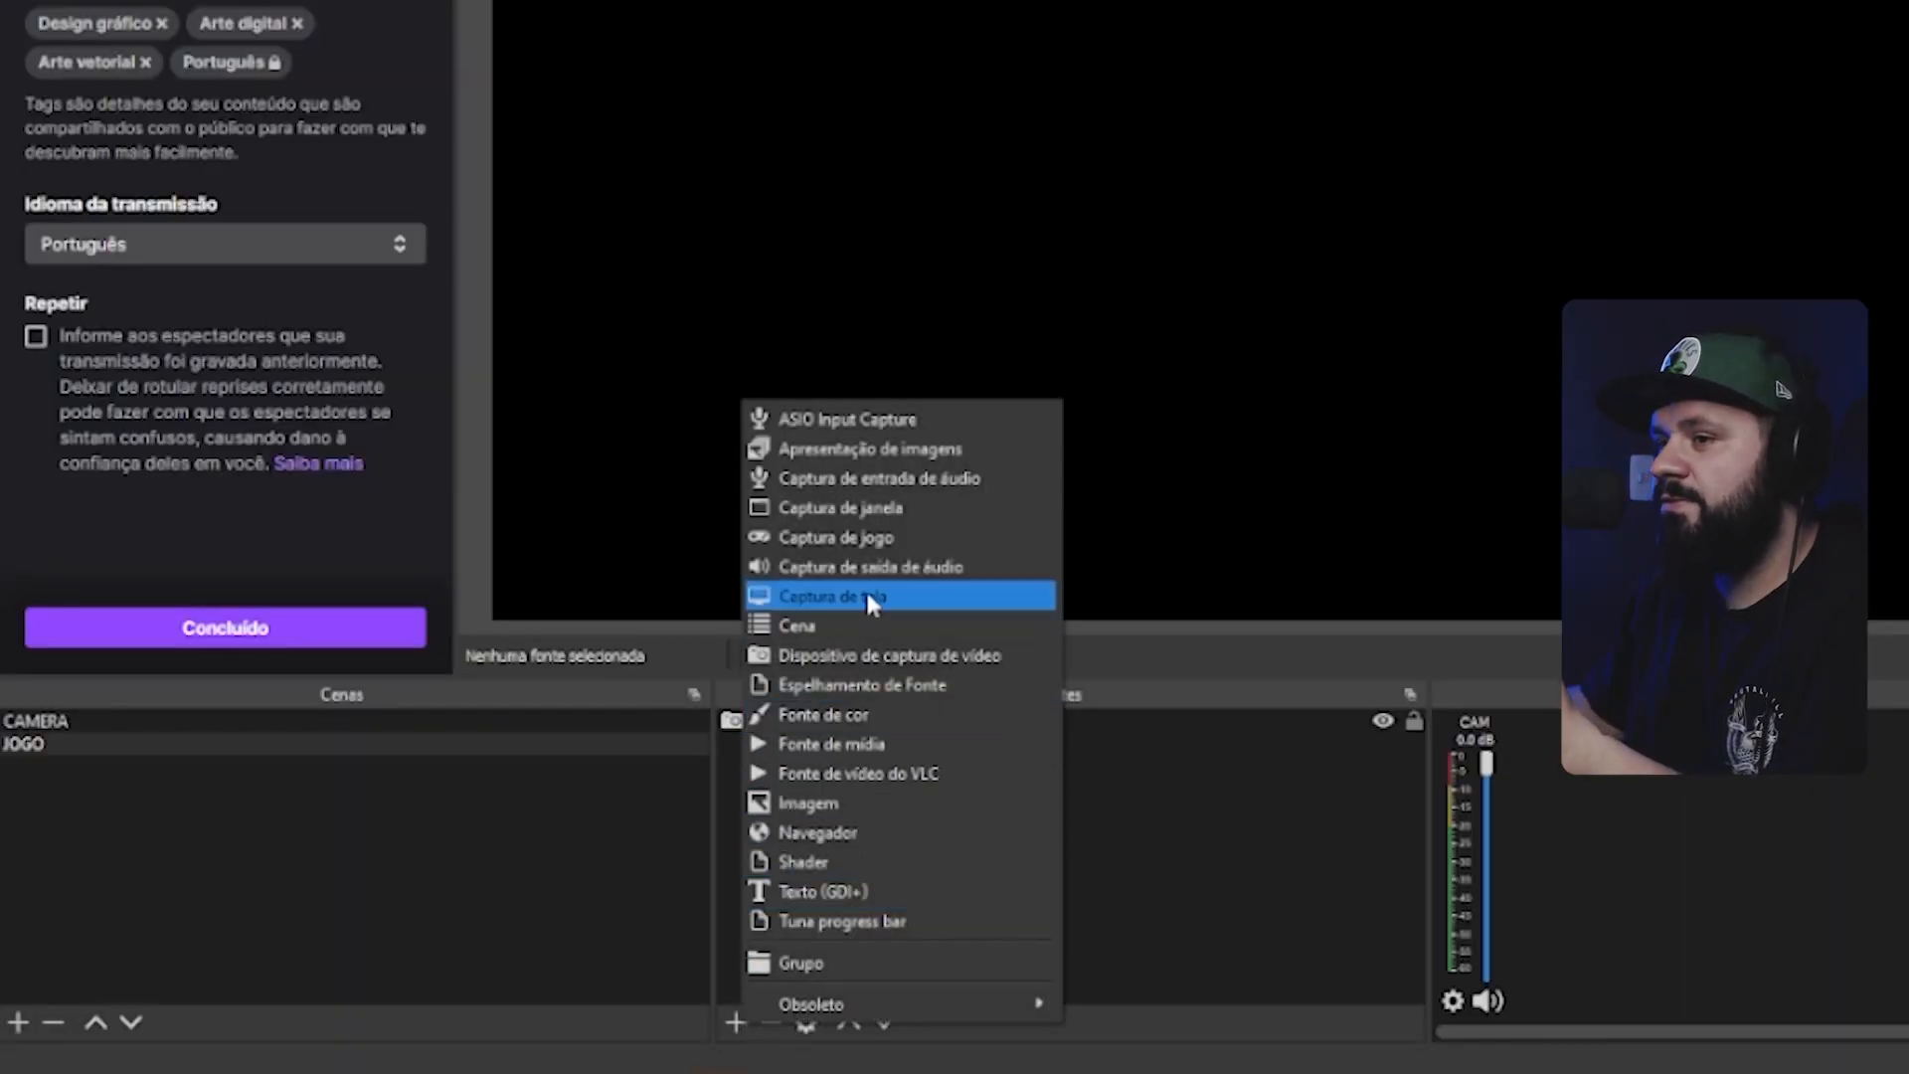
{"action": "left_click", "coordinate": [850, 535]}
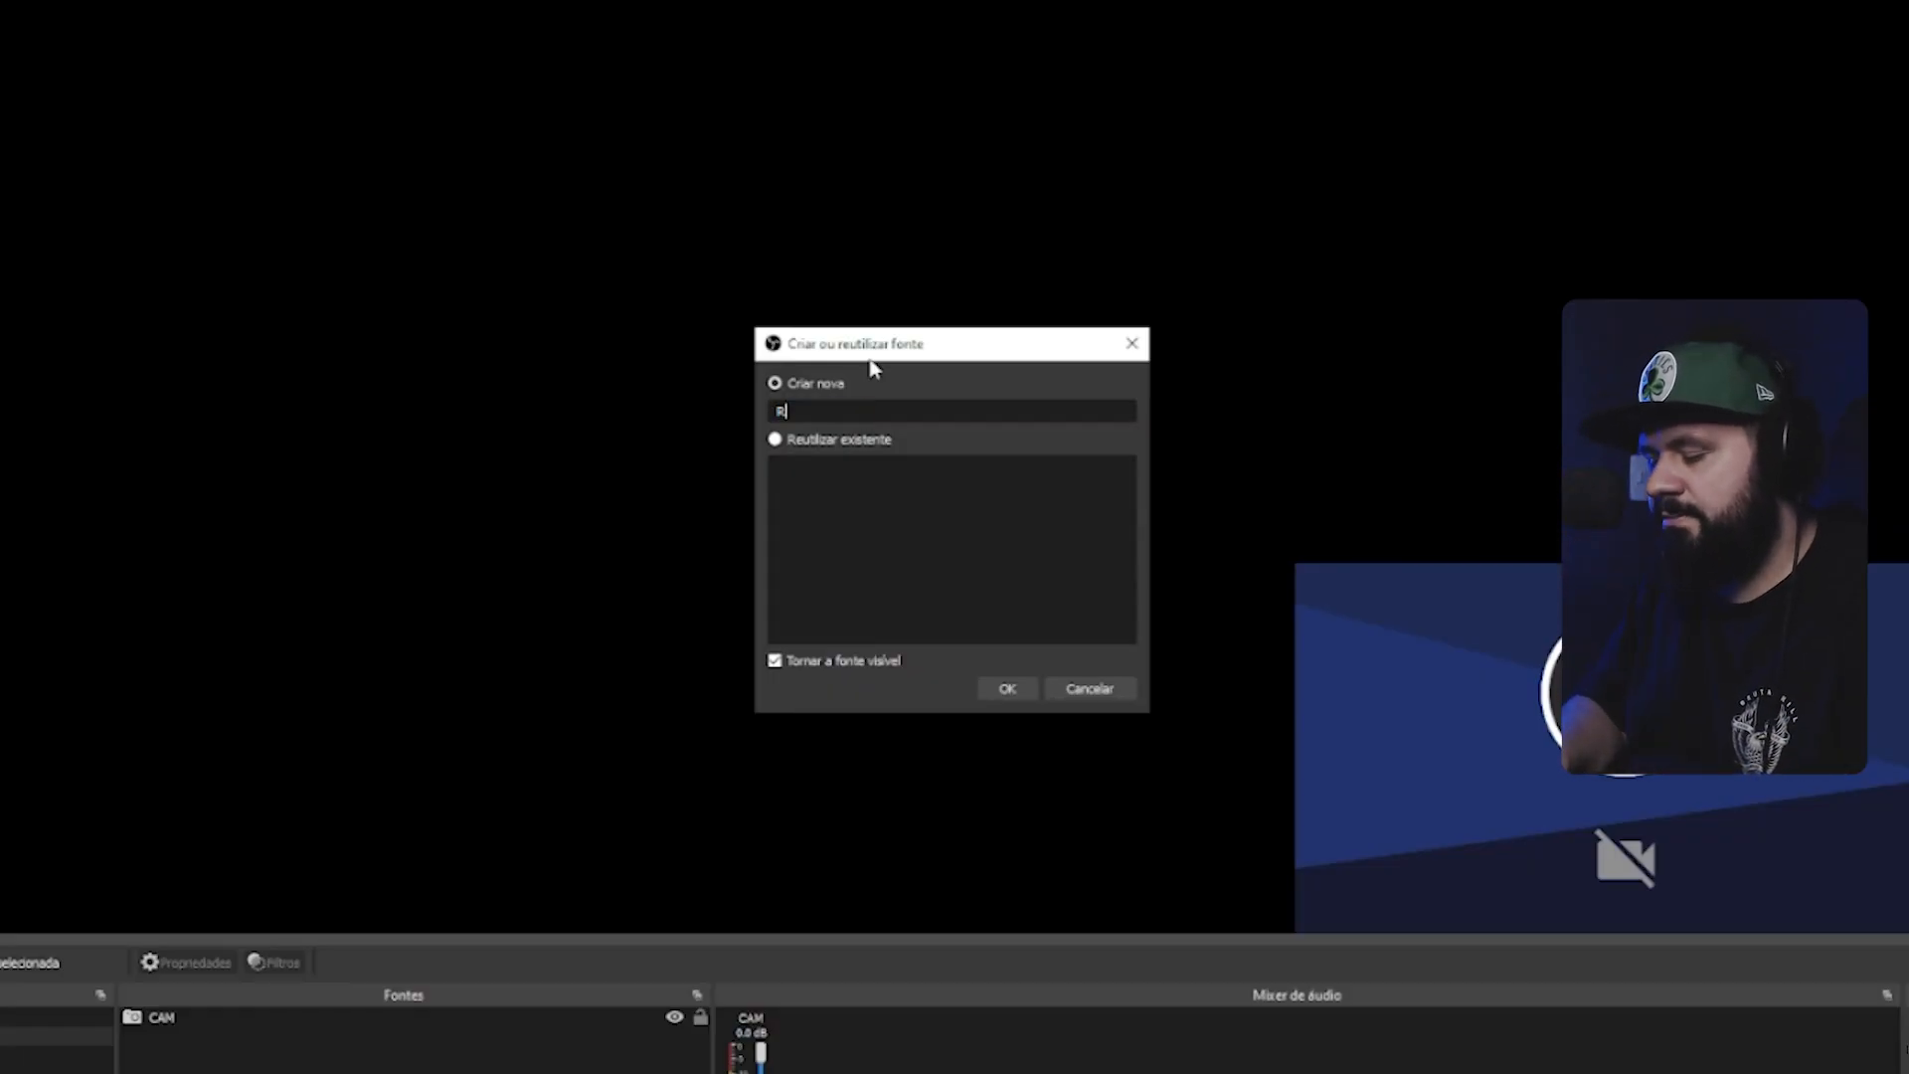
{"action": "key", "text": "Return"}
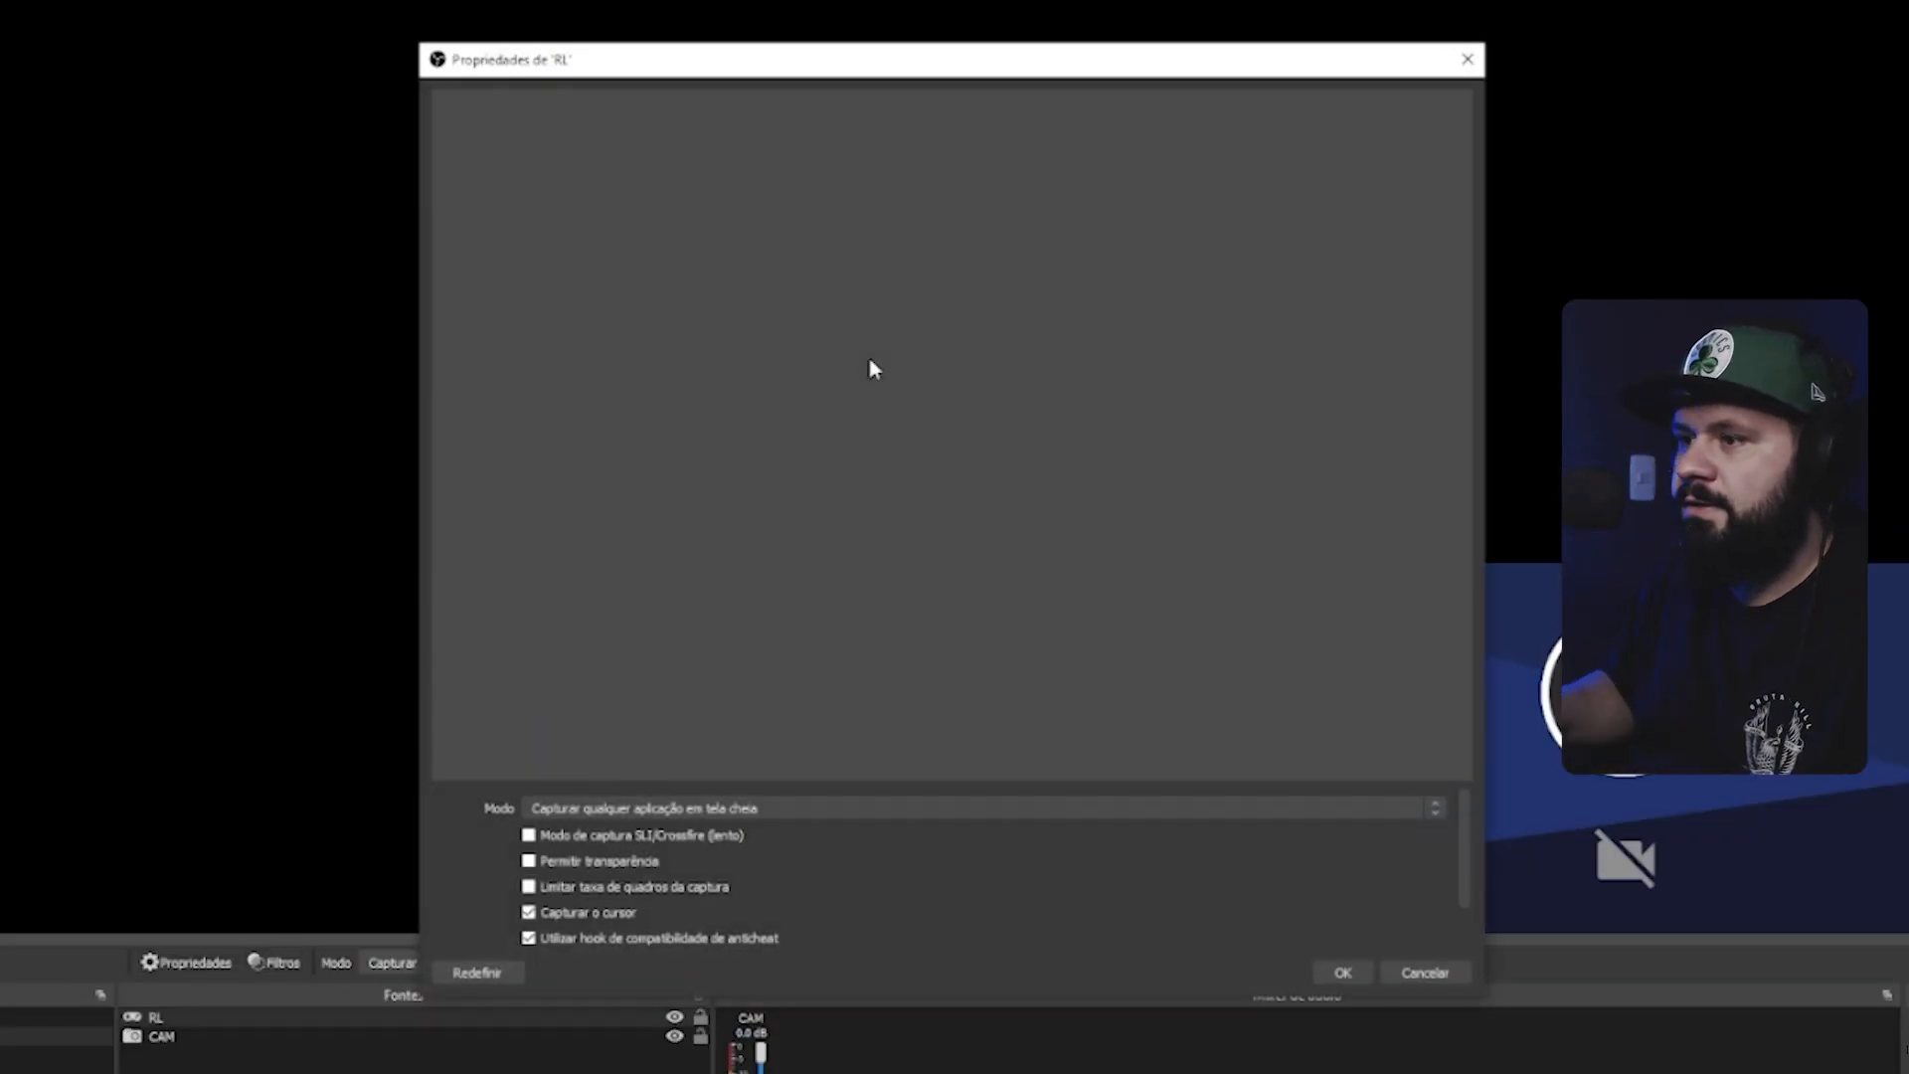
Set RL's capture mode to Capturar janela específica with the RocketLeague.exe window, and accept its properties
{"action": "left_click", "coordinate": [586, 808]}
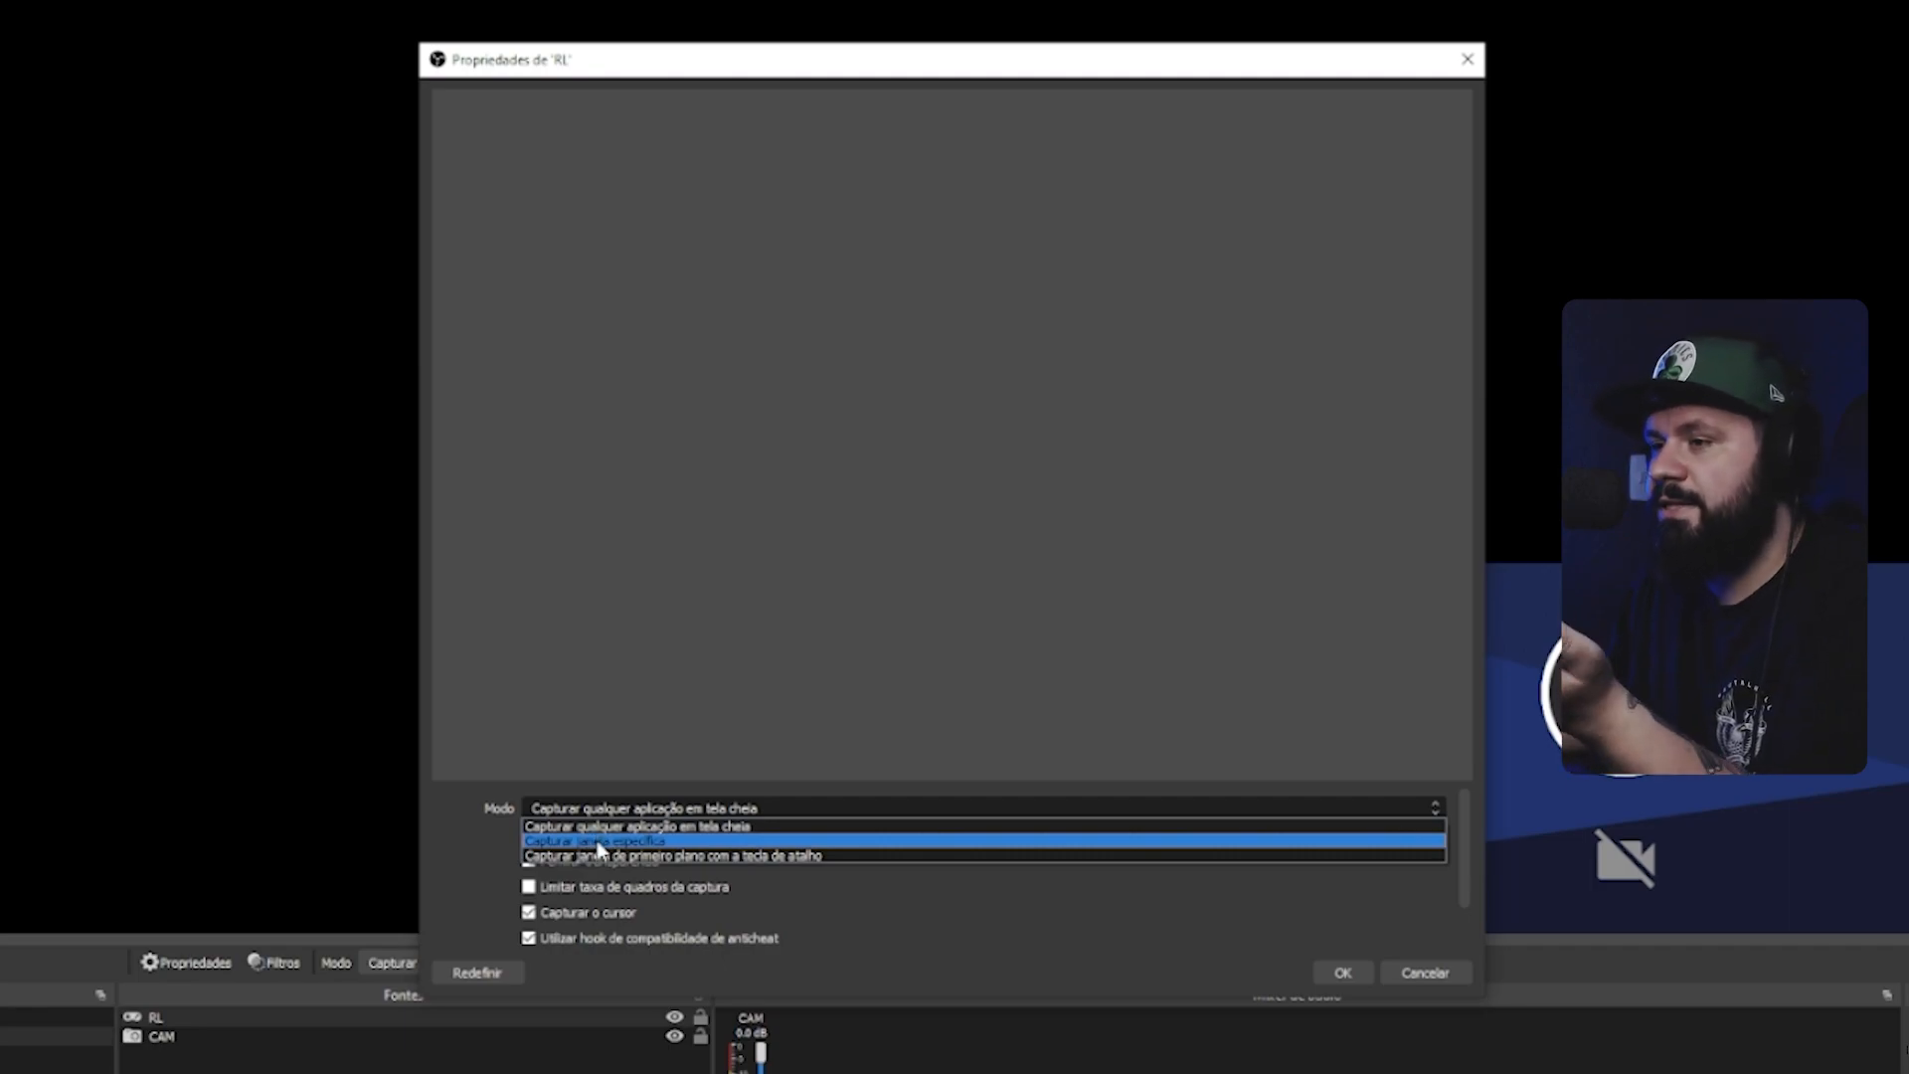
{"action": "left_click", "coordinate": [606, 843]}
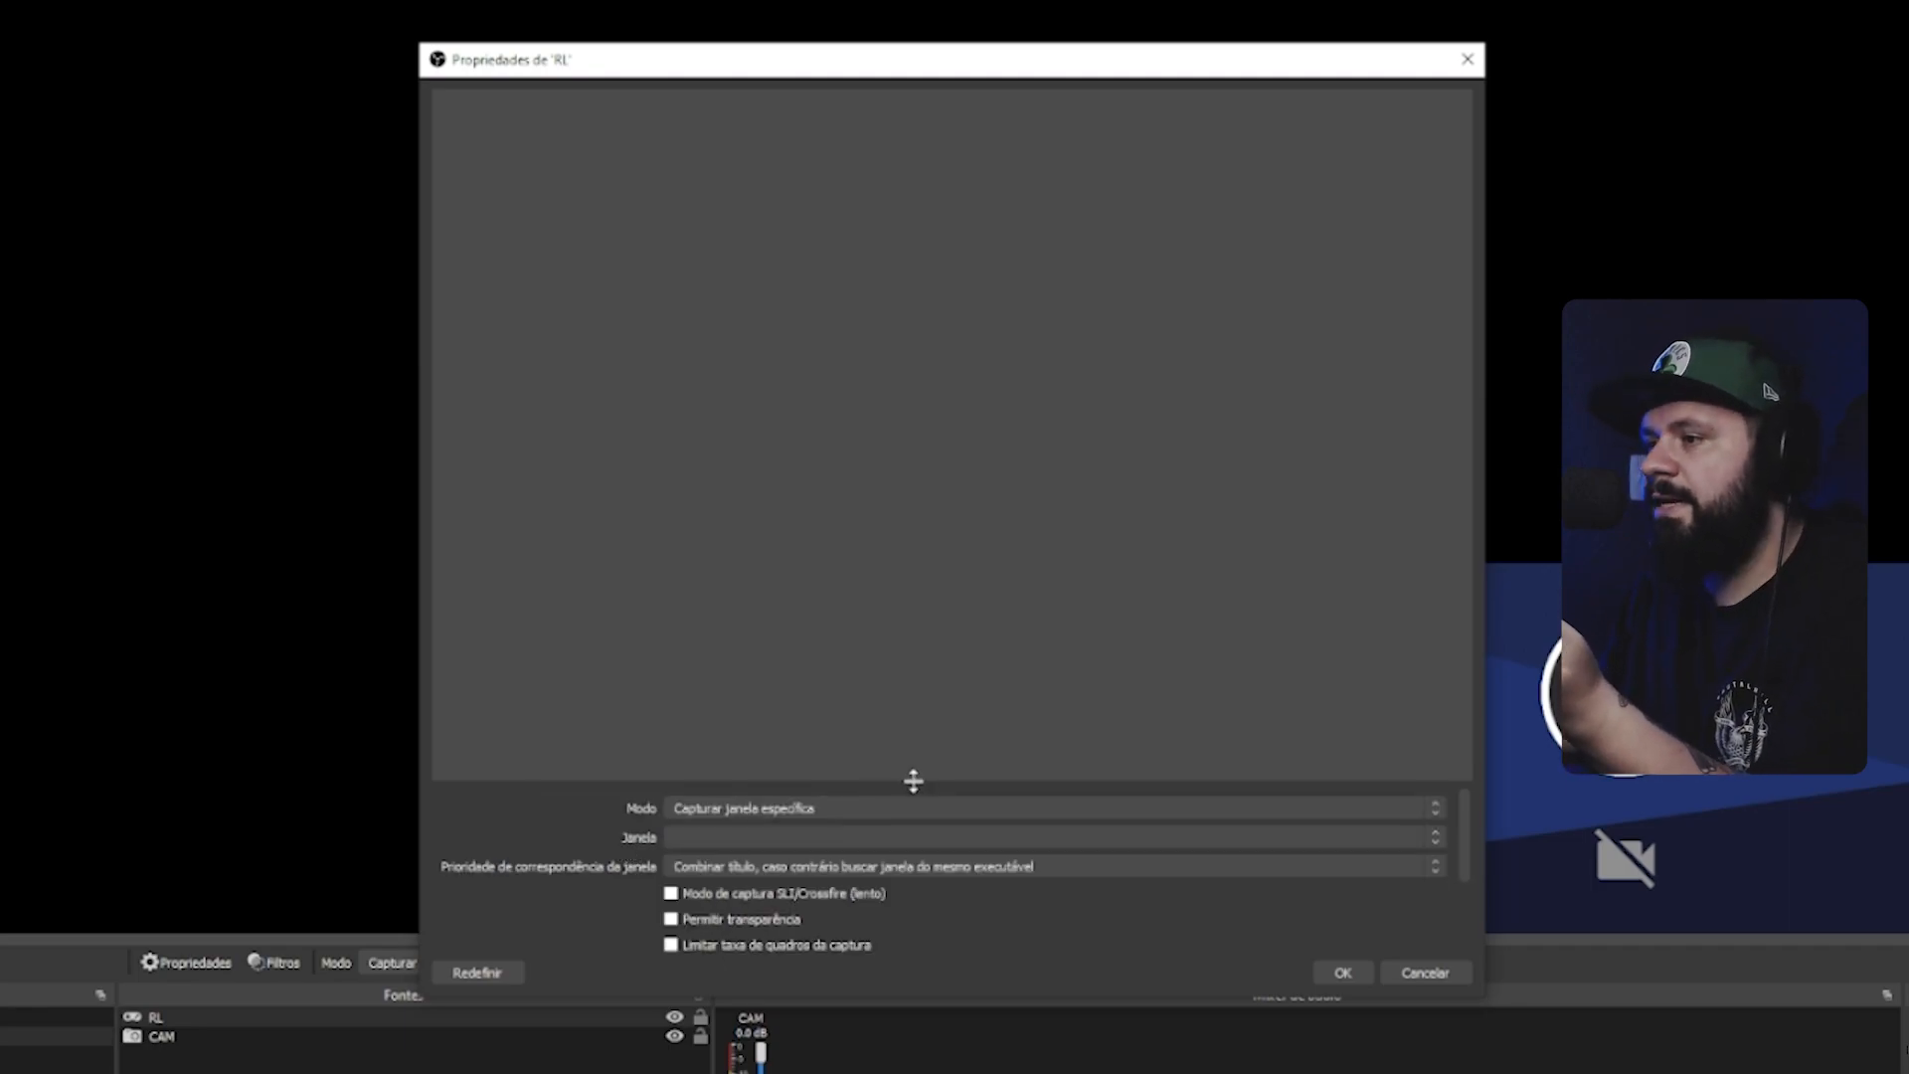
{"action": "left_click_drag", "start_coordinate": [908, 781], "coordinate": [909, 456]}
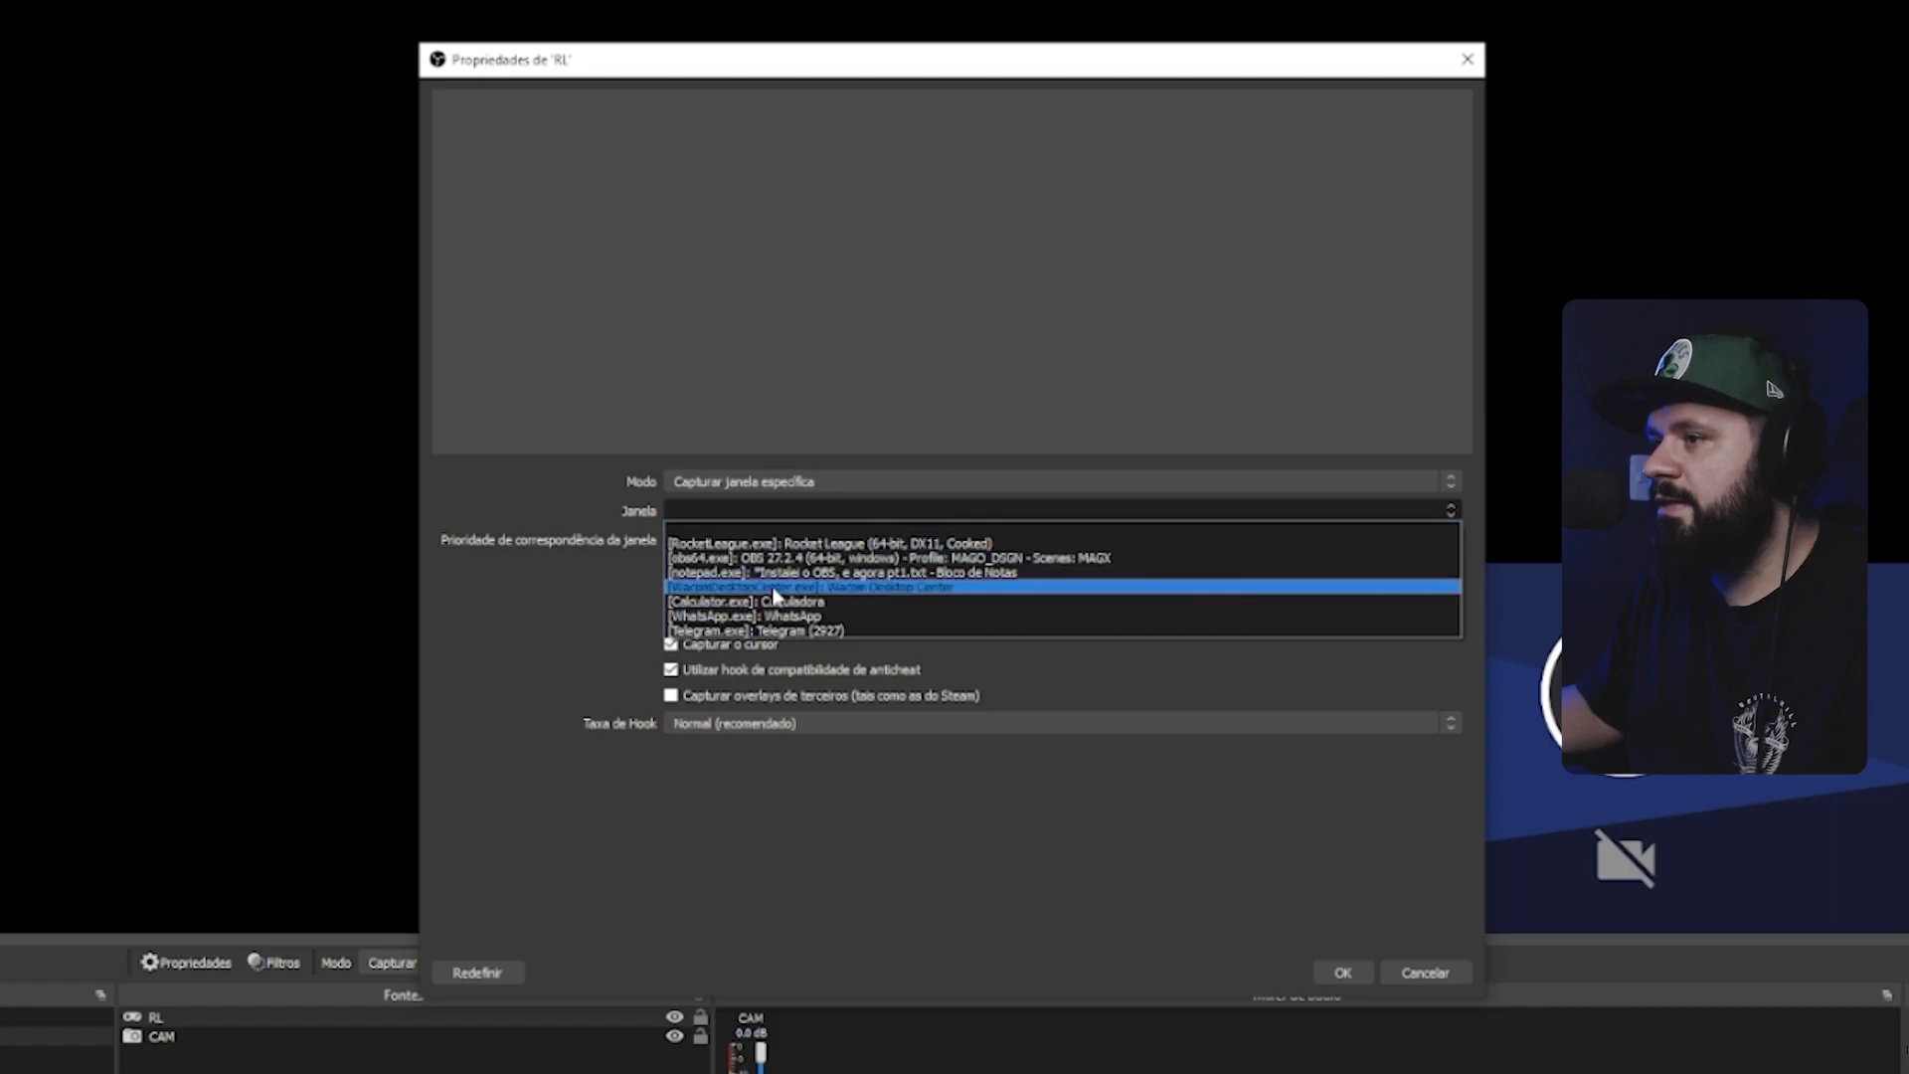
{"action": "left_click", "coordinate": [829, 544]}
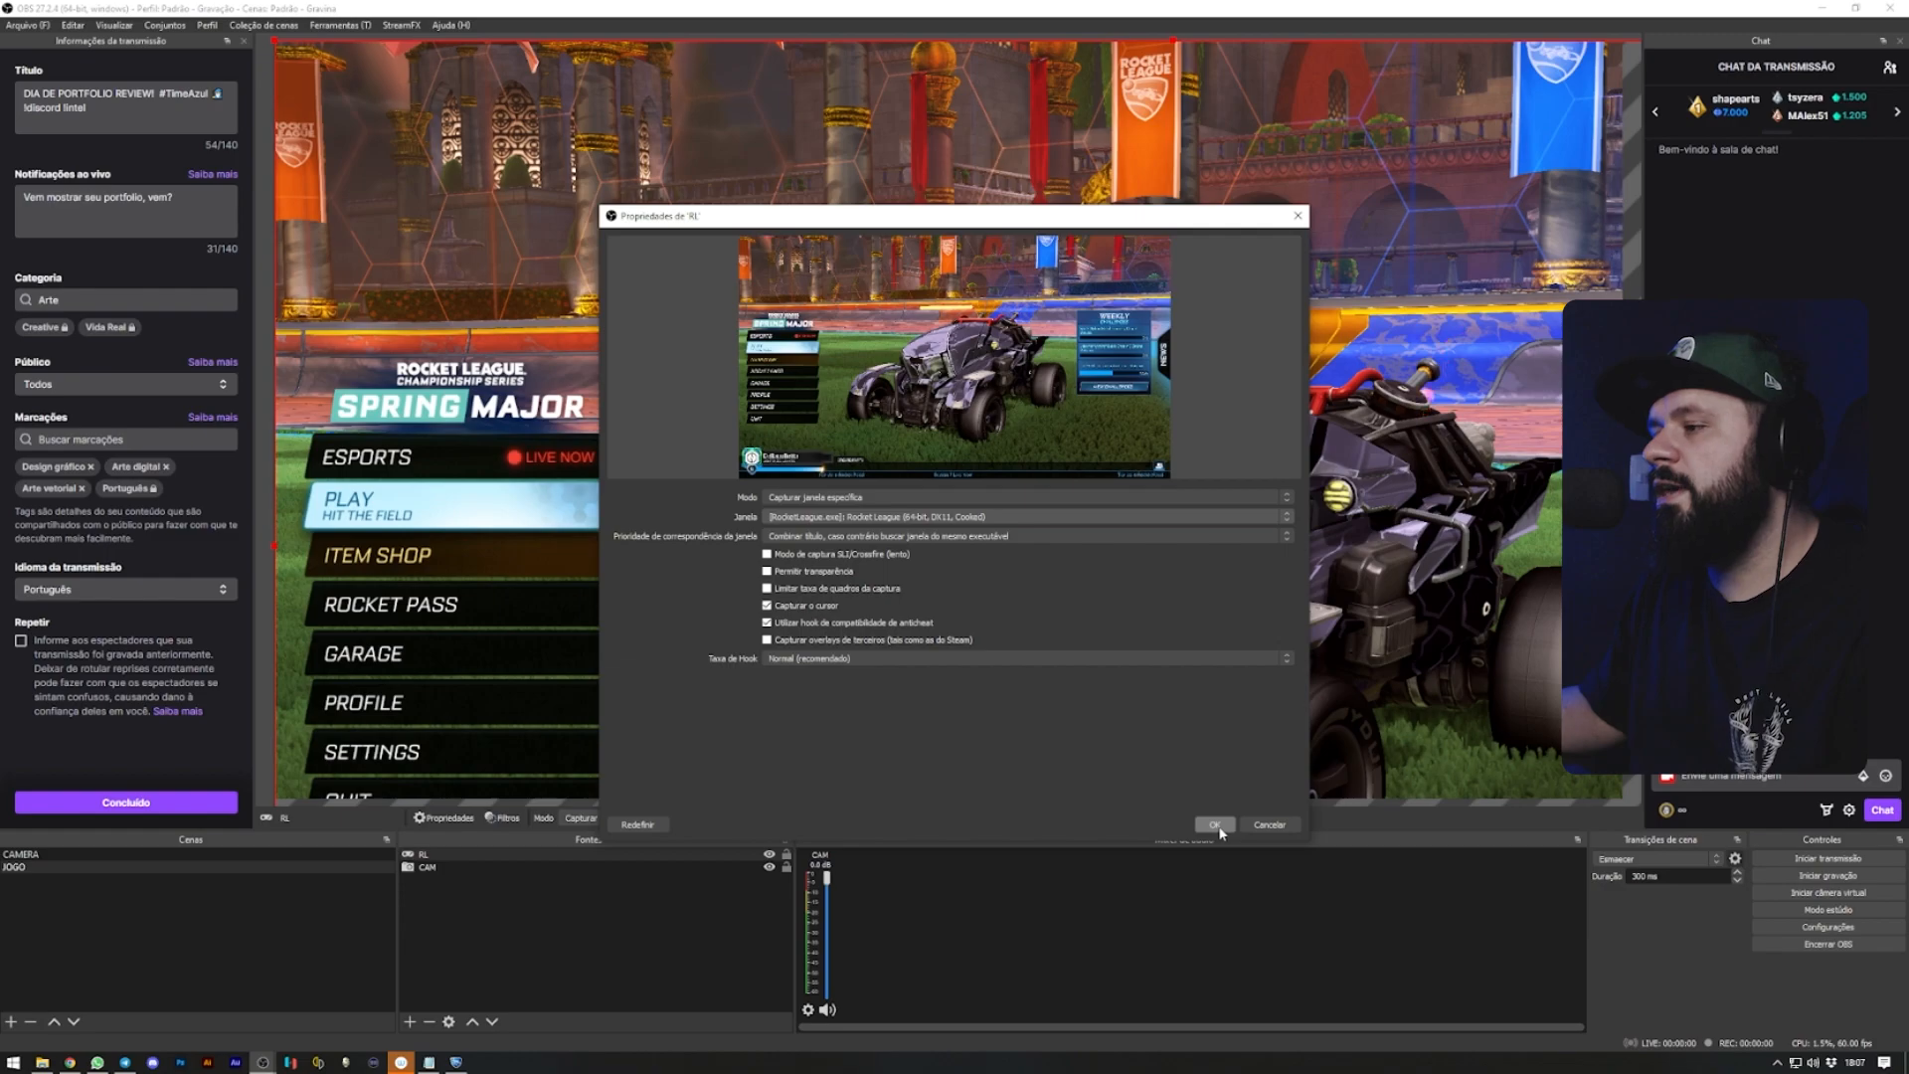
{"action": "left_click", "coordinate": [1215, 825]}
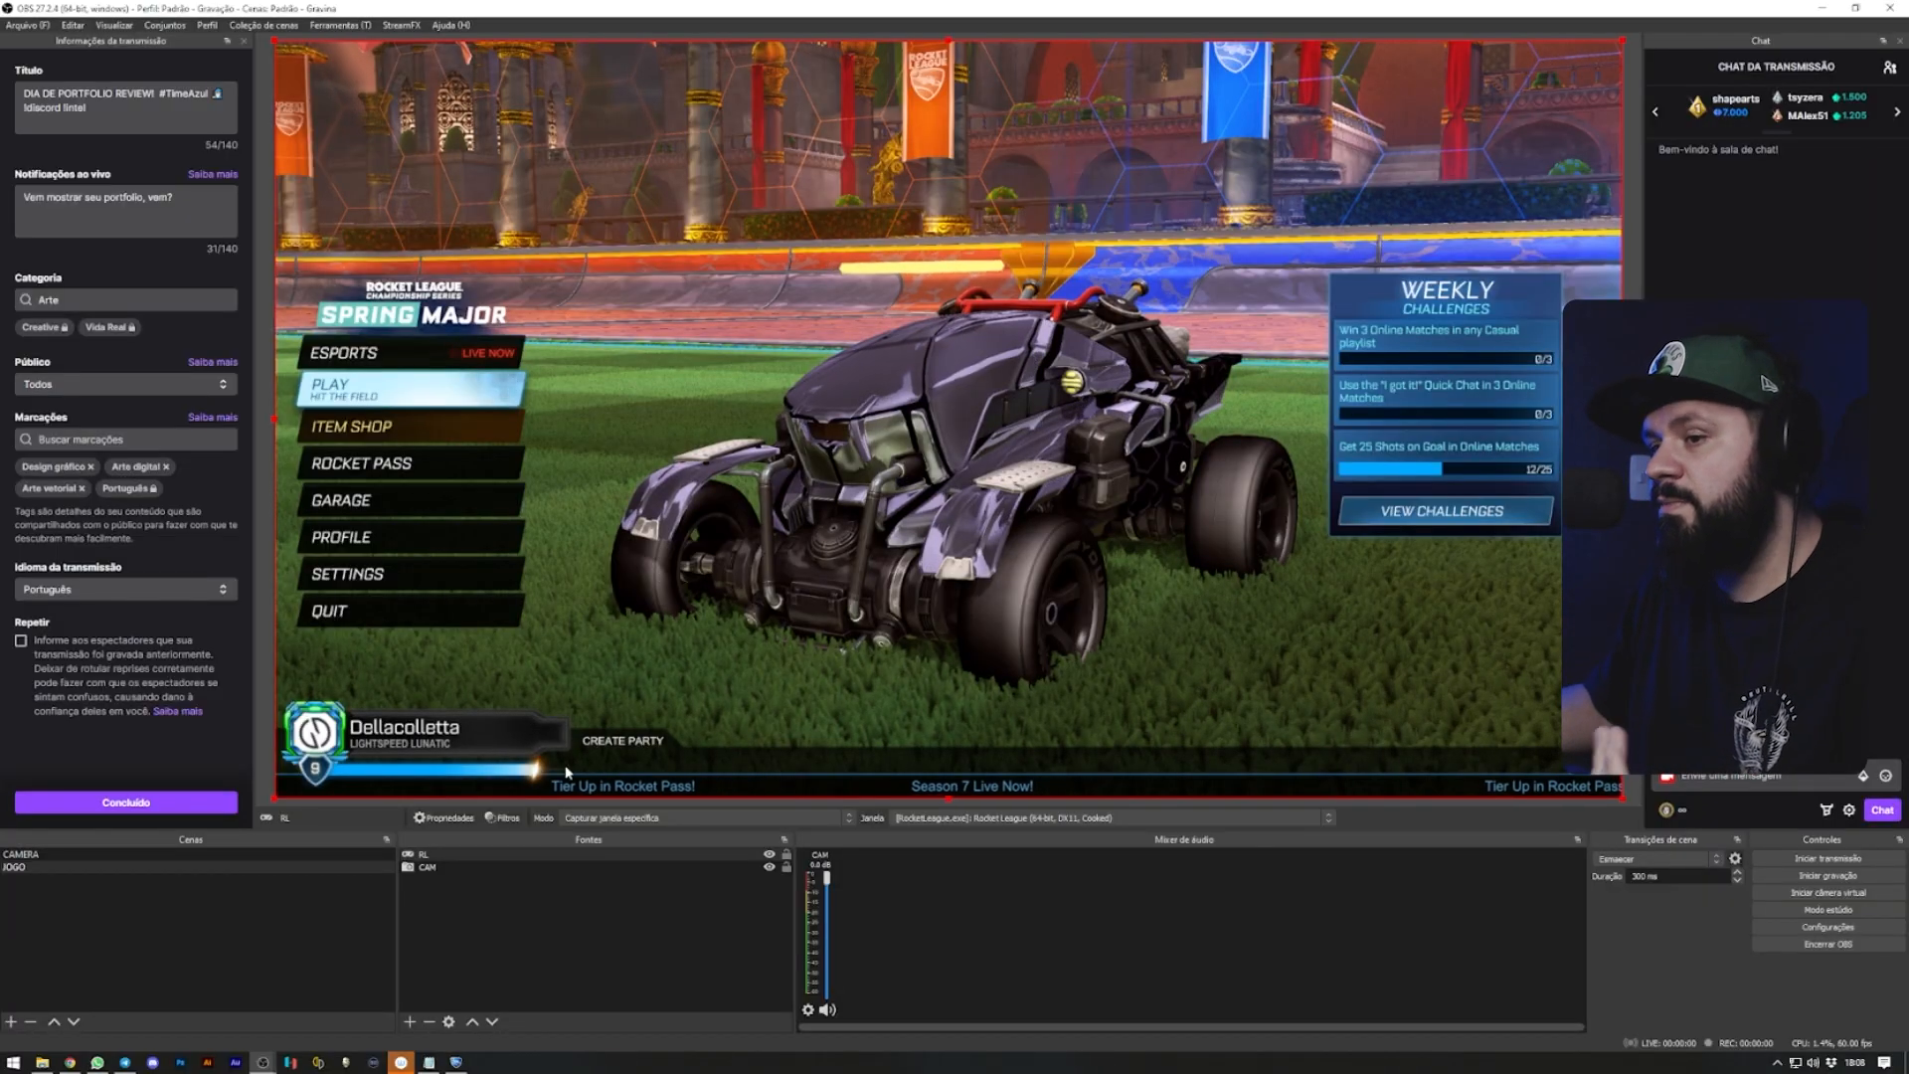
Move the RL source below CAM in the JOGO scene's source order
{"action": "left_click", "coordinate": [486, 854]}
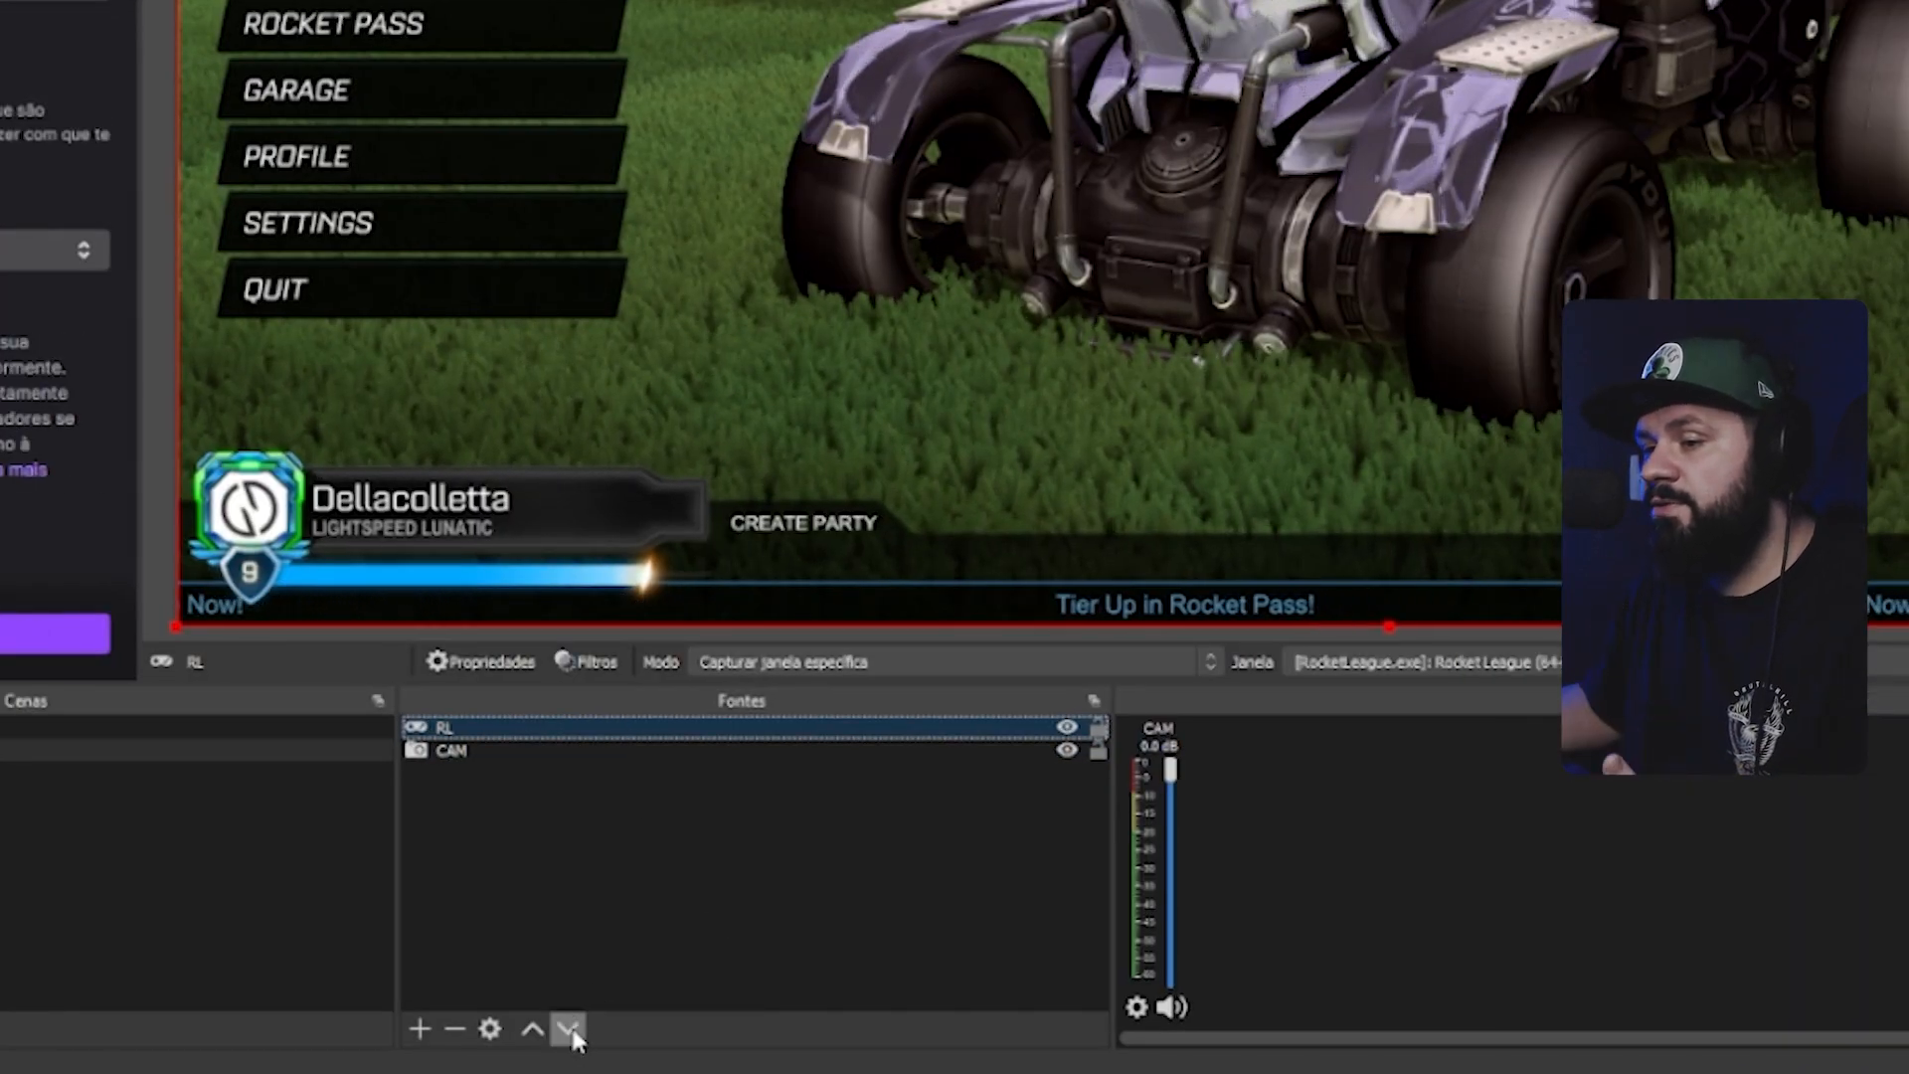
{"action": "left_click", "coordinate": [570, 1027]}
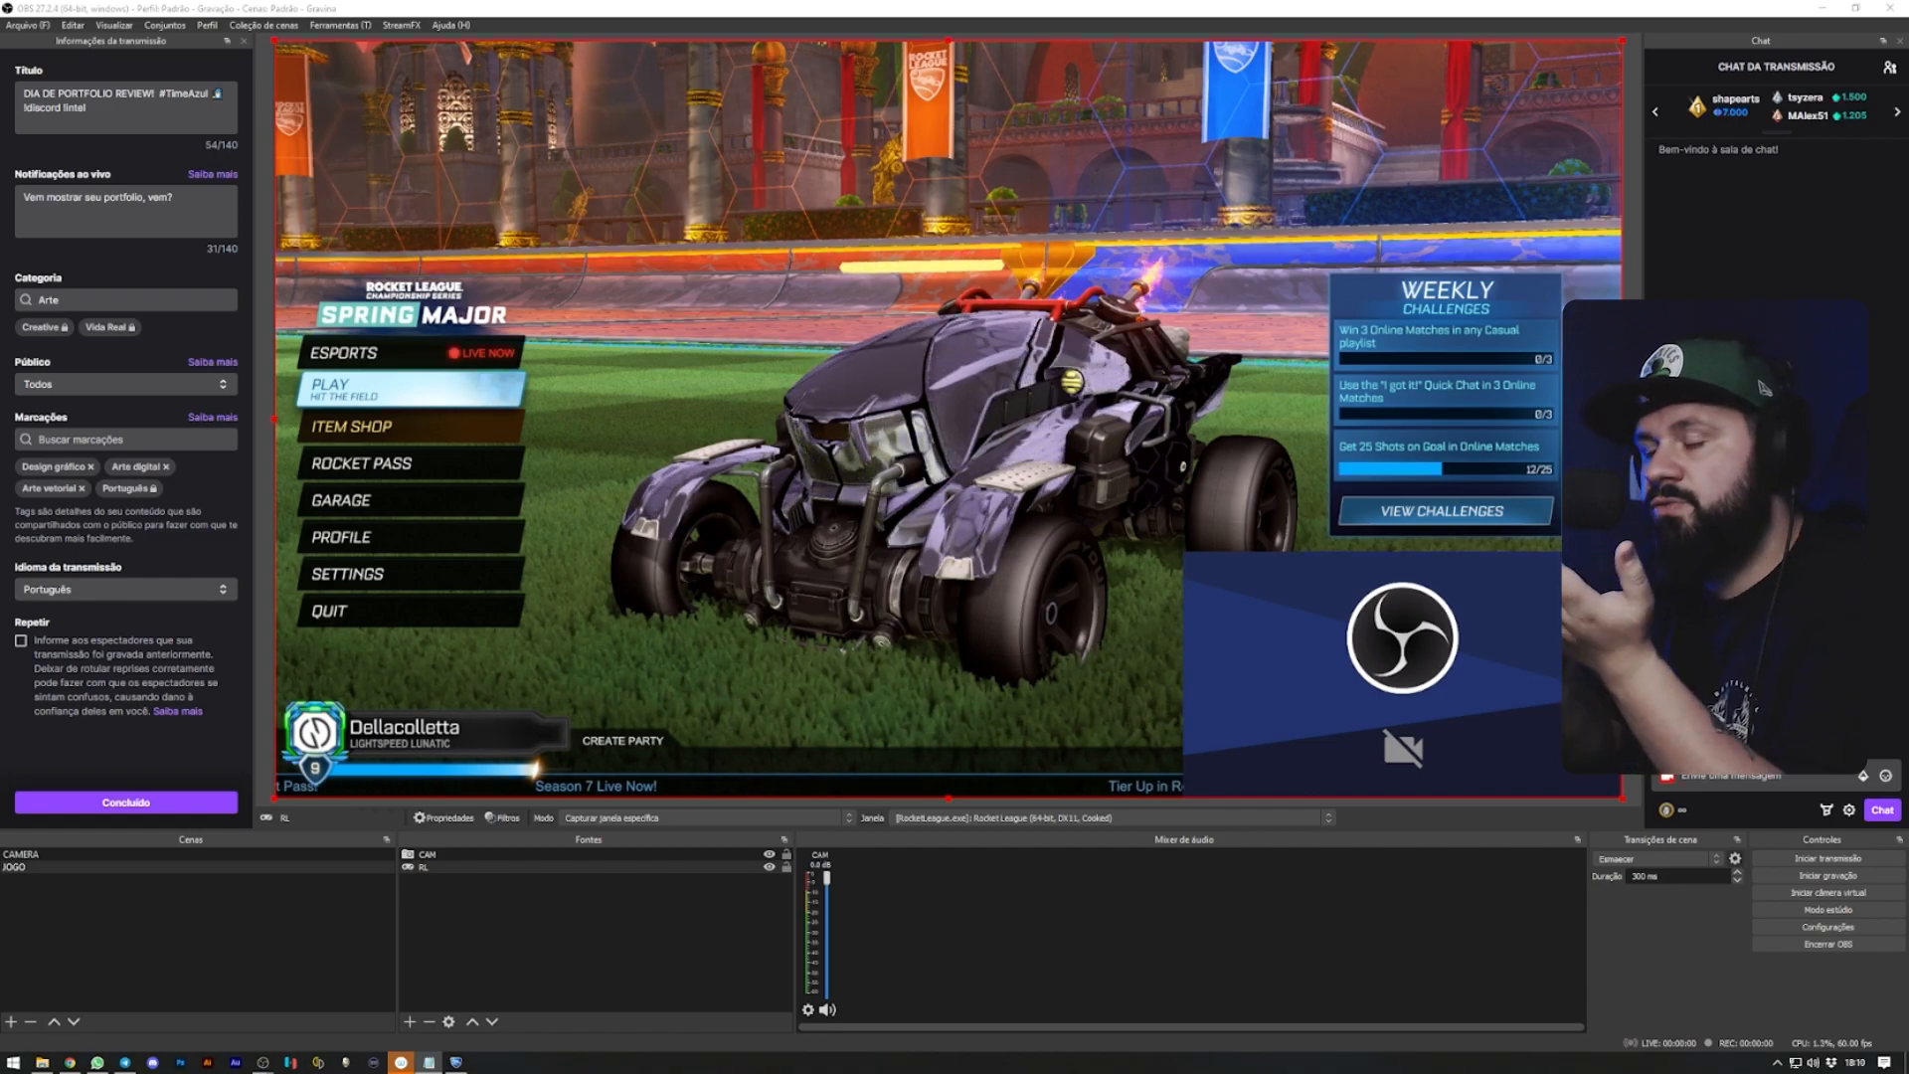
Switch between the CAMERA and JOGO scenes to compare their layouts, ending on JOGO
{"action": "left_click", "coordinate": [88, 855]}
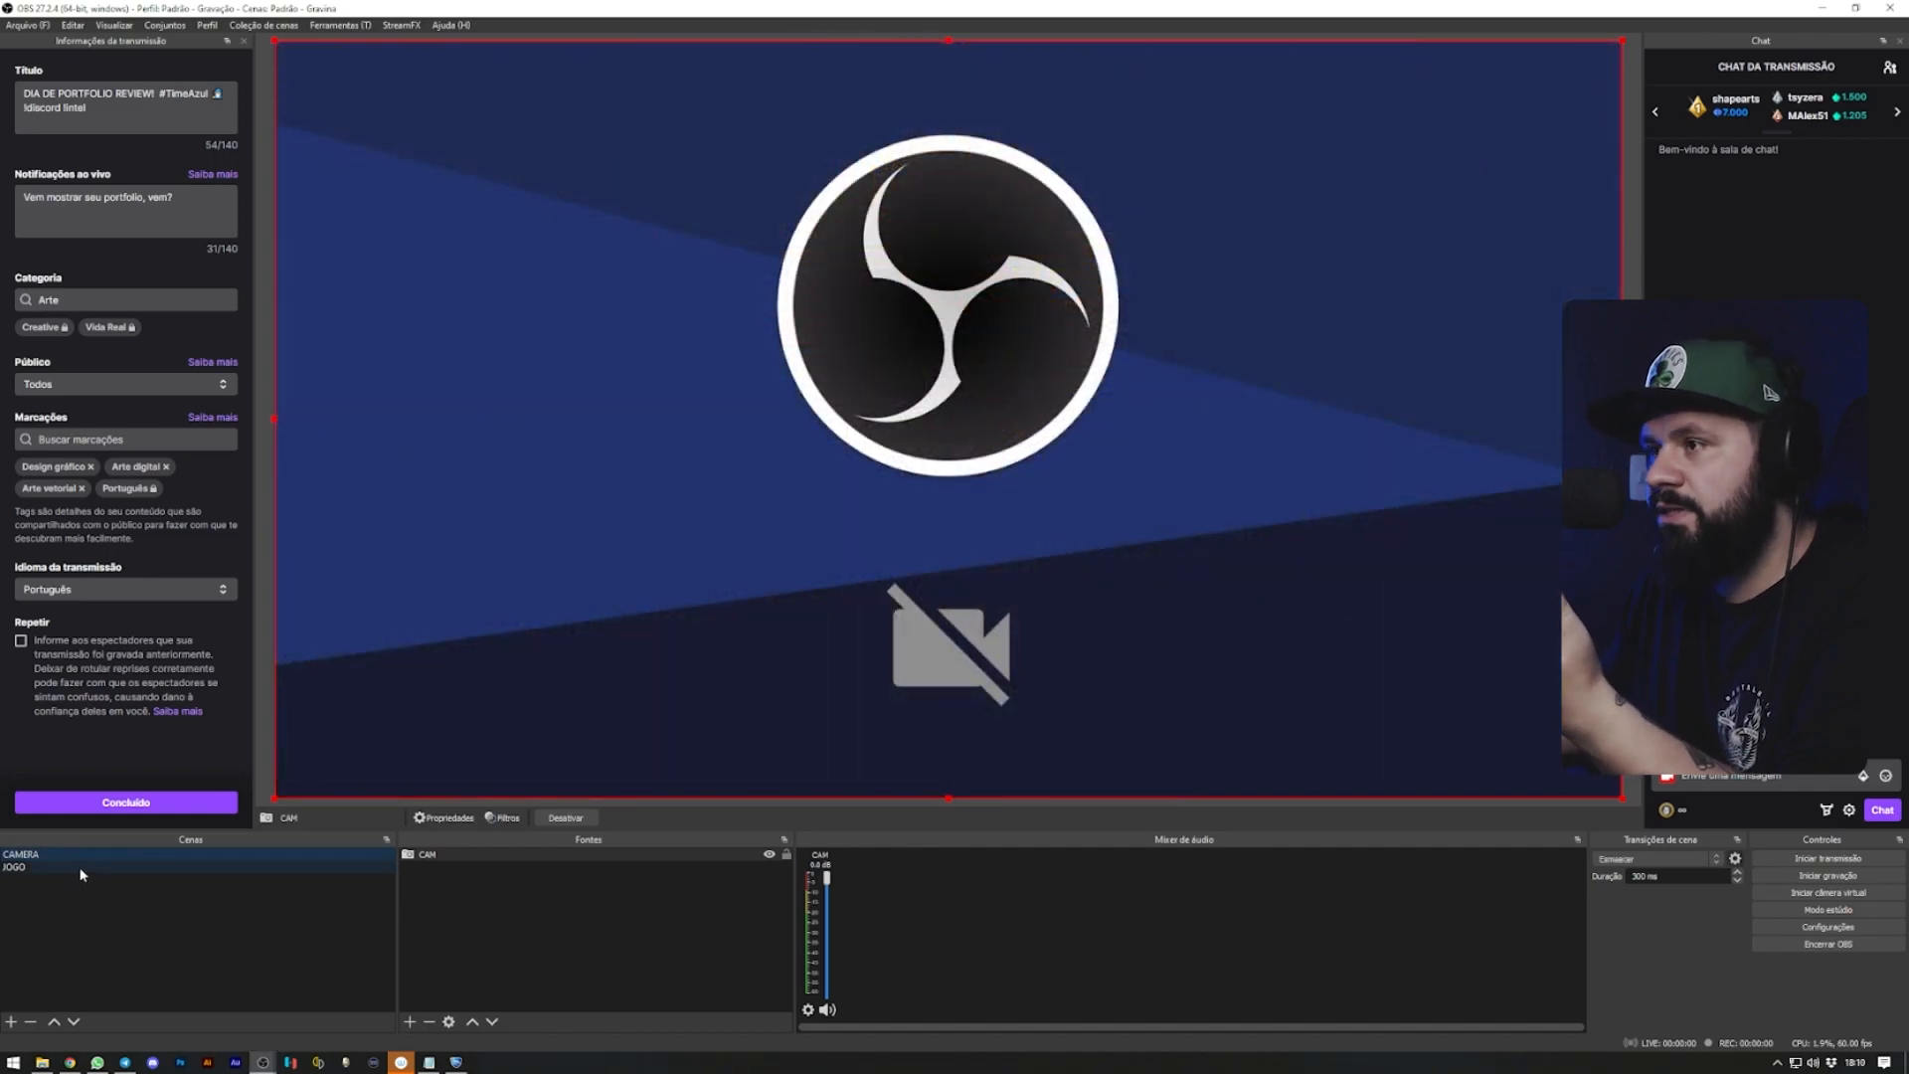
{"action": "left_click", "coordinate": [82, 868]}
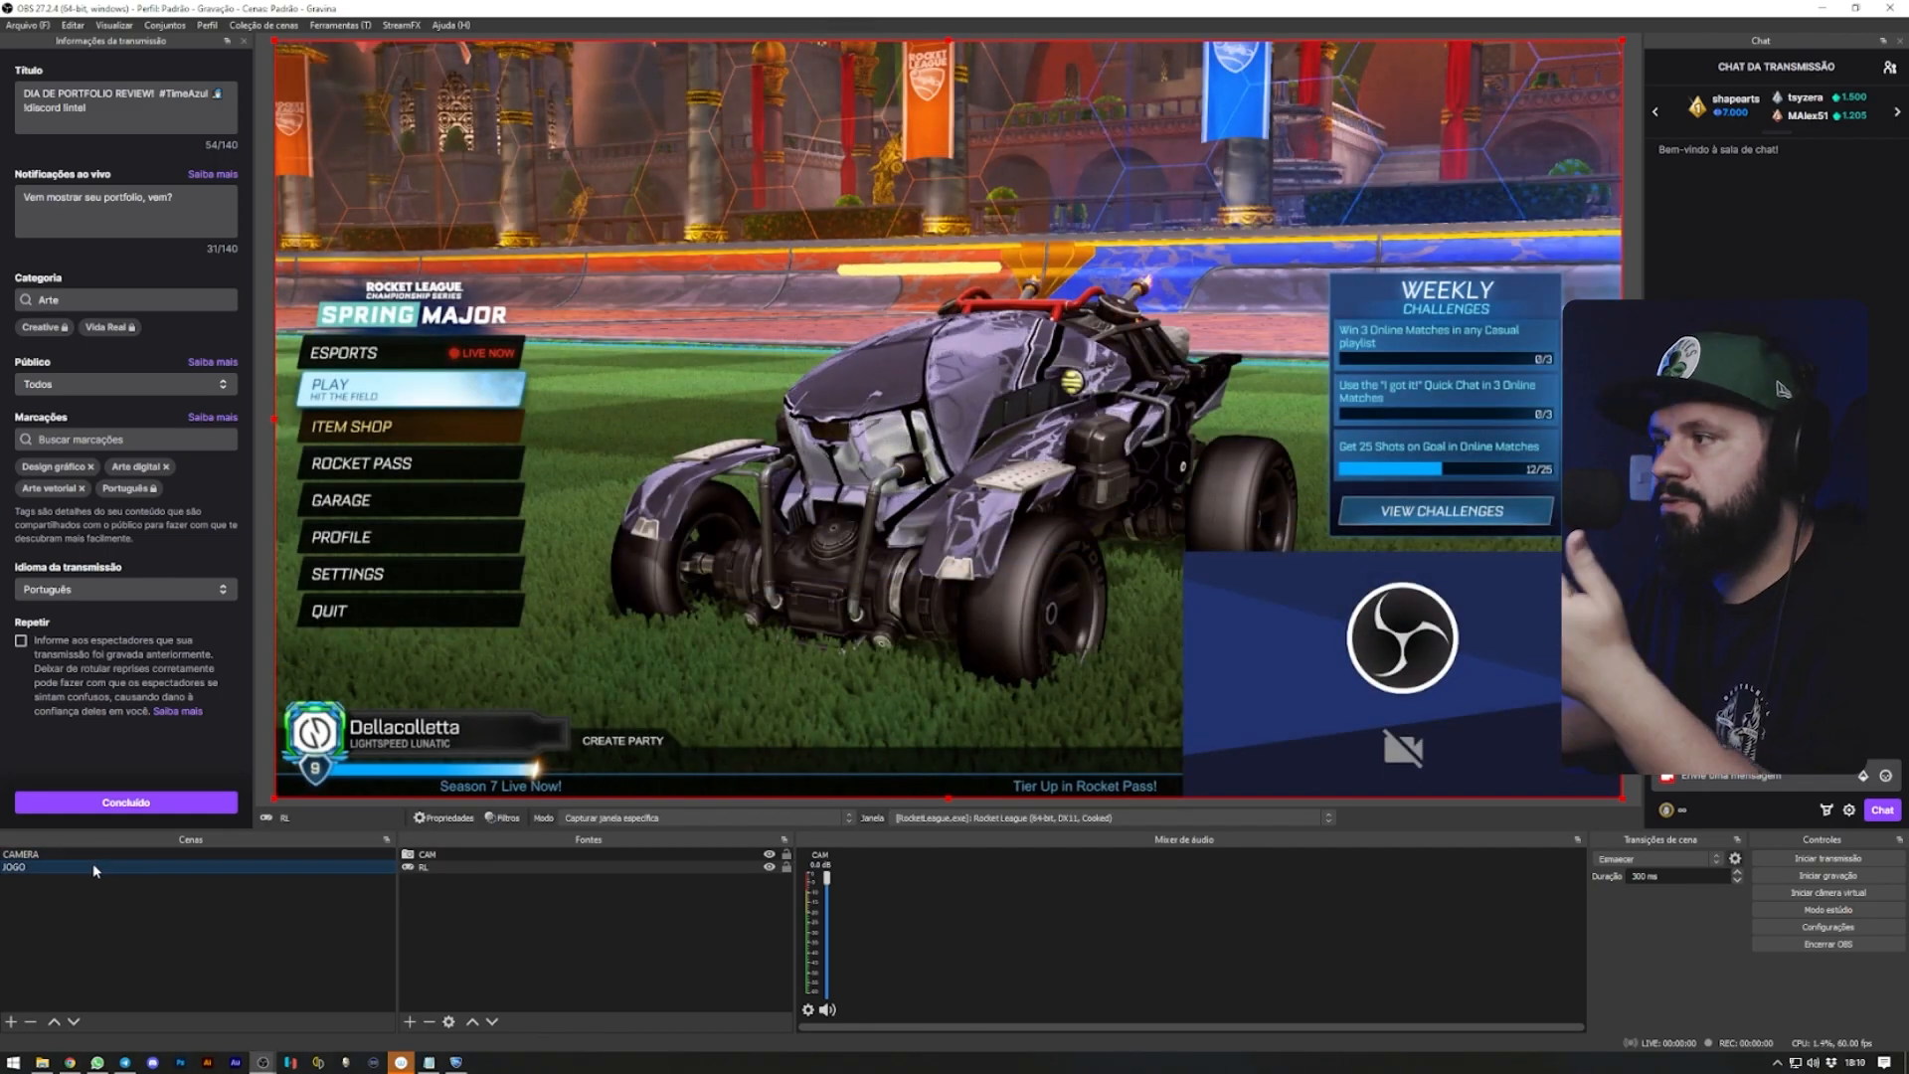
{"action": "left_click", "coordinate": [107, 855]}
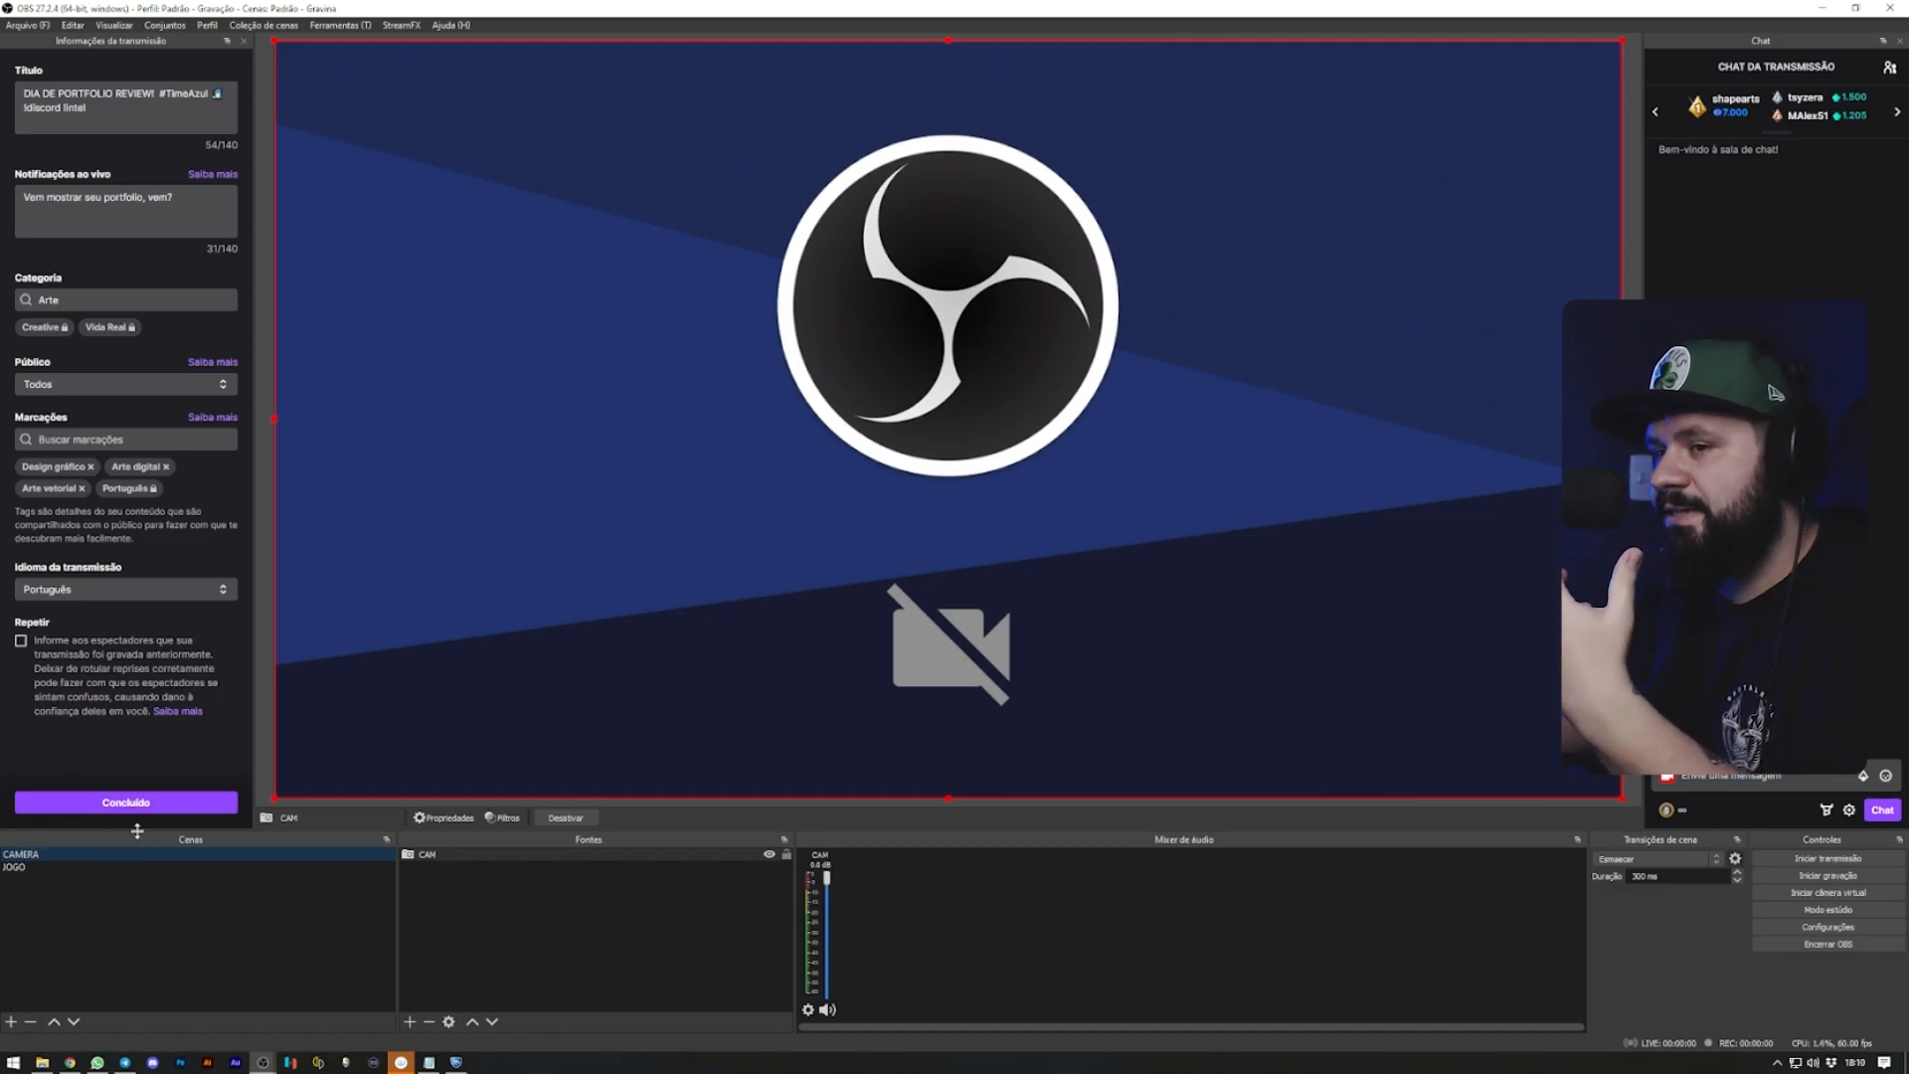
{"action": "left_click", "coordinate": [90, 868]}
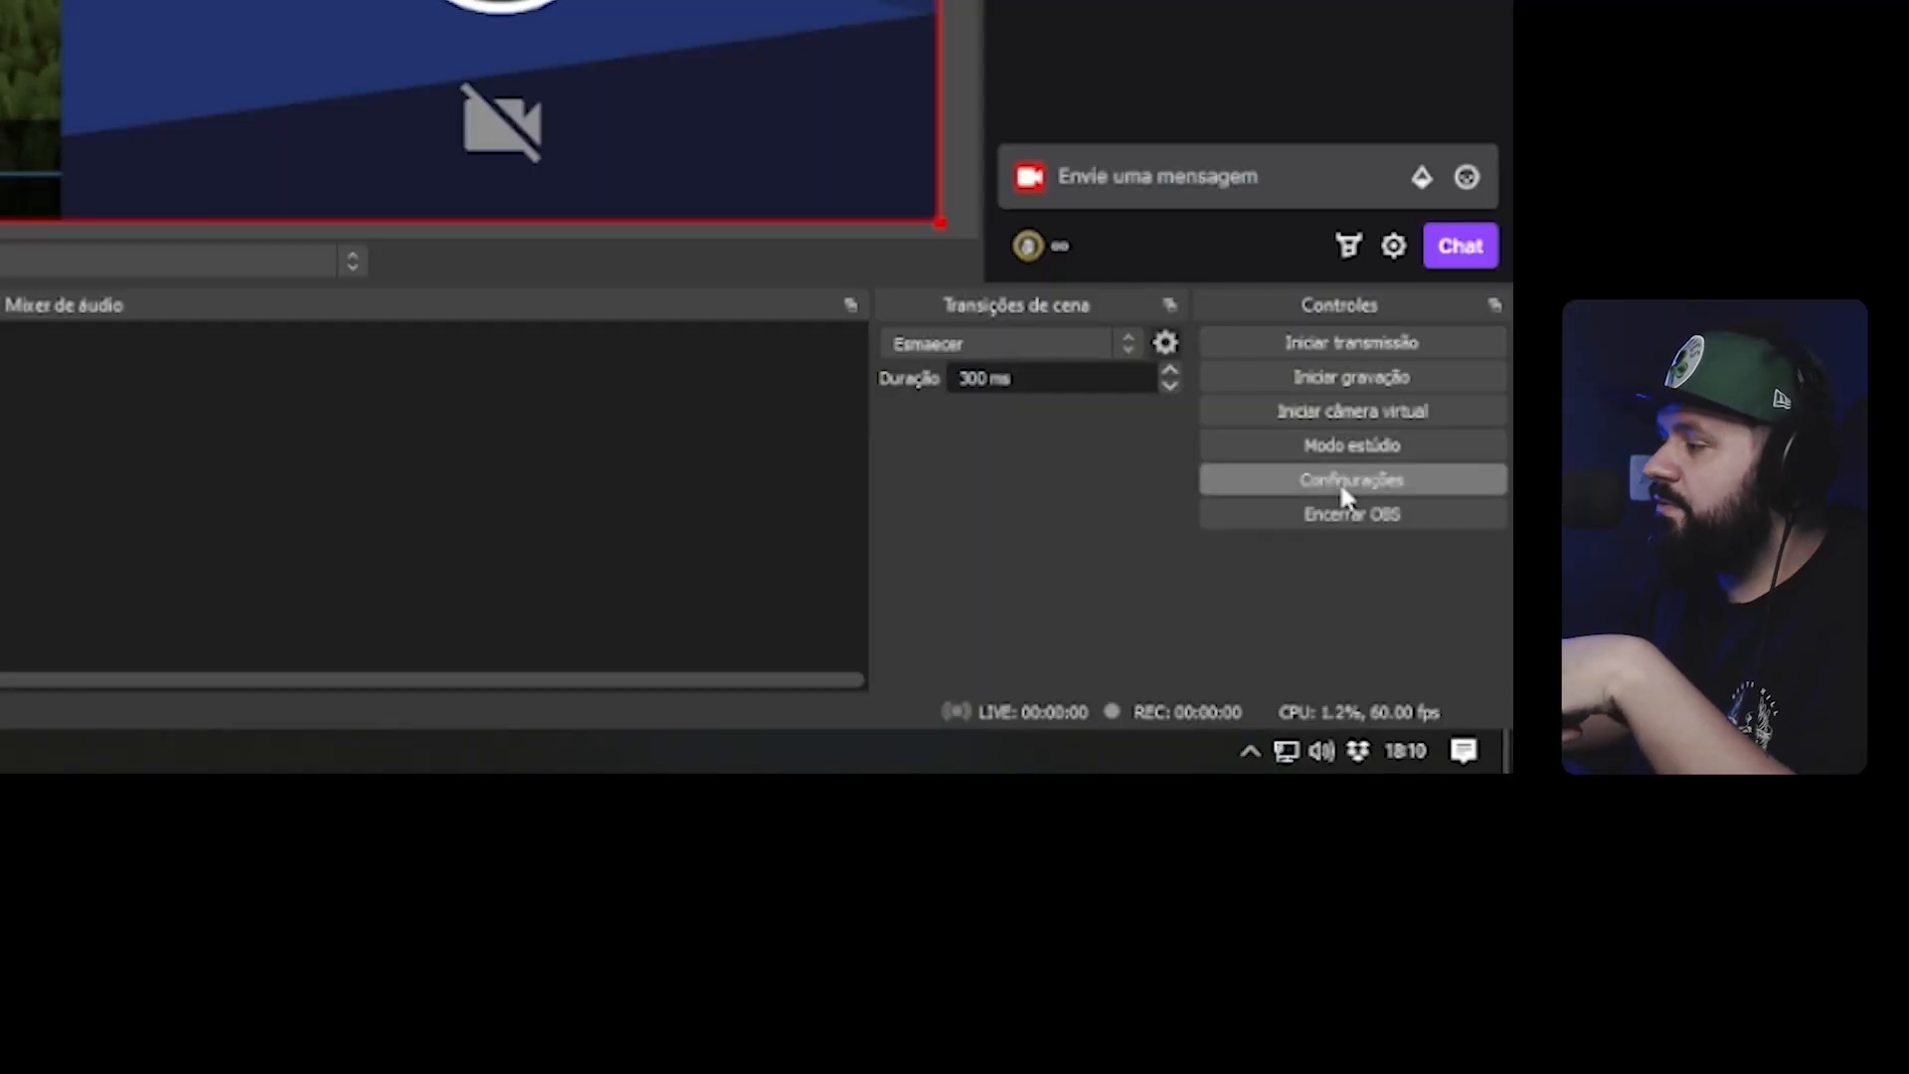
Set the global desktop audio device (Áudio do desktop) to Padrão in the audio settings
{"action": "left_click", "coordinate": [1336, 482]}
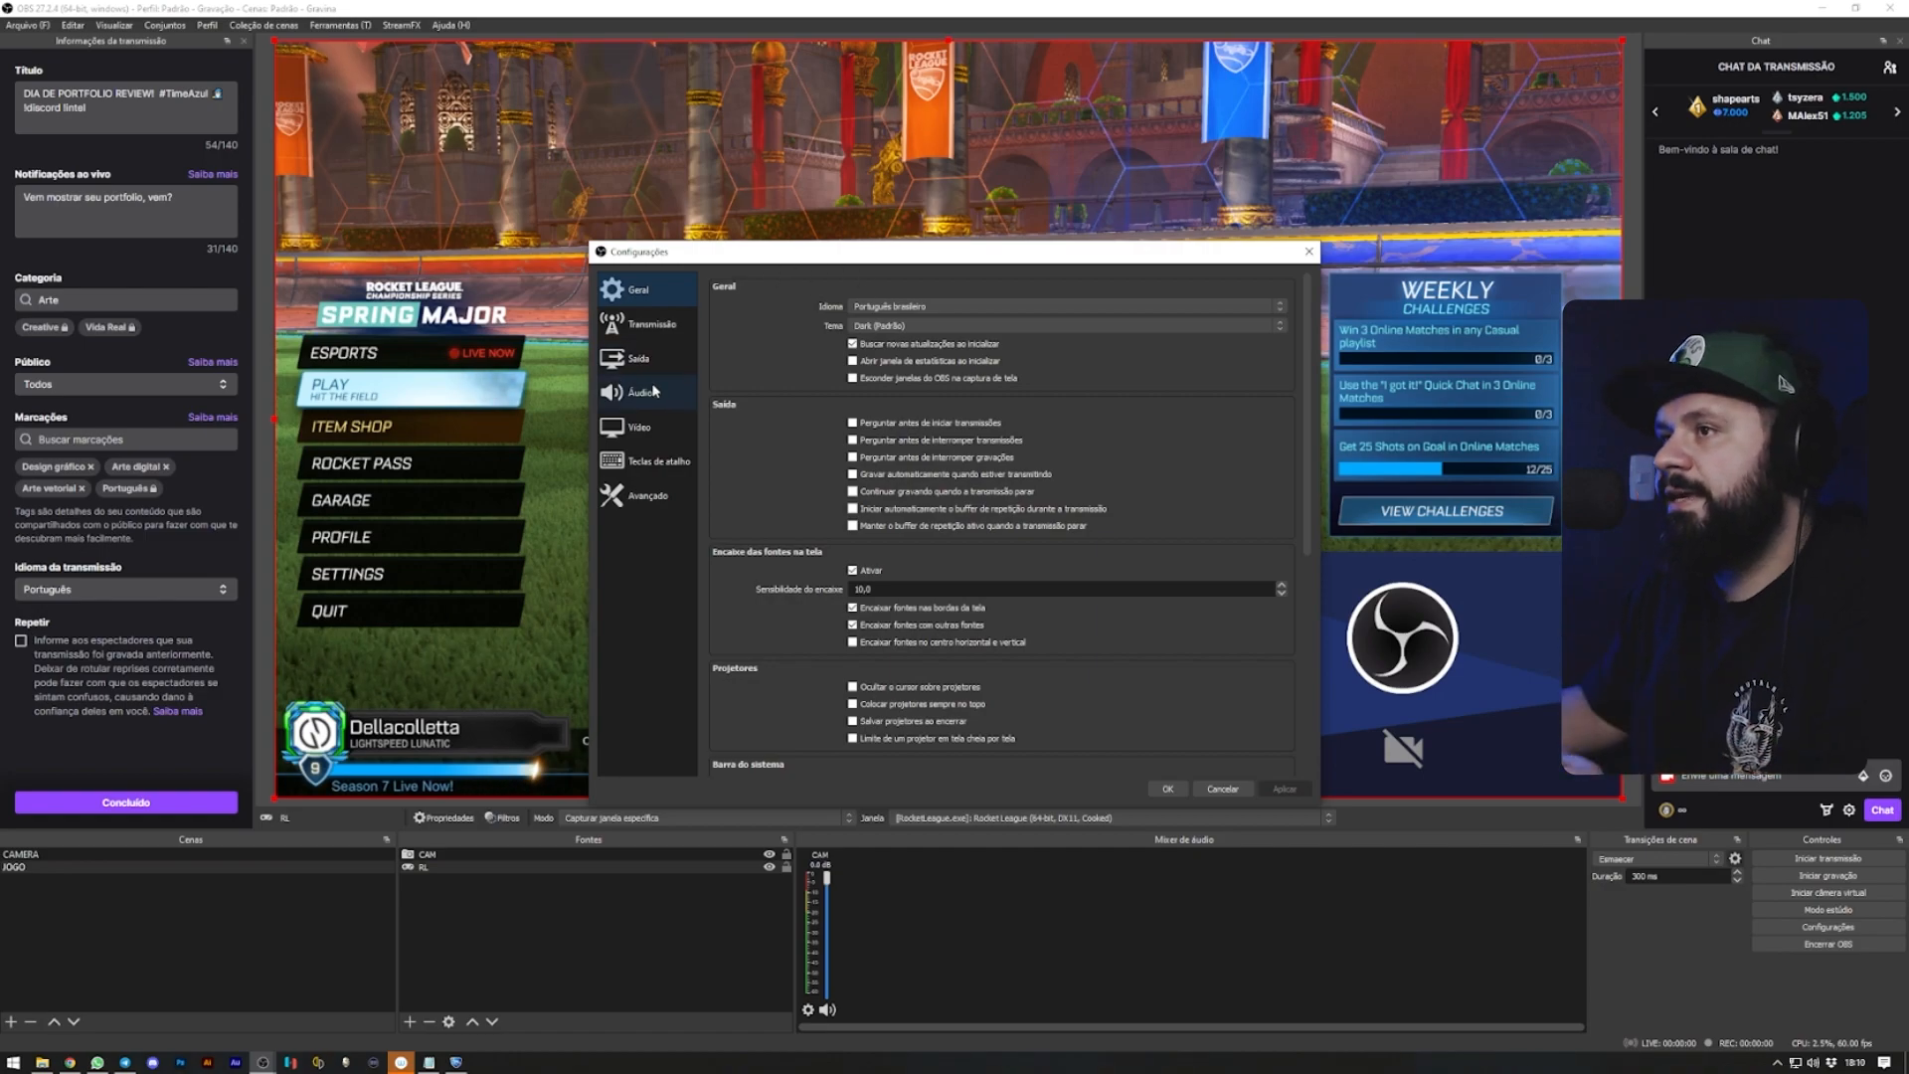
{"action": "left_click", "coordinate": [644, 396]}
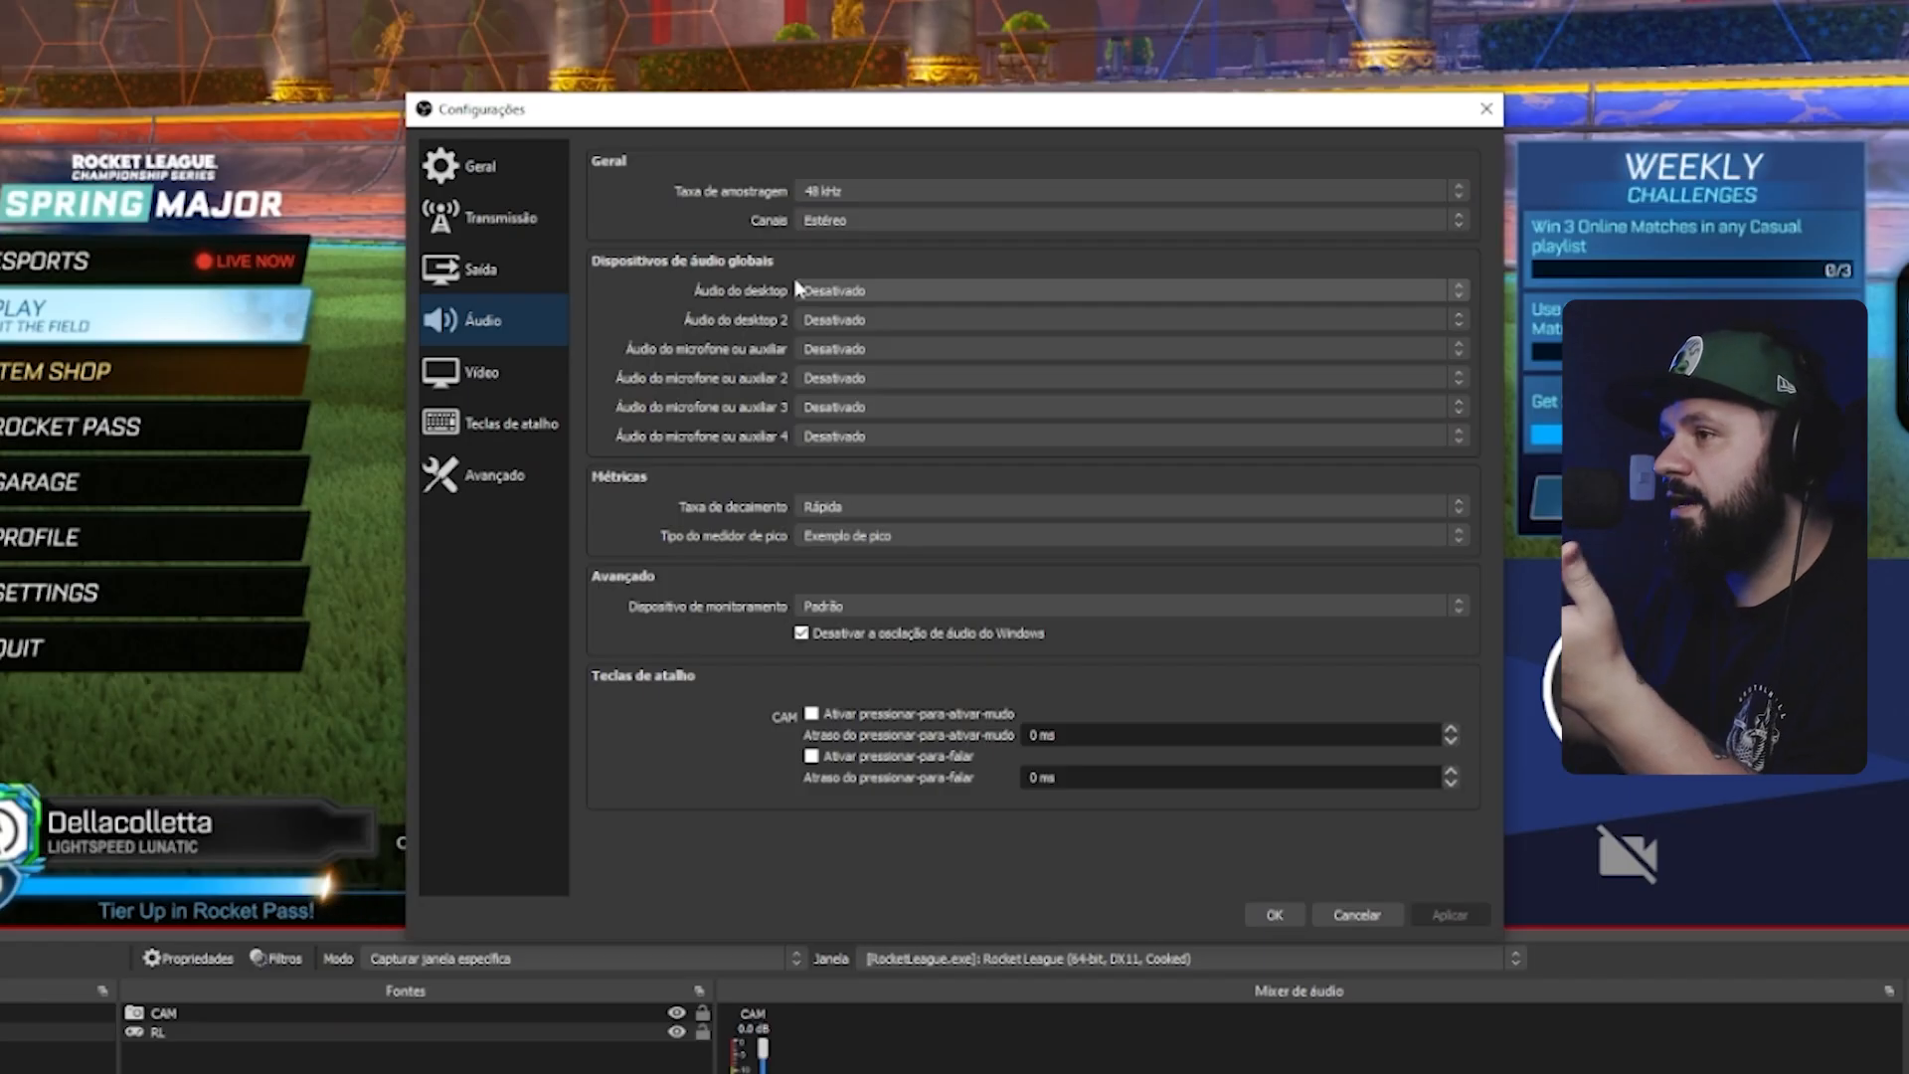
{"action": "left_click", "coordinate": [1249, 287]}
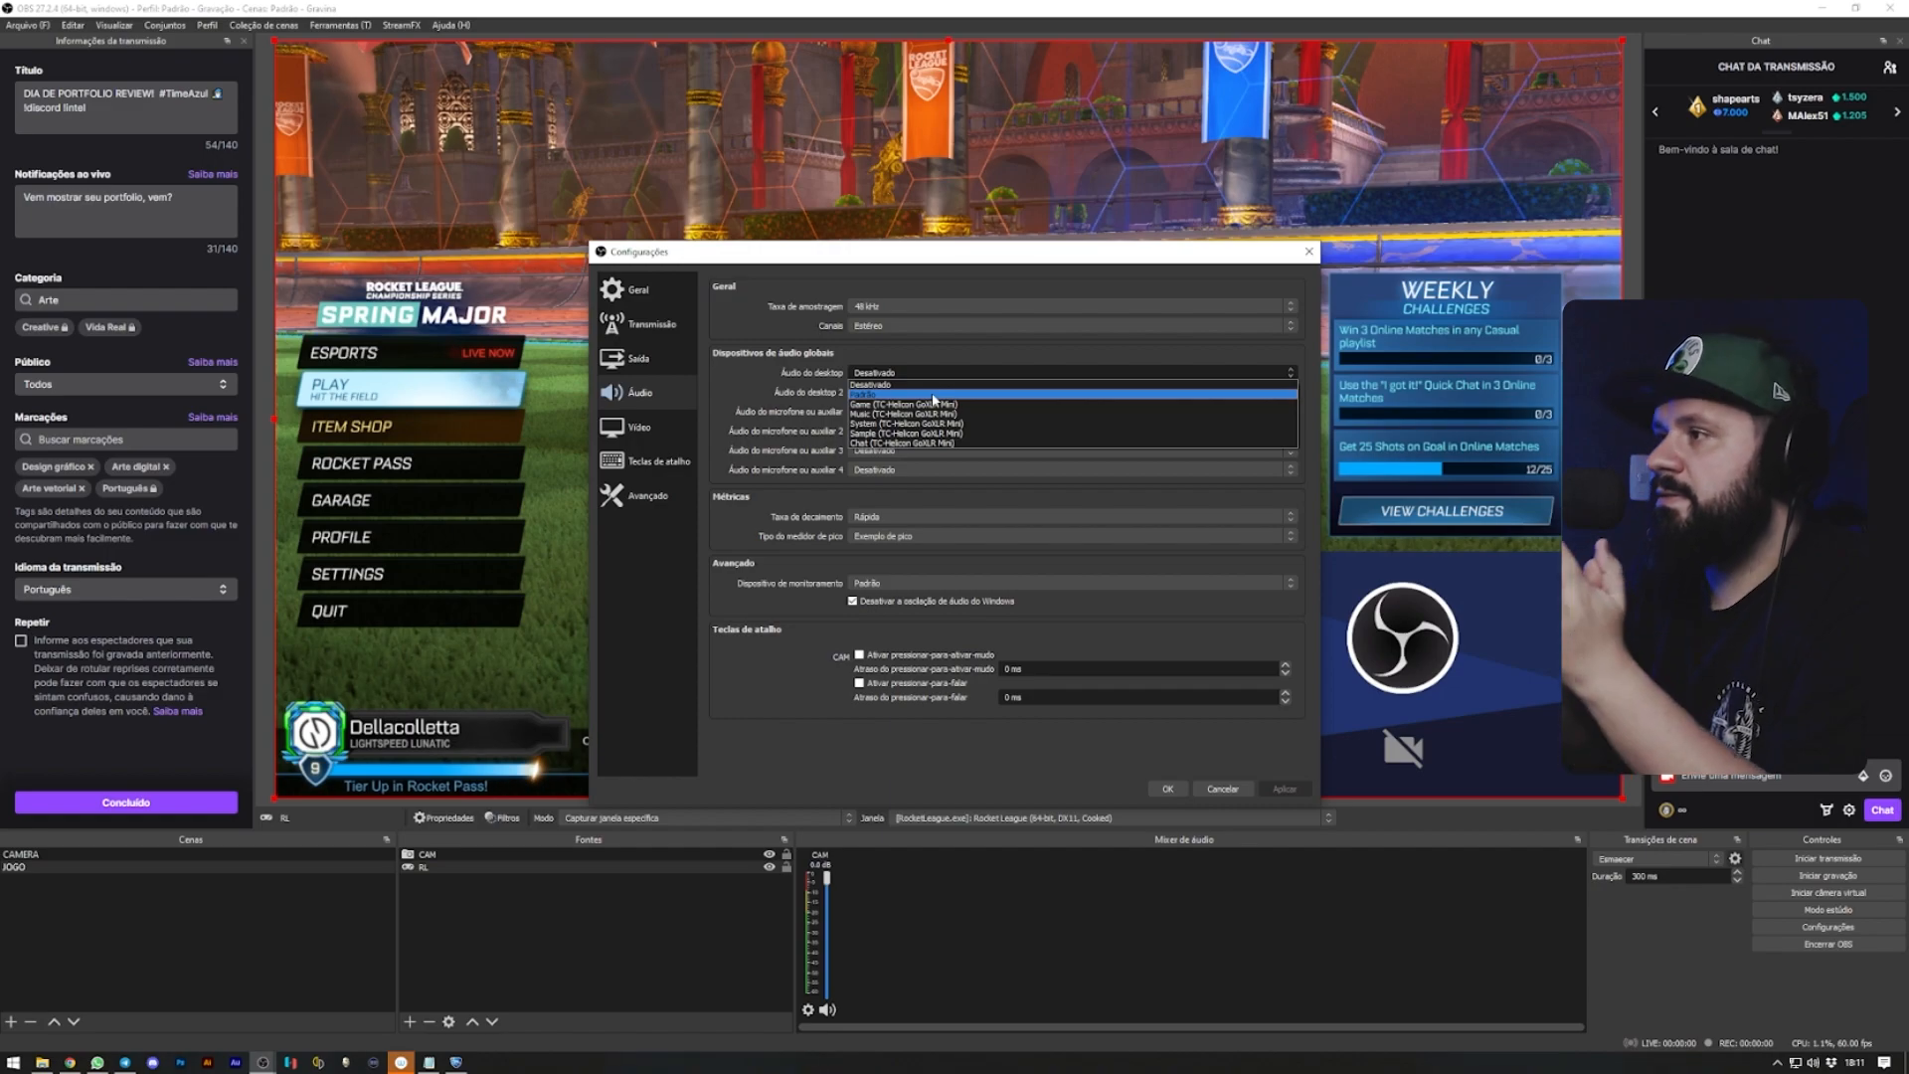
{"action": "left_click", "coordinate": [932, 394]}
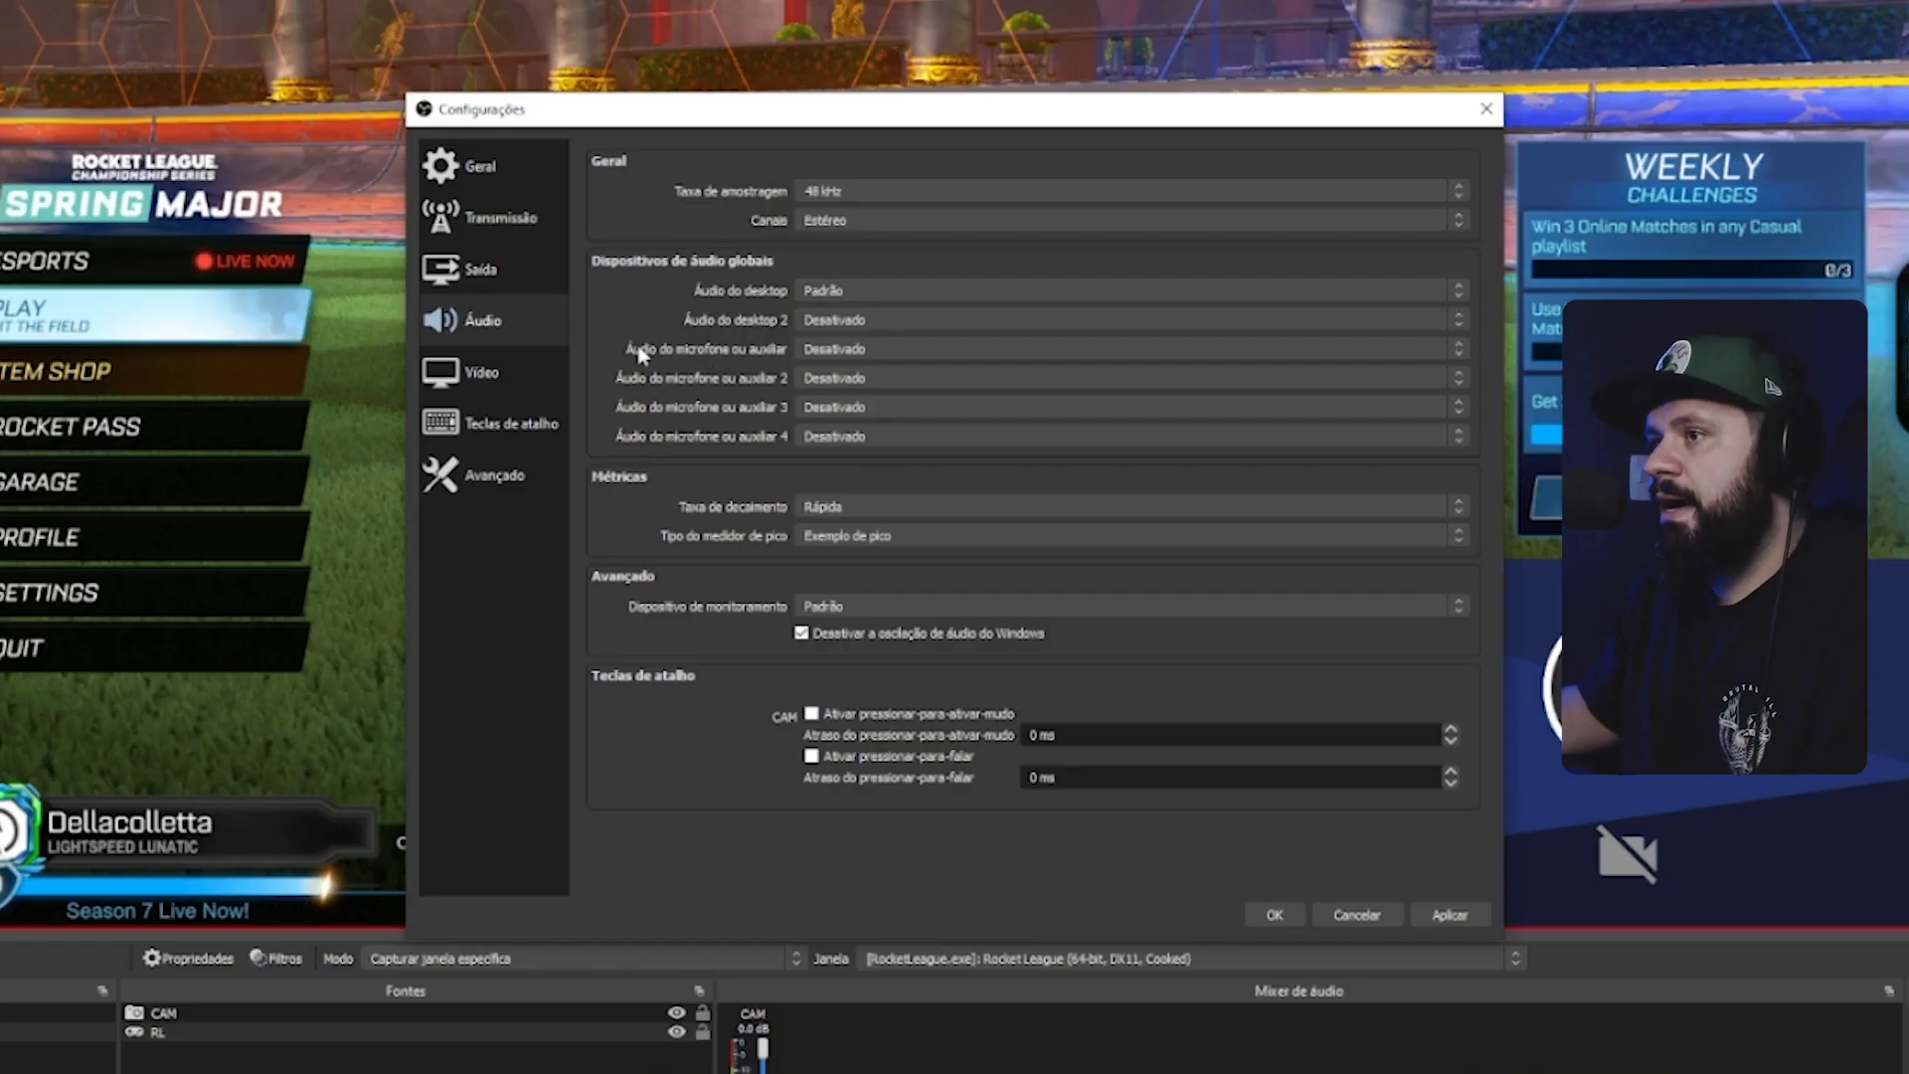
Set Áudio do microfone ou auxiliar to Chat Mic (TC-Helicon GoXLR Mini) and apply the audio settings
{"action": "left_click", "coordinate": [861, 351]}
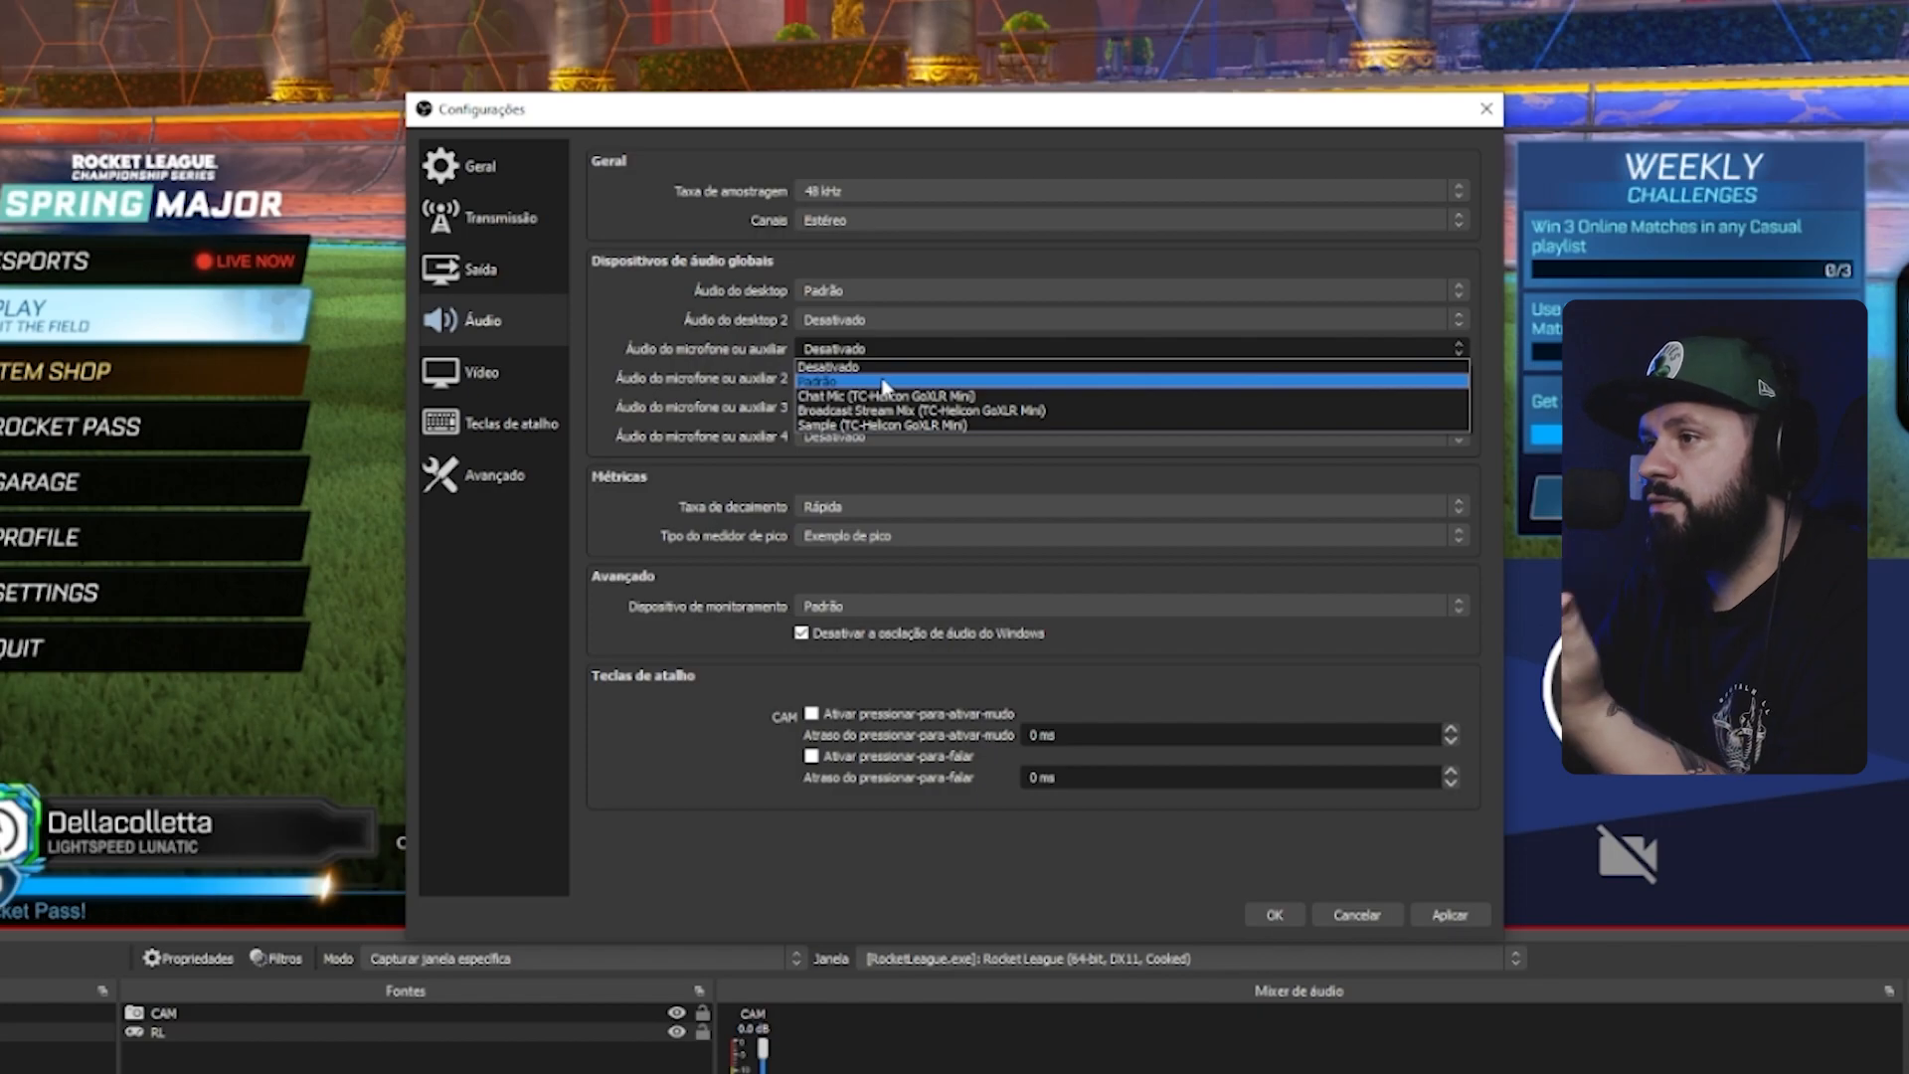
{"action": "left_click", "coordinate": [946, 396]}
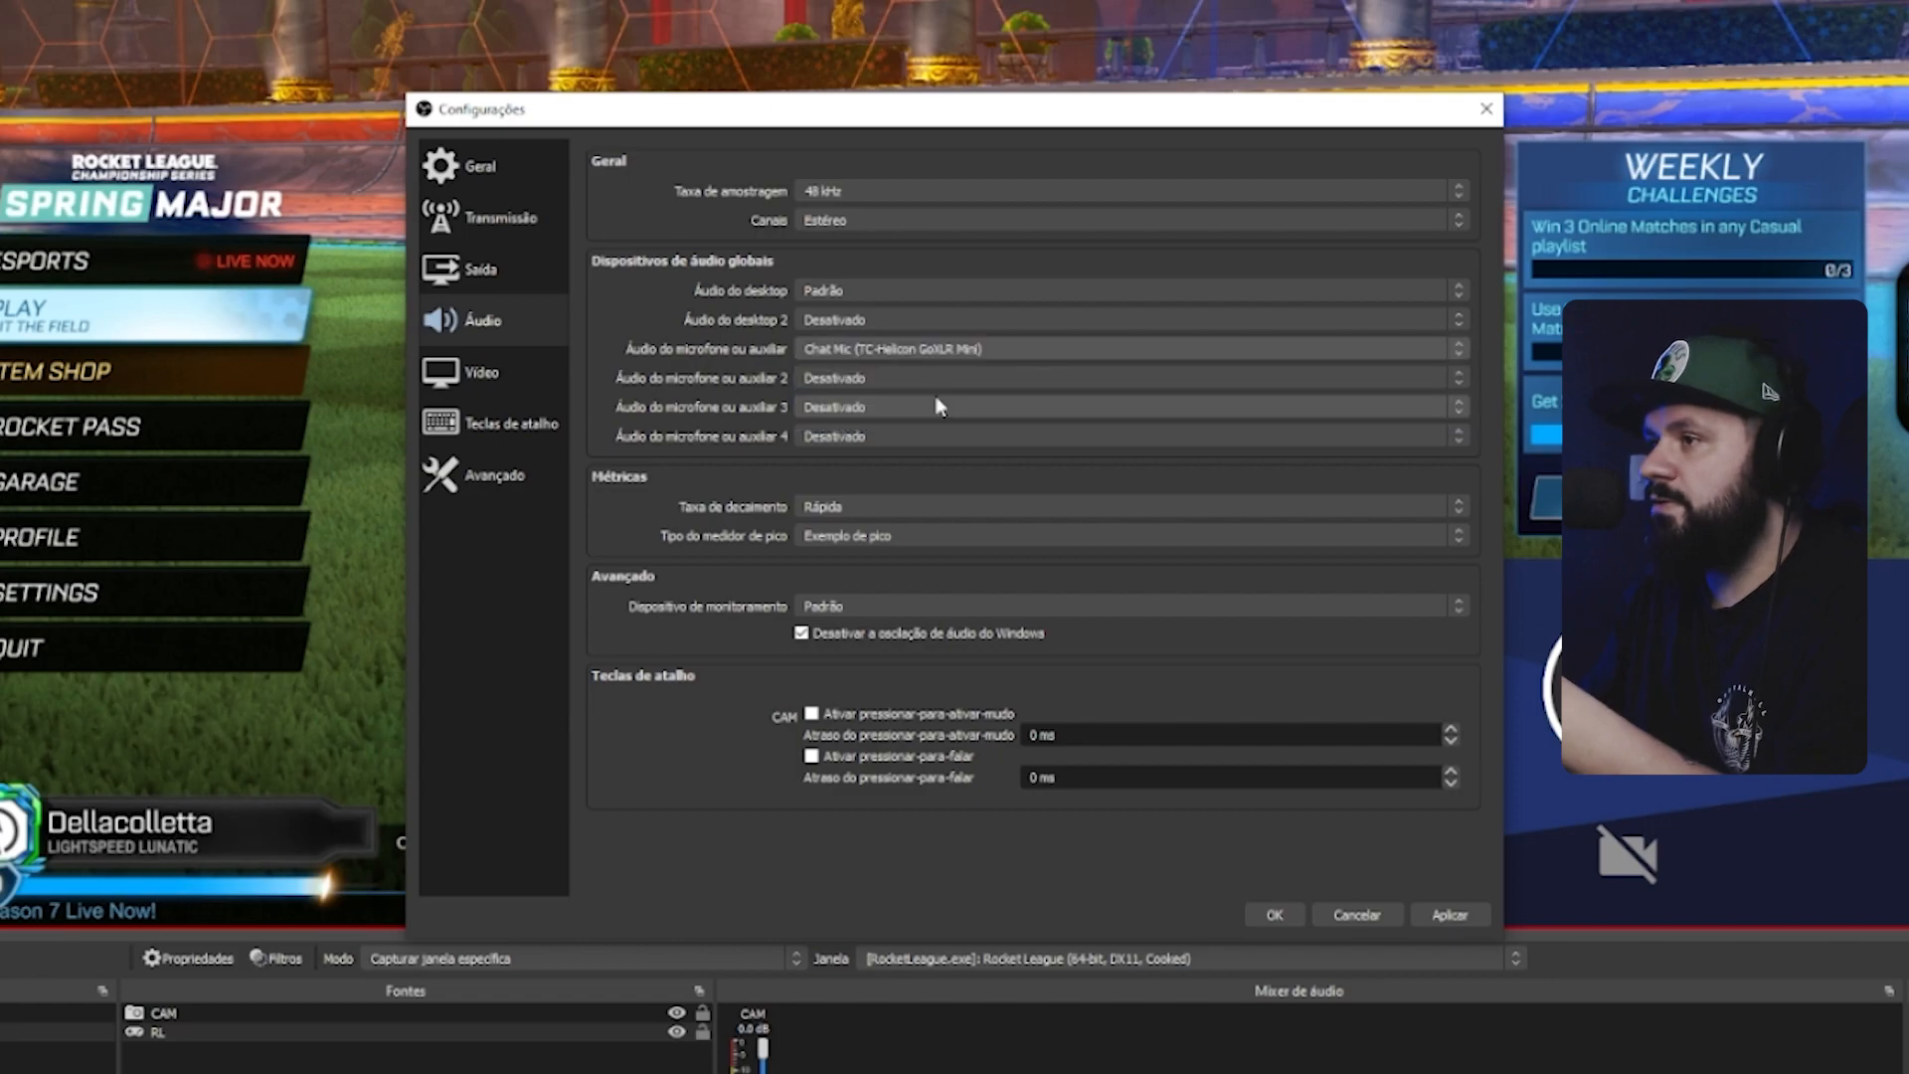
{"action": "left_click", "coordinate": [1453, 916]}
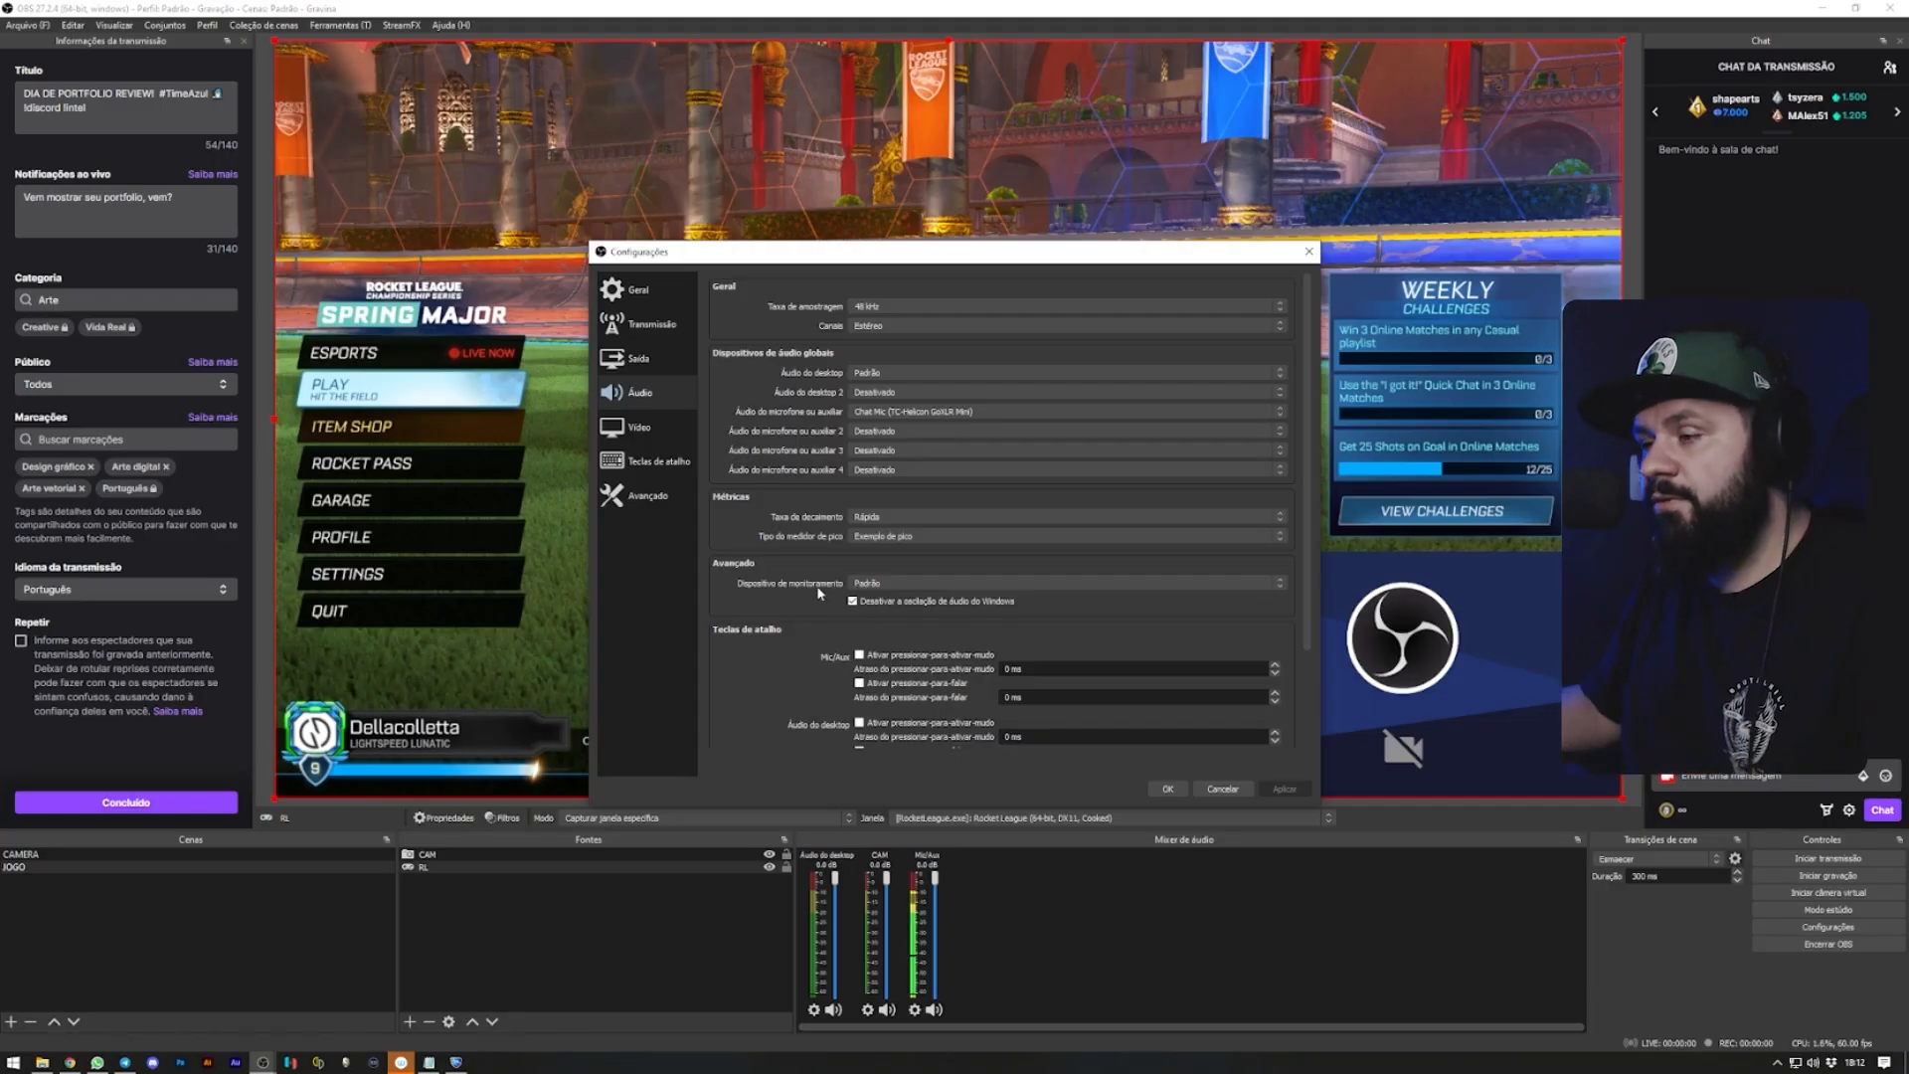